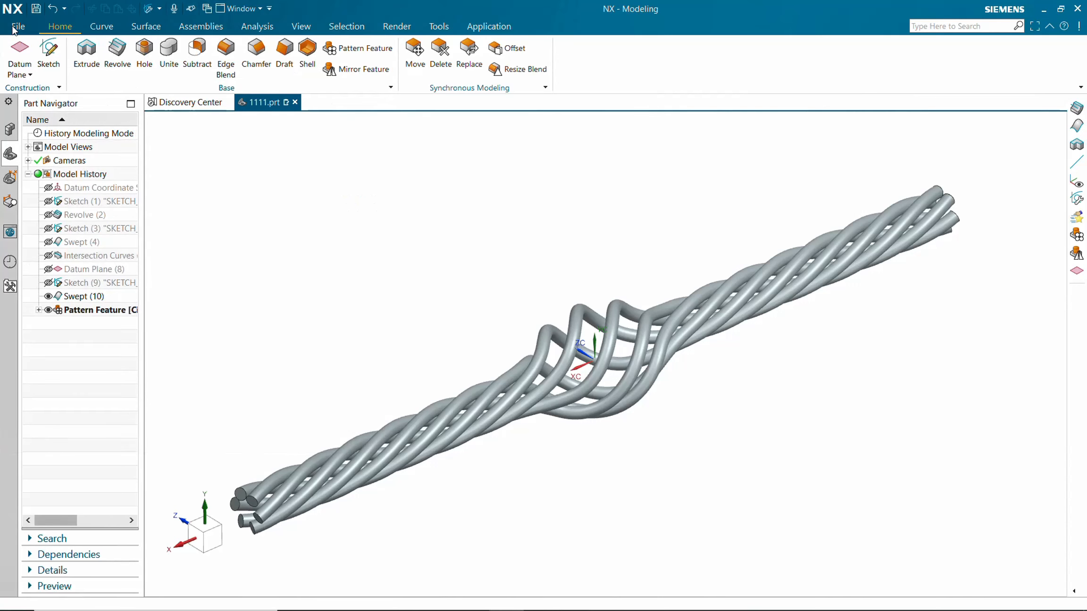
# Create a new Model part using the default millimetre template.
pyautogui.click(13, 25)
pyautogui.click(18, 47)
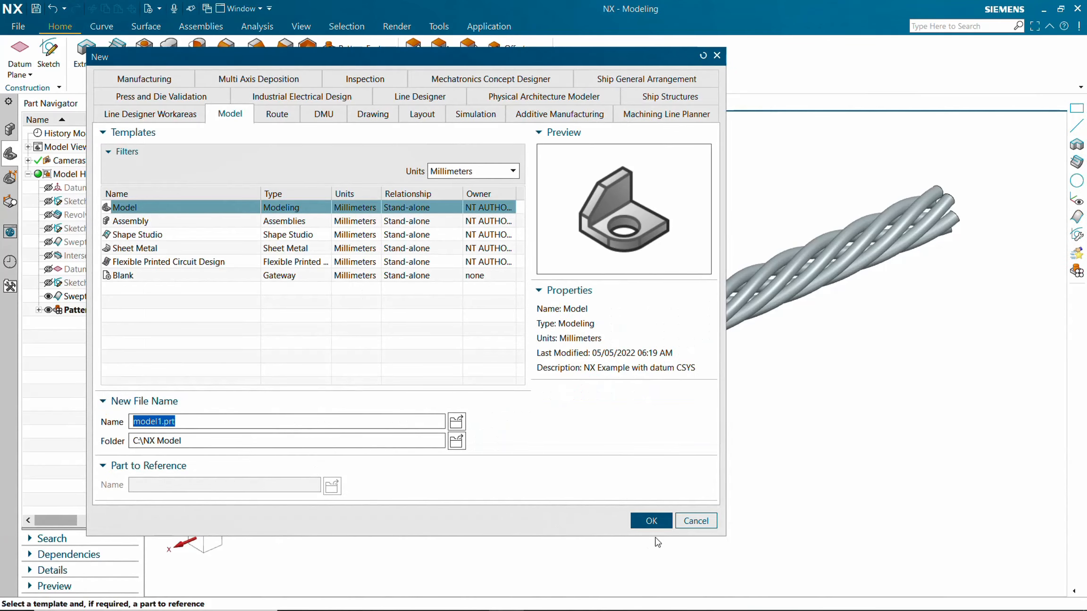
pyautogui.click(655, 525)
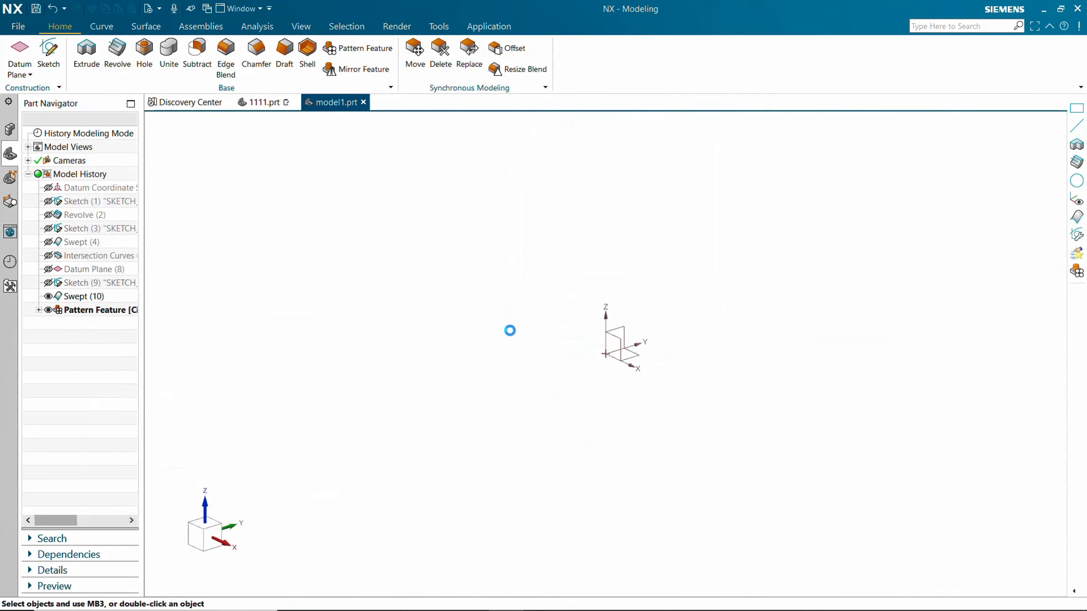
# Start a new sketch on the Right datum plane.
pyautogui.click(49, 52)
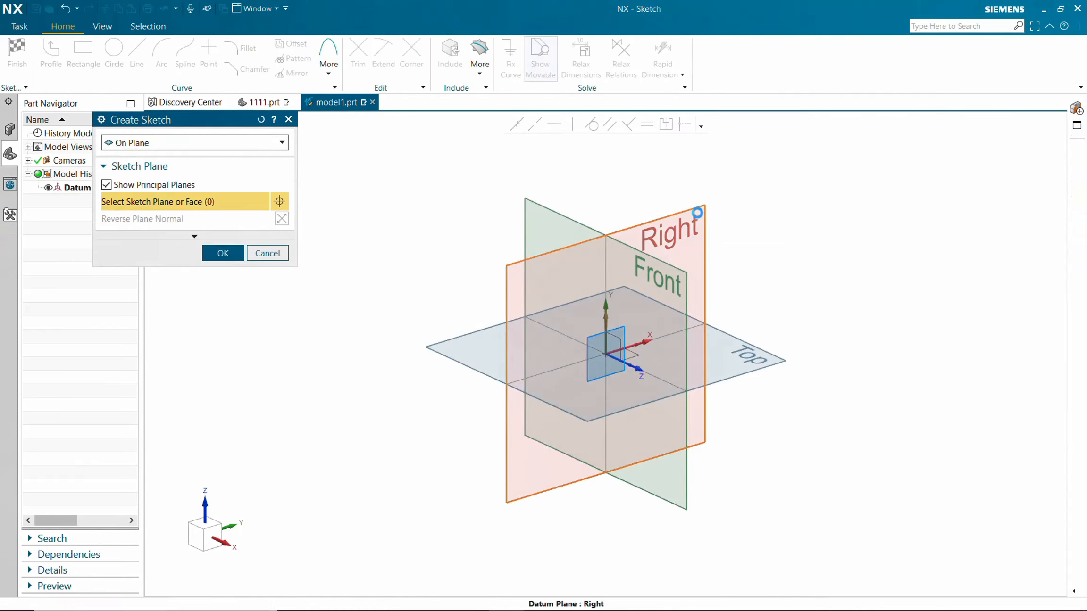
pyautogui.click(697, 213)
pyautogui.click(223, 253)
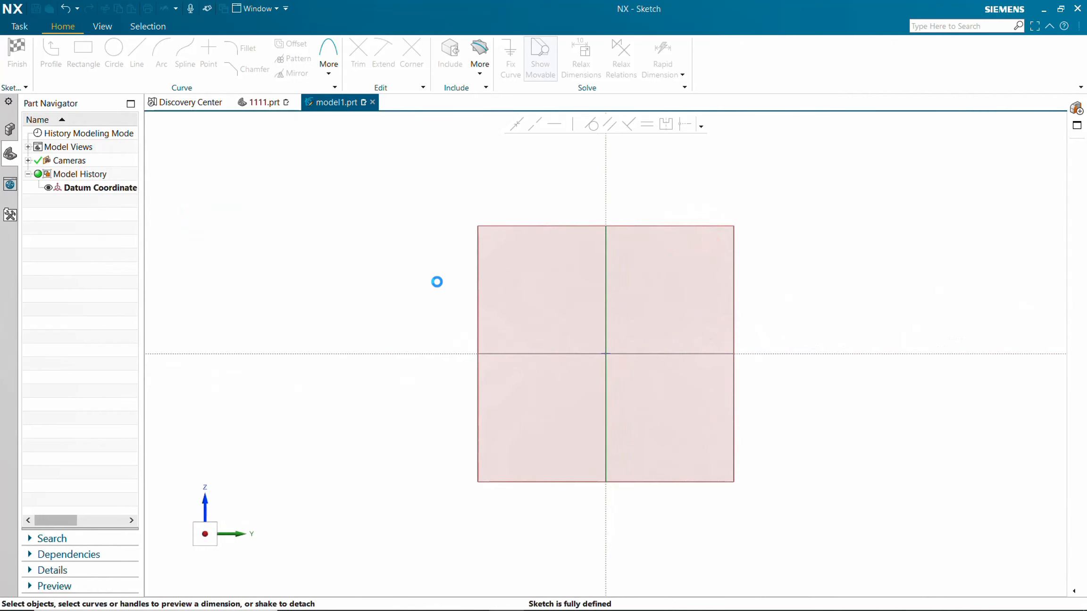
# Draw a 500 mm horizontal line from the sketch origin toward the left at 180 degrees.
pyautogui.click(137, 52)
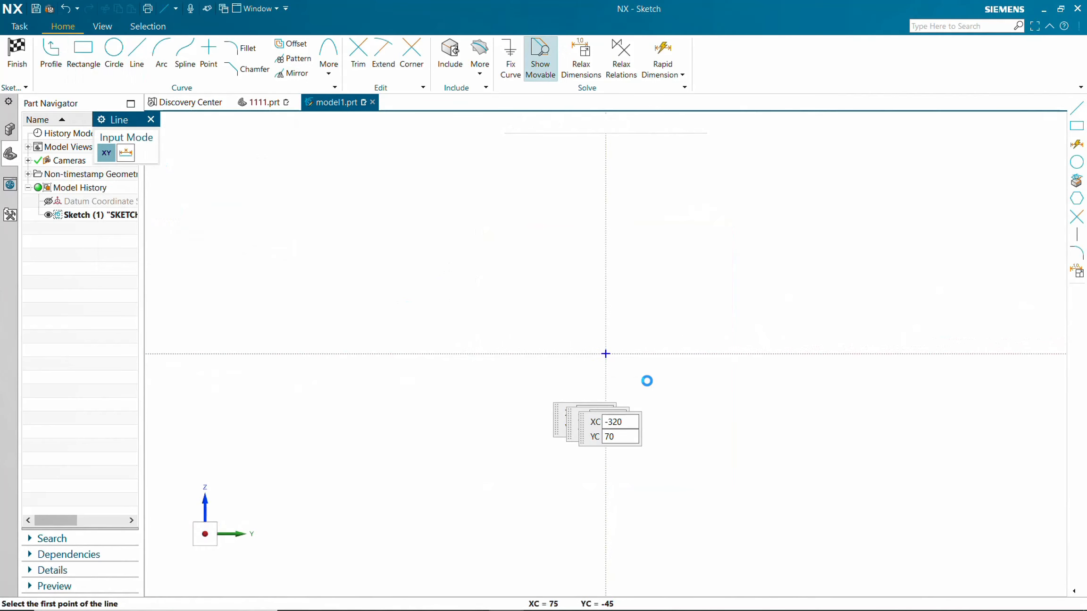
pyautogui.click(606, 354)
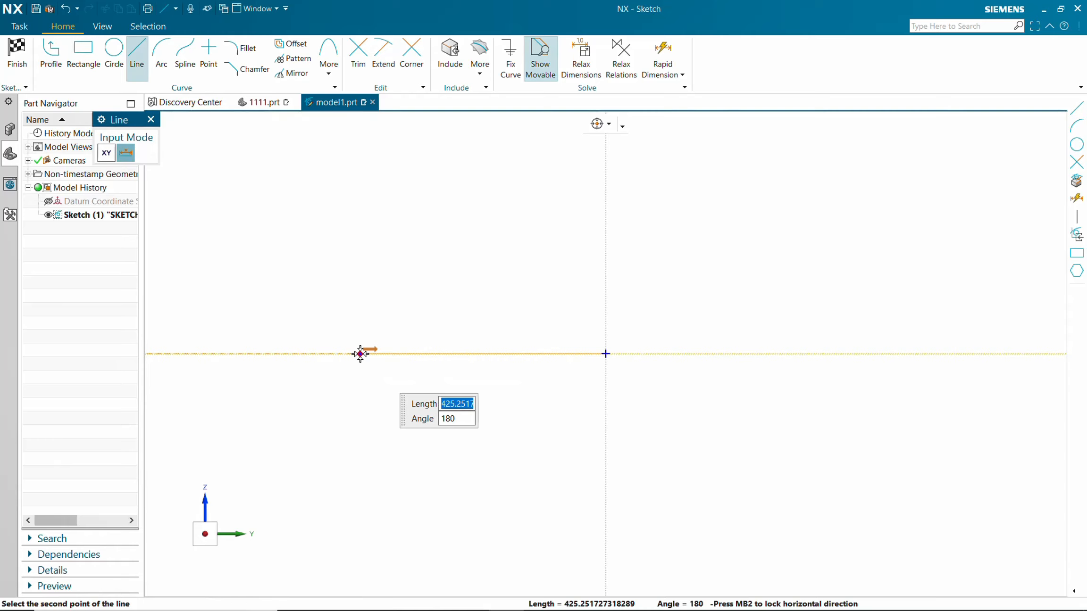
pyautogui.press('Tab')
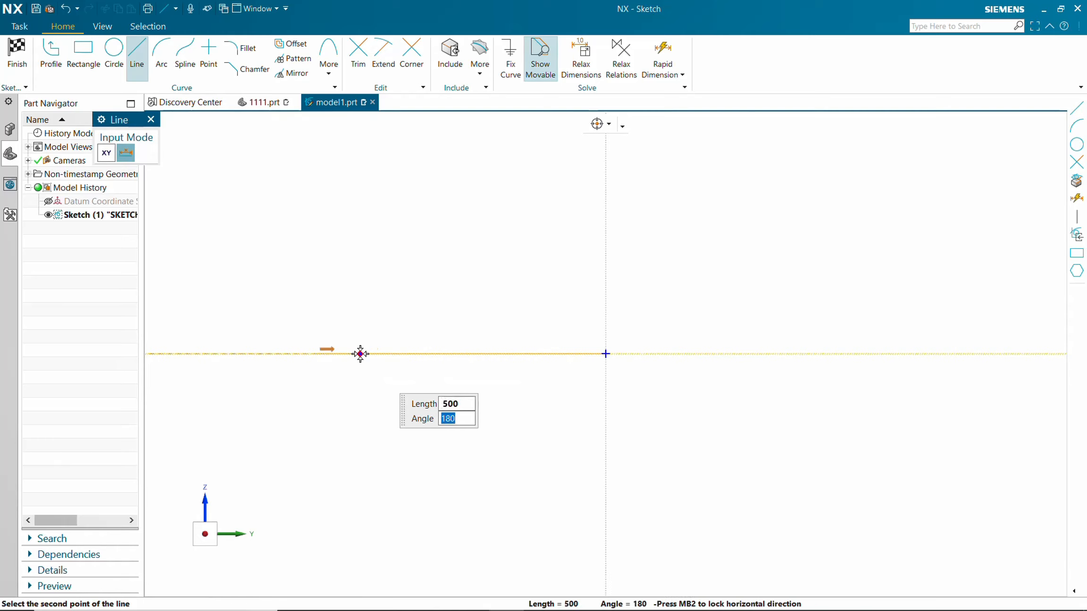
pyautogui.press('Return')
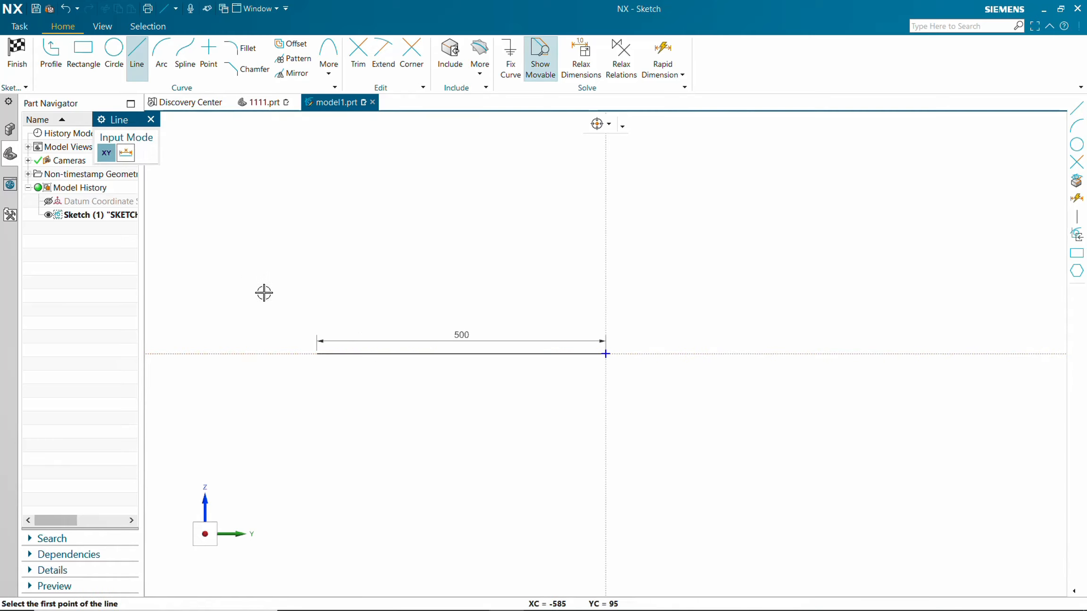
# Draw a 20 mm vertical line upward from the left end of the 500 mm line.
pyautogui.click(316, 353)
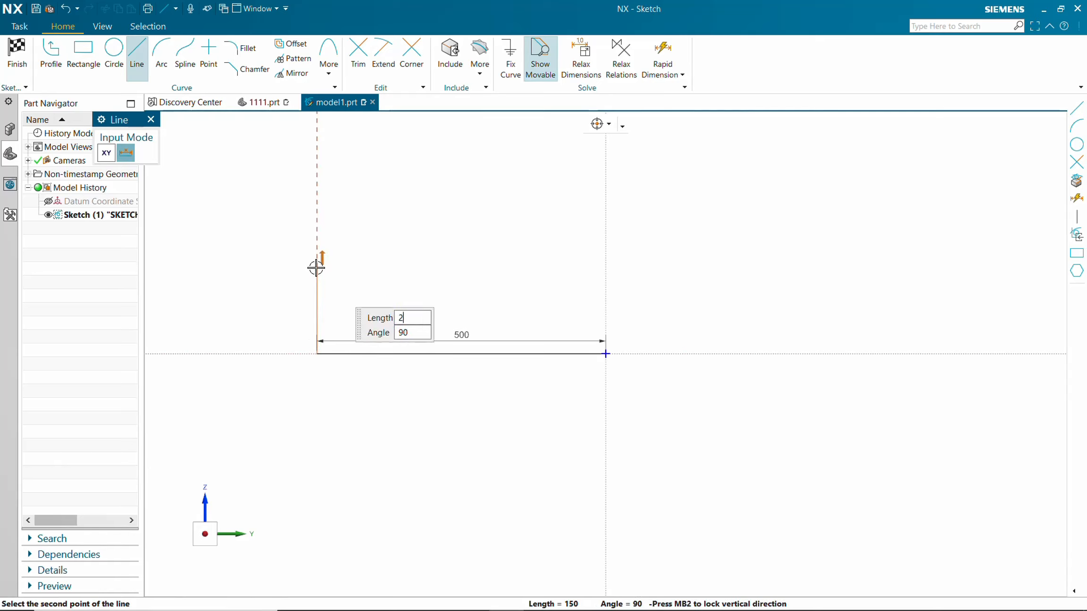
pyautogui.press('Return')
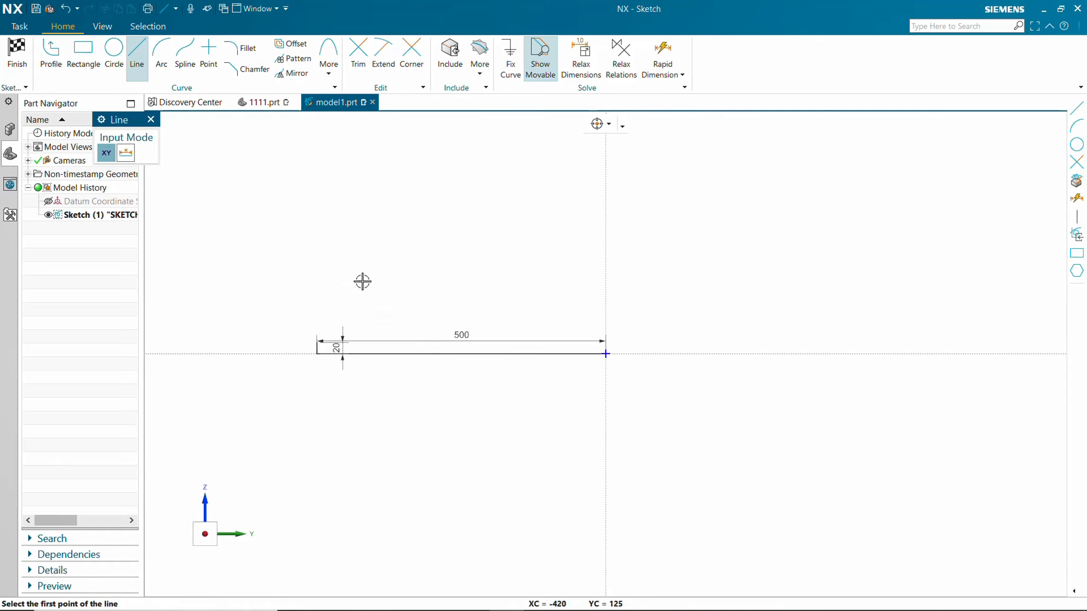
pyautogui.press('Escape')
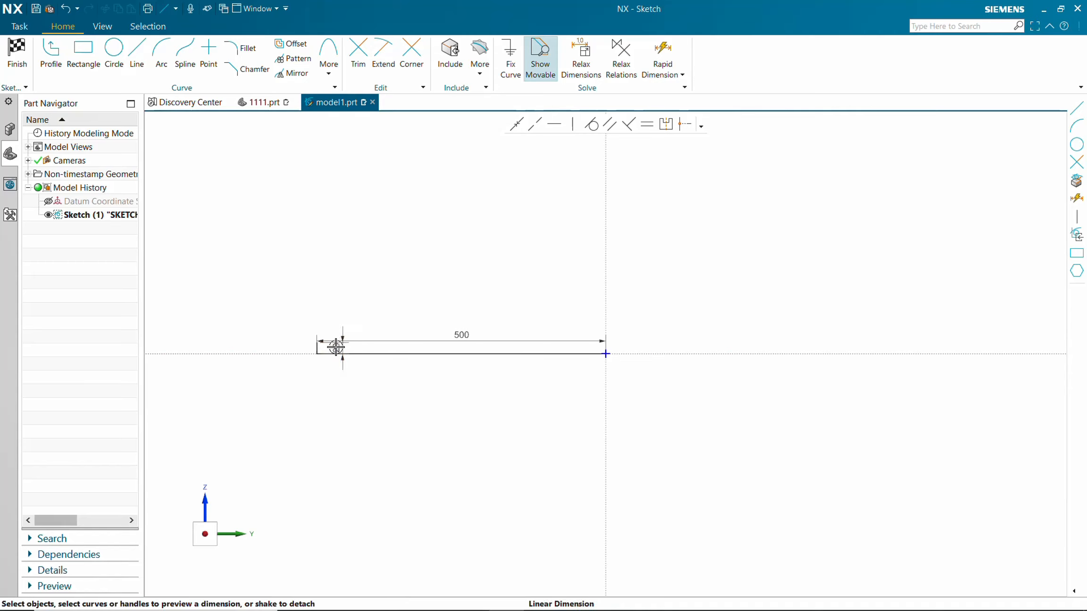
# Move the 20 and 500 dimension labels away from the sketch lines.
pyautogui.moveTo(336, 348); pyautogui.dragTo(284, 349)
pyautogui.moveTo(460, 334); pyautogui.dragTo(427, 429)
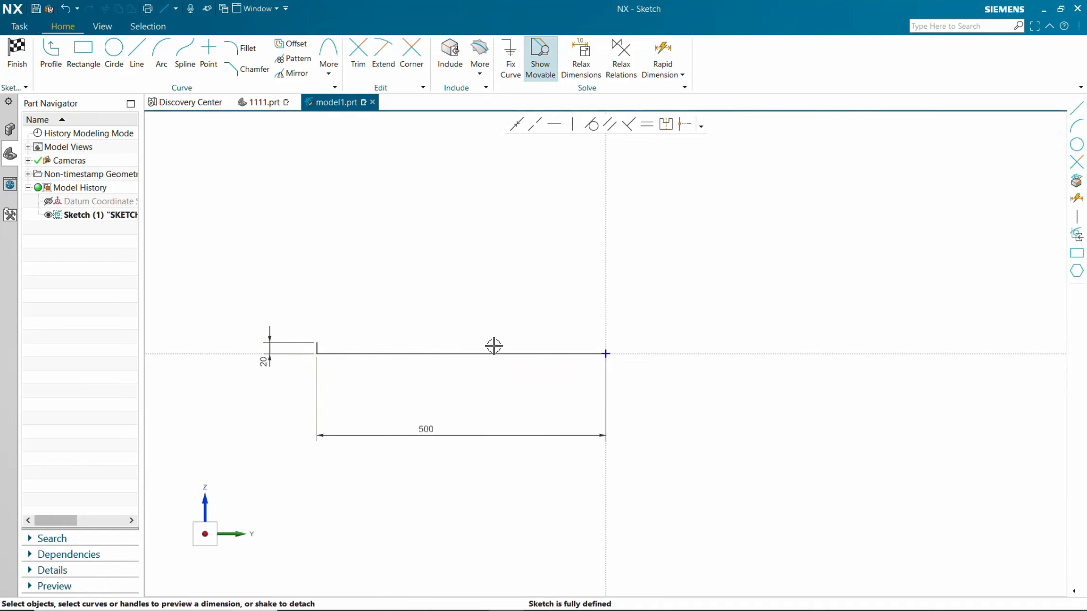
pyautogui.scroll(1, 494, 345)
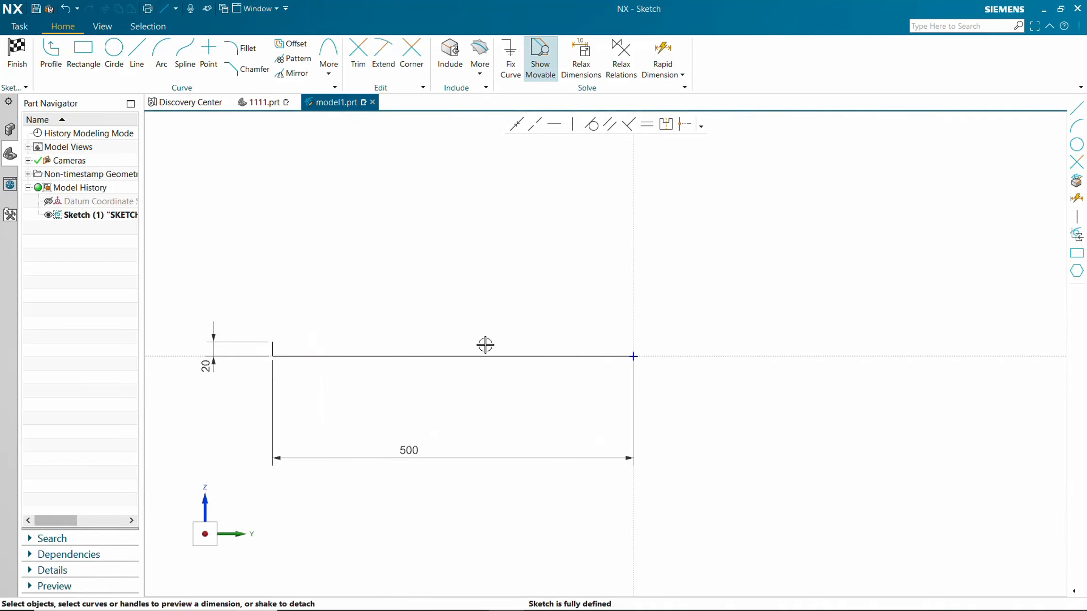
# Draw a horizontal line from the top of the 20 mm line partway along above the 500 mm line.
pyautogui.click(136, 53)
pyautogui.click(273, 342)
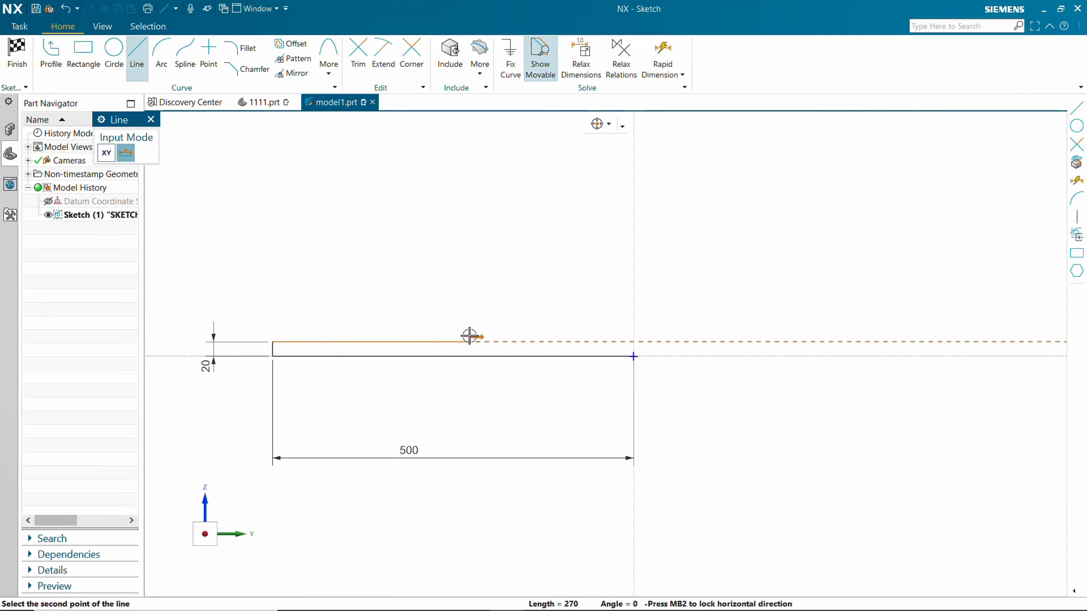
pyautogui.click(555, 338)
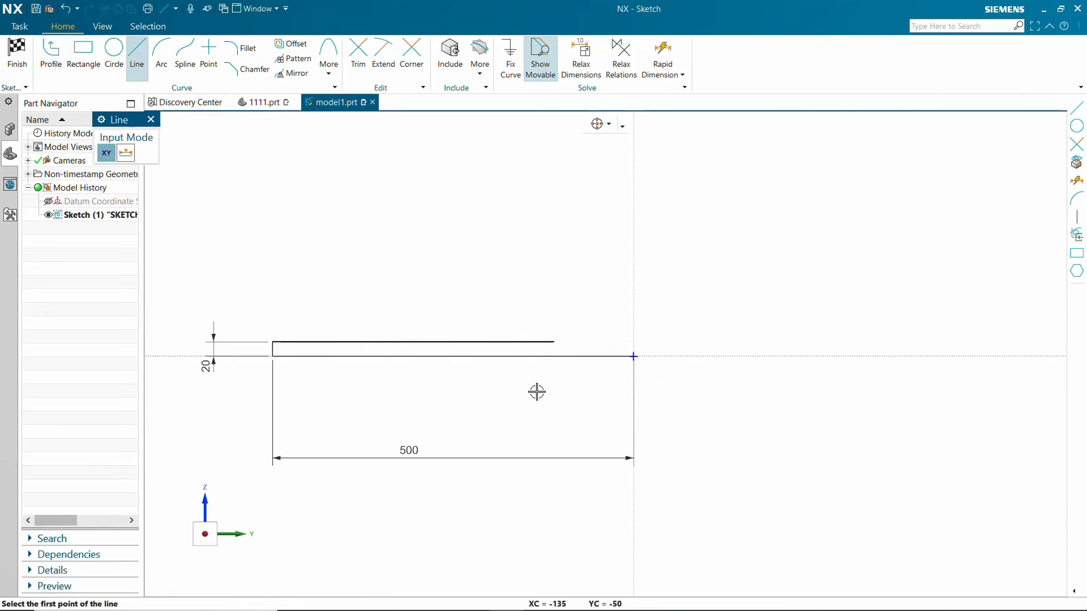
pyautogui.press('Escape')
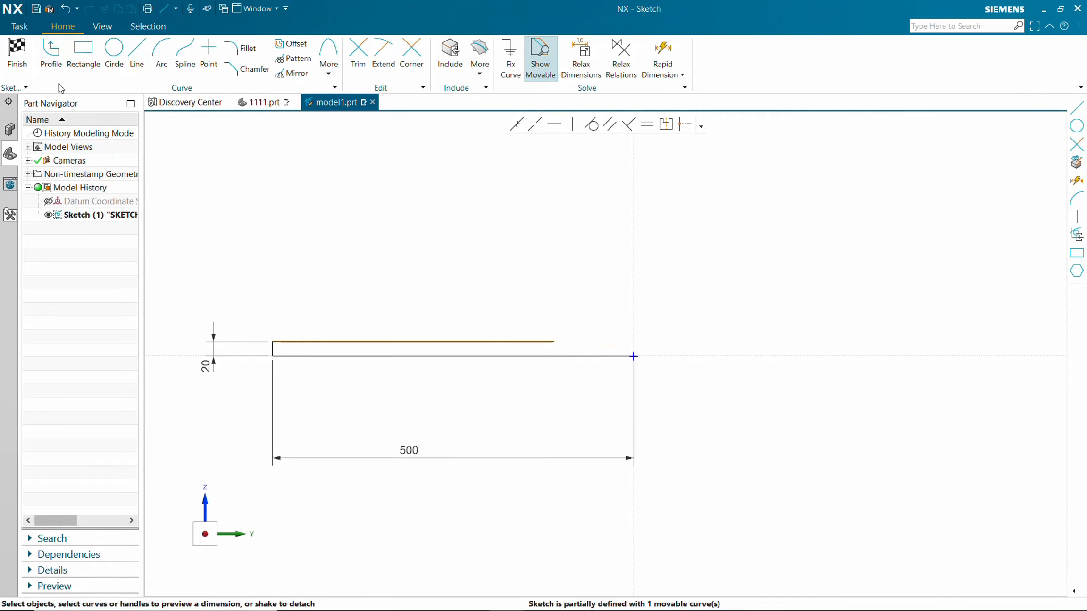
# Draw a 70 mm vertical line downward from the sketch origin.
pyautogui.click(136, 53)
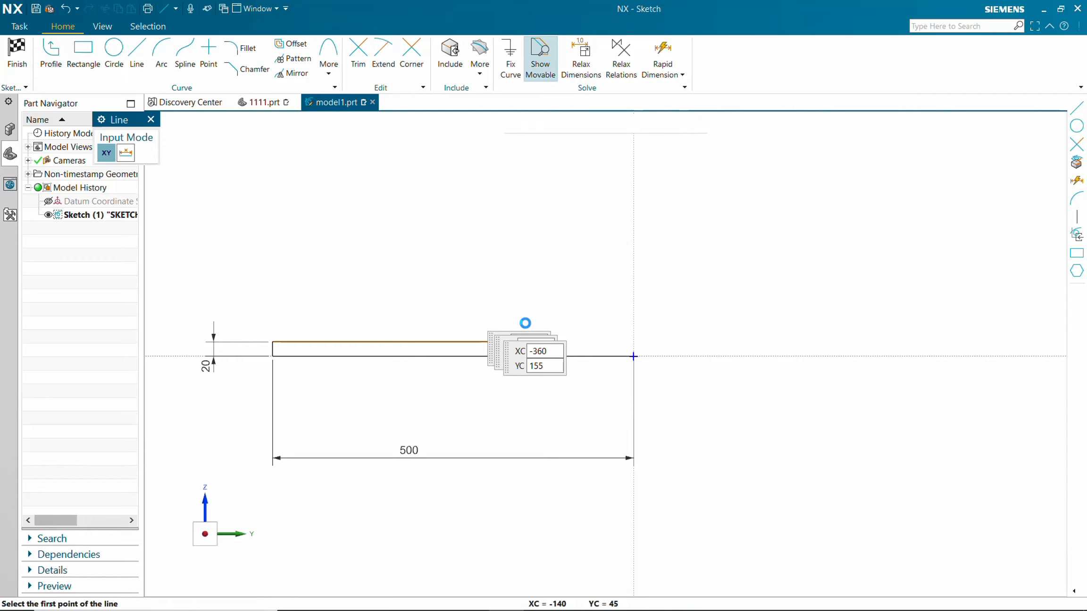
pyautogui.click(633, 357)
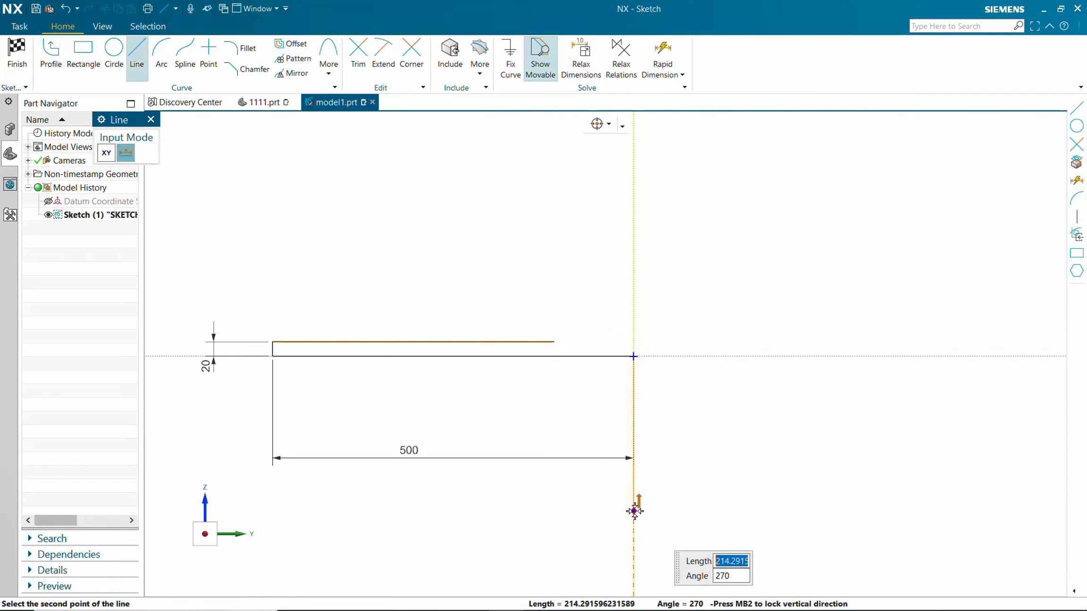
pyautogui.write('70')
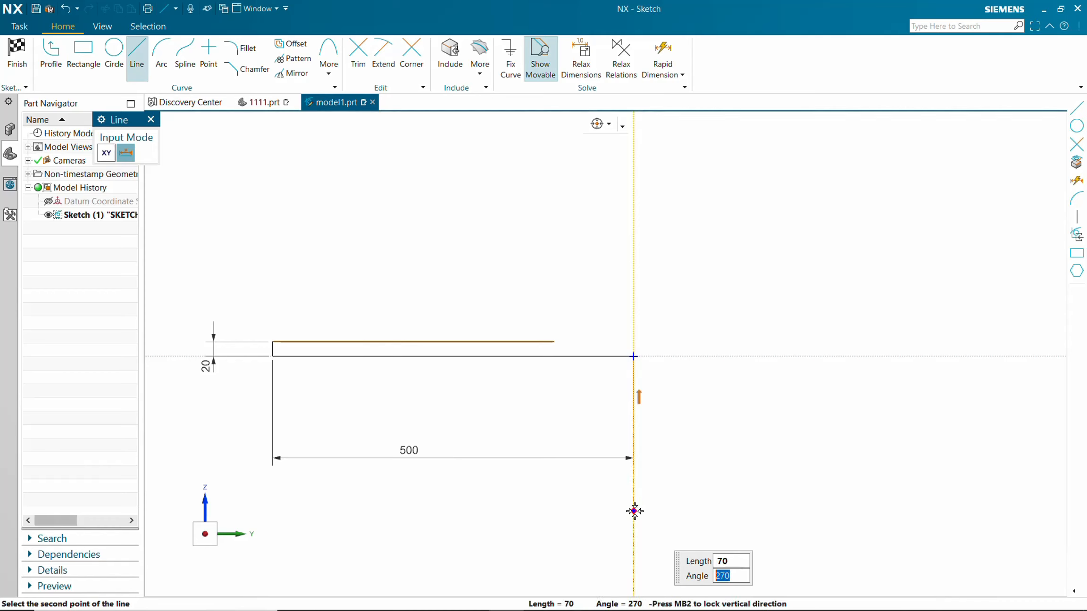
pyautogui.press('Return')
pyautogui.press('Escape')
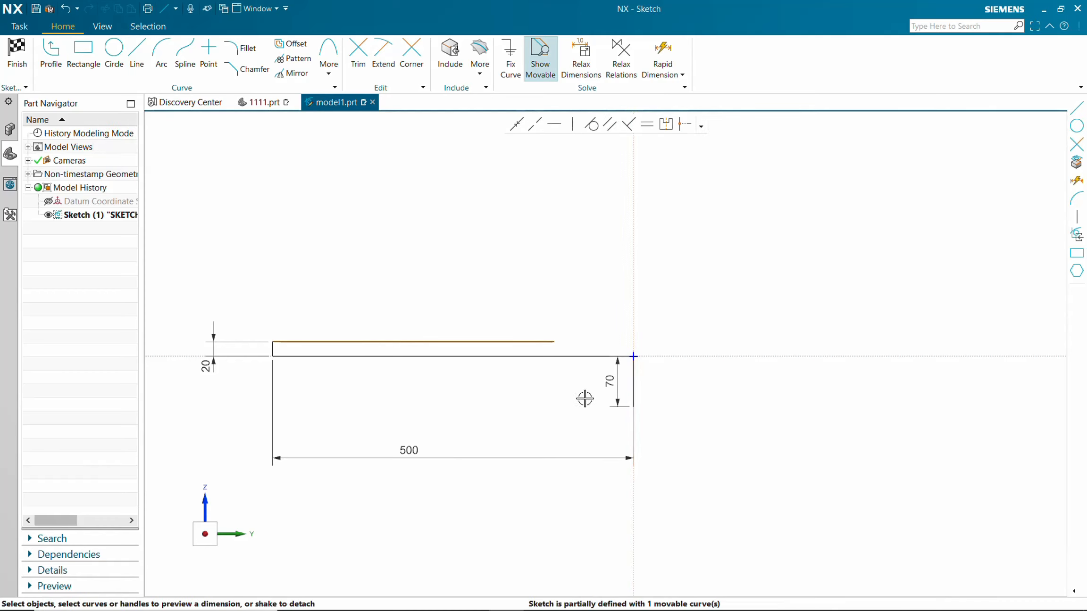
# Draw a 300 mm diameter circle centred at the lower end of the 70 mm line.
pyautogui.click(114, 50)
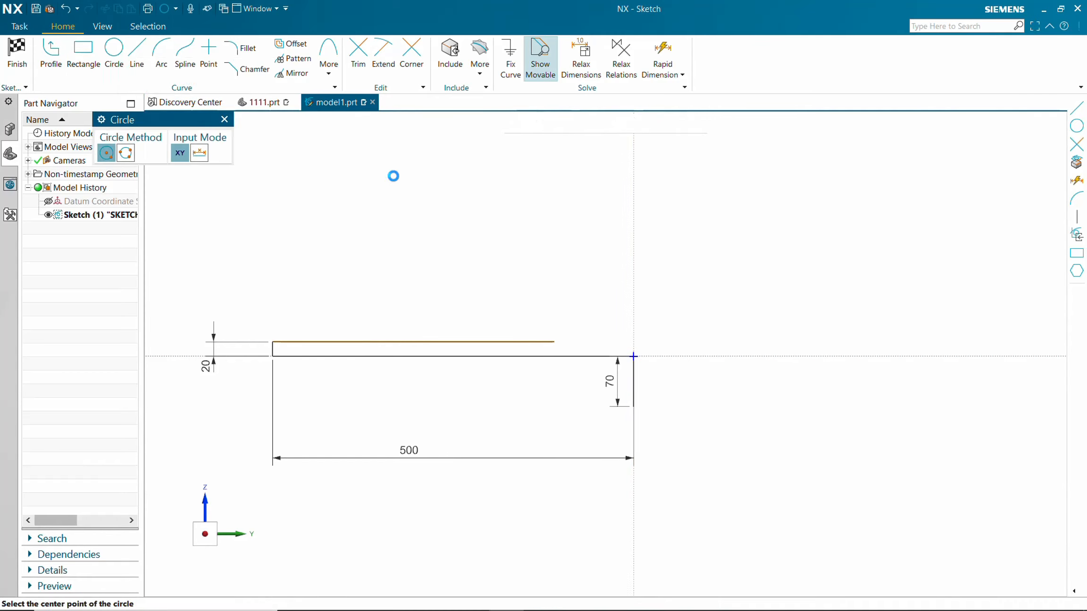
pyautogui.click(626, 407)
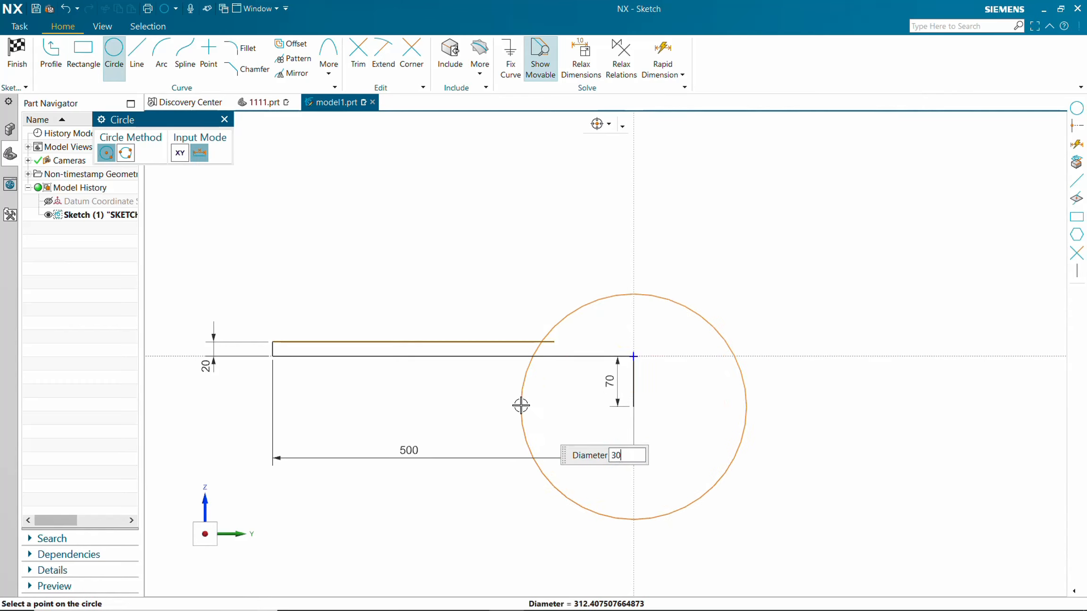
pyautogui.write('300')
pyautogui.press('Return')
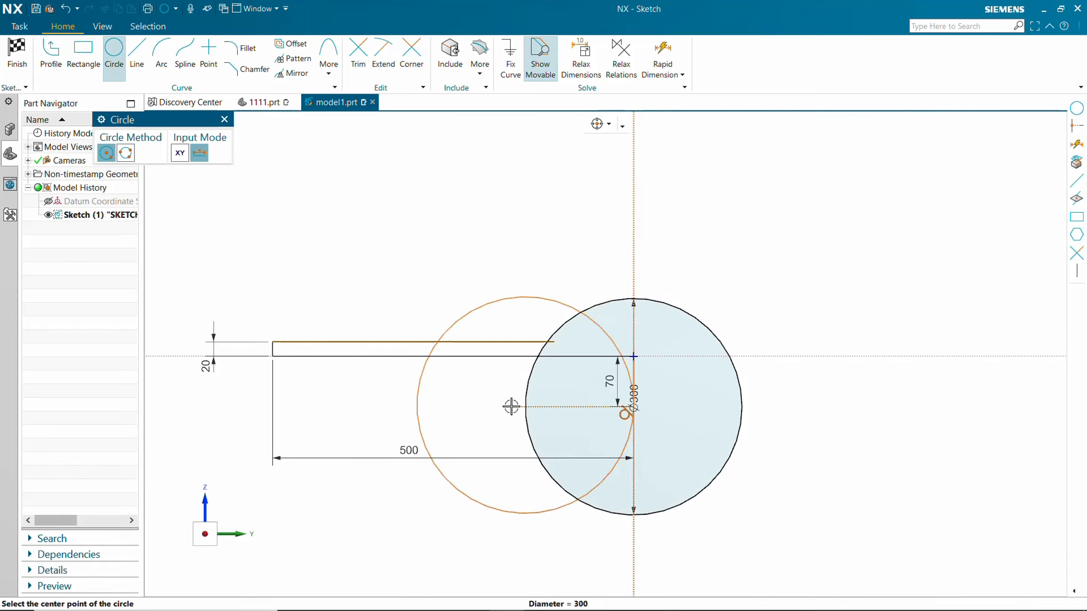
pyautogui.press('Escape')
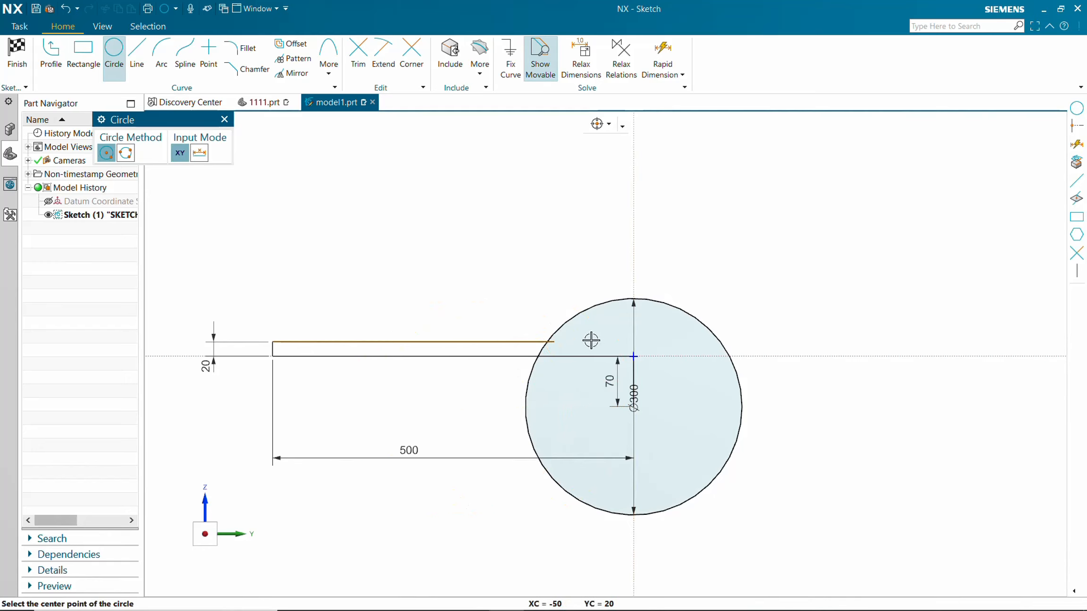
# Trim the upper horizontal line where it meets the circle.
pyautogui.click(359, 52)
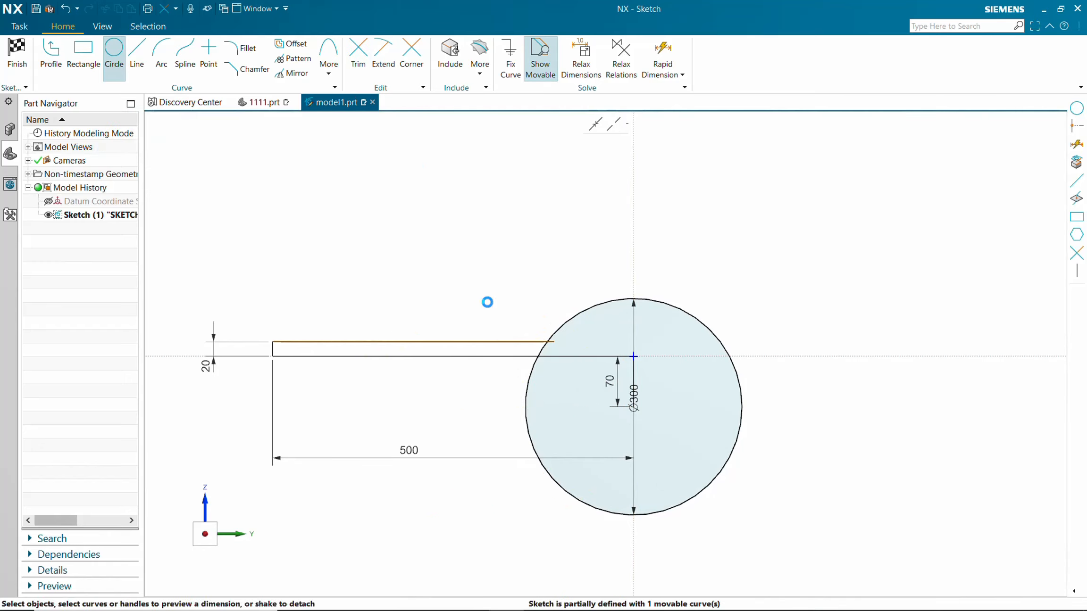
pyautogui.scroll(3, 548, 349)
pyautogui.click(545, 345)
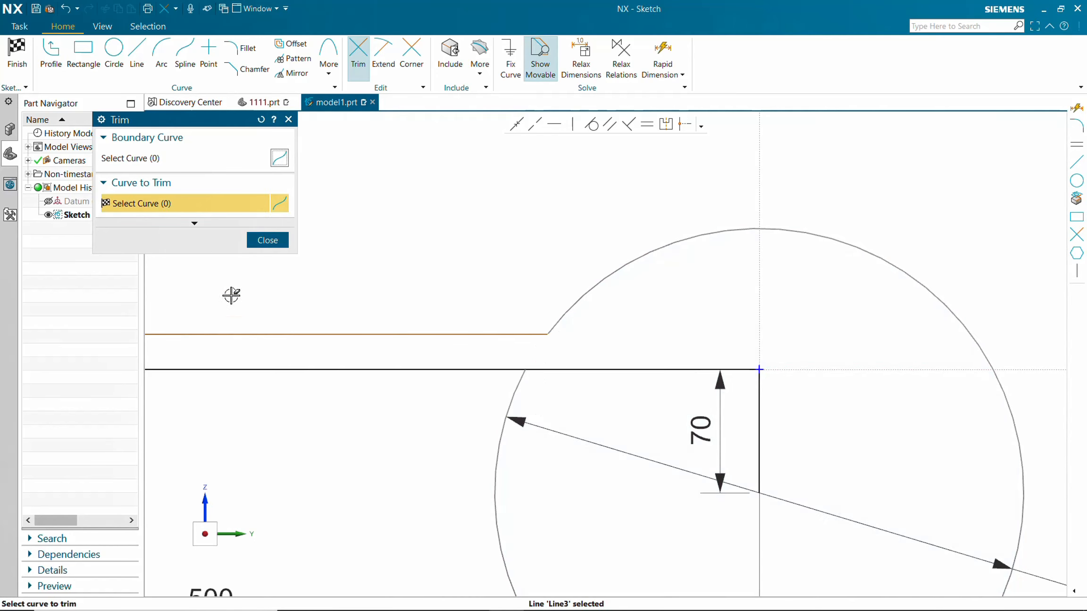
pyautogui.click(267, 240)
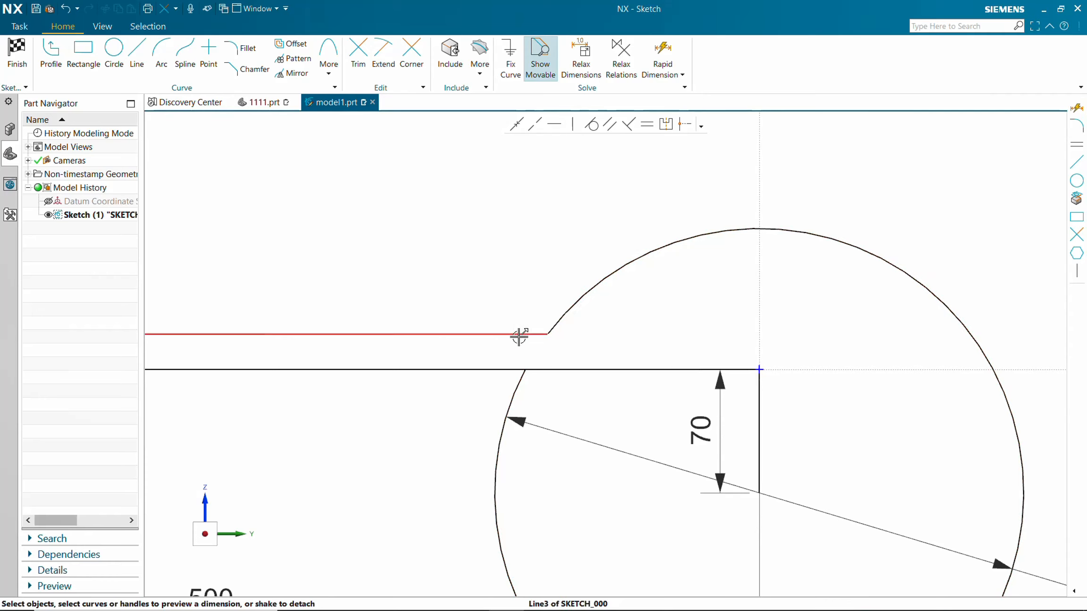
# Add a 150 mm radius fillet between the upper horizontal line and the circle.
pyautogui.click(245, 48)
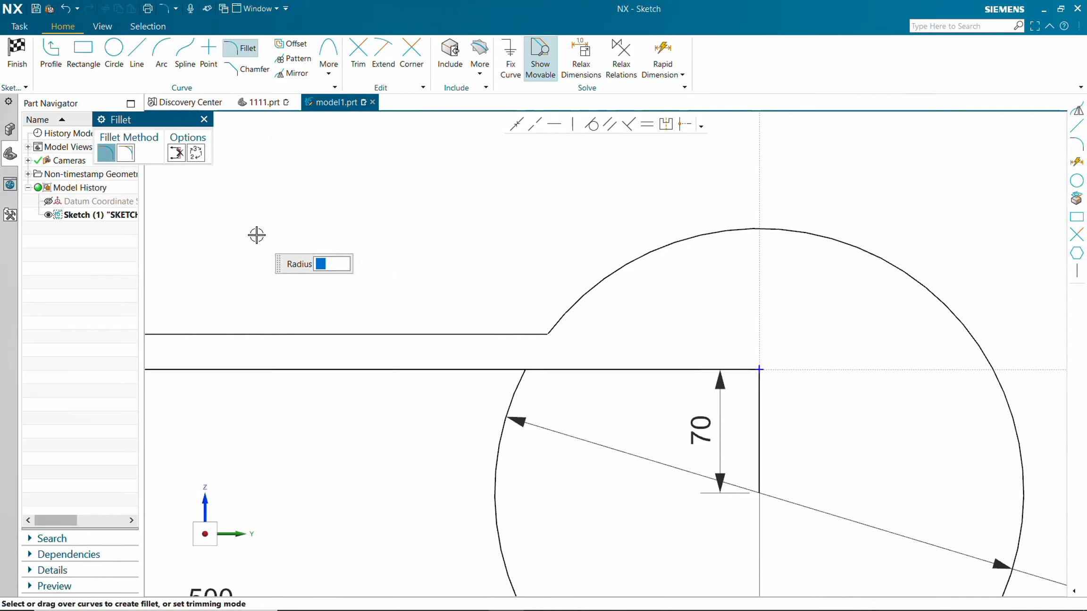
pyautogui.write('0')
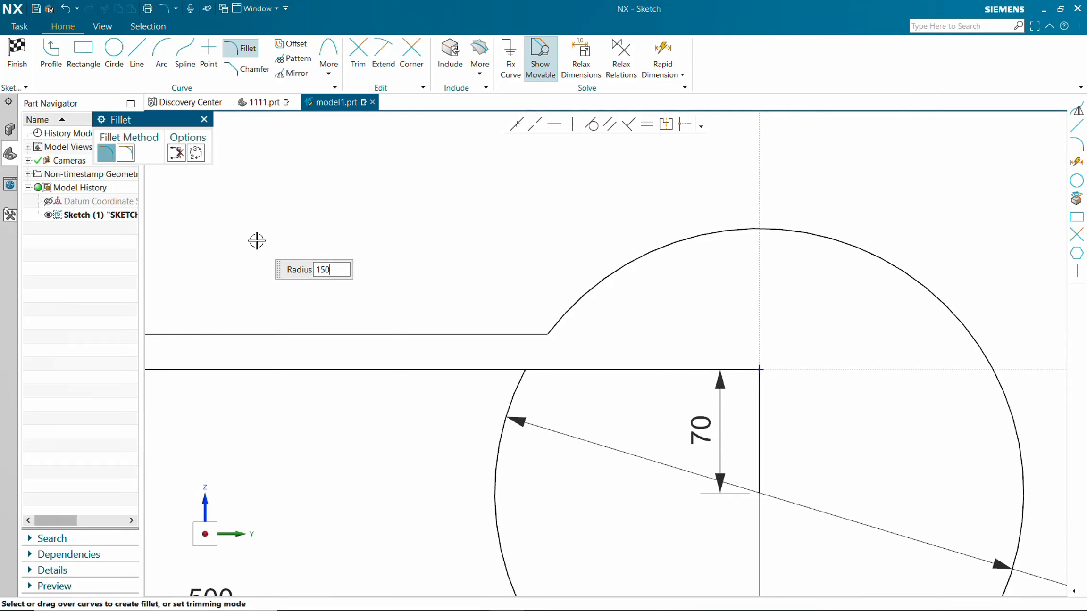
pyautogui.click(465, 333)
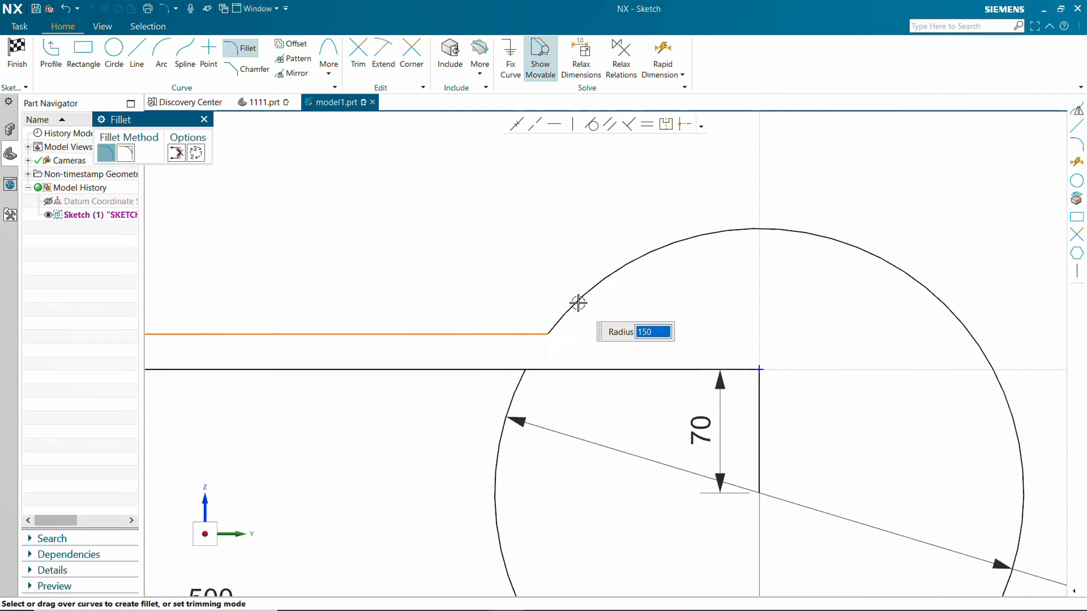
pyautogui.click(577, 303)
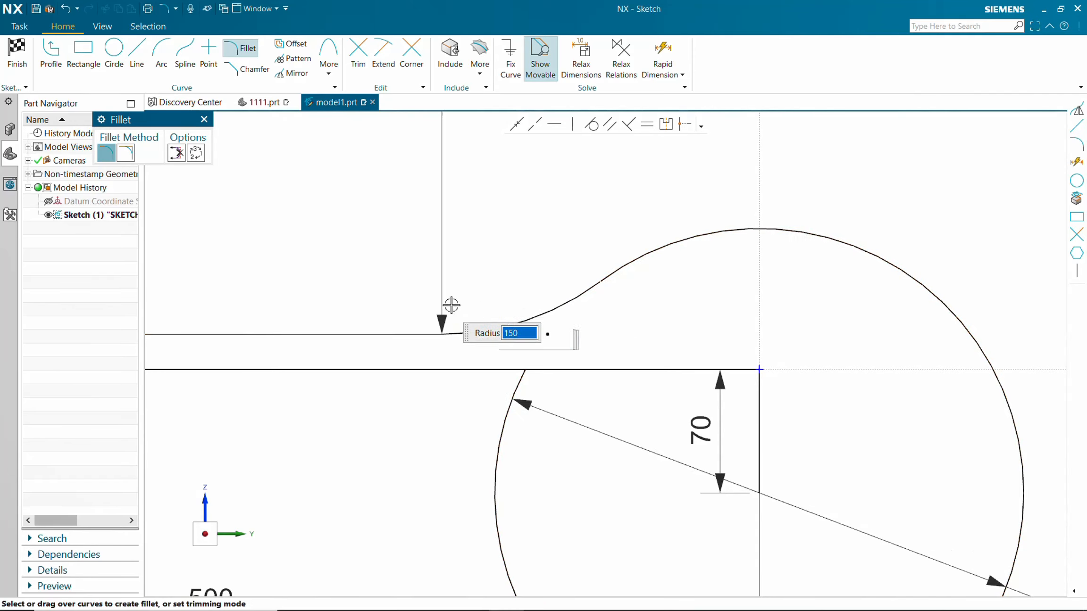
pyautogui.middleClick(248, 191)
# Mirror the four profile curves about the vertical axis through the circle centre.
pyautogui.scroll(-2, 454, 283)
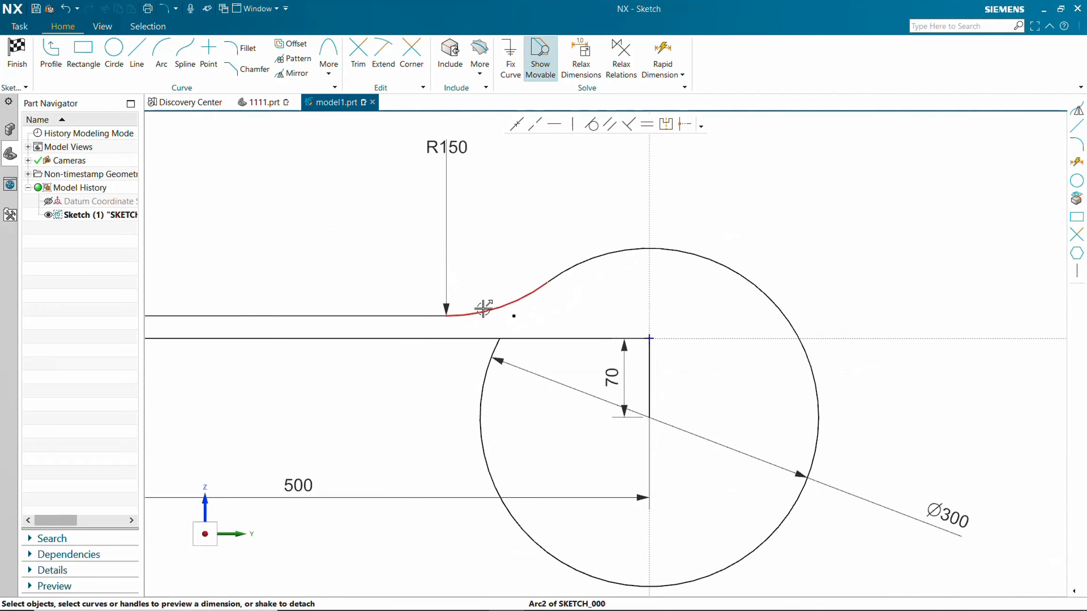
pyautogui.scroll(-2, 481, 310)
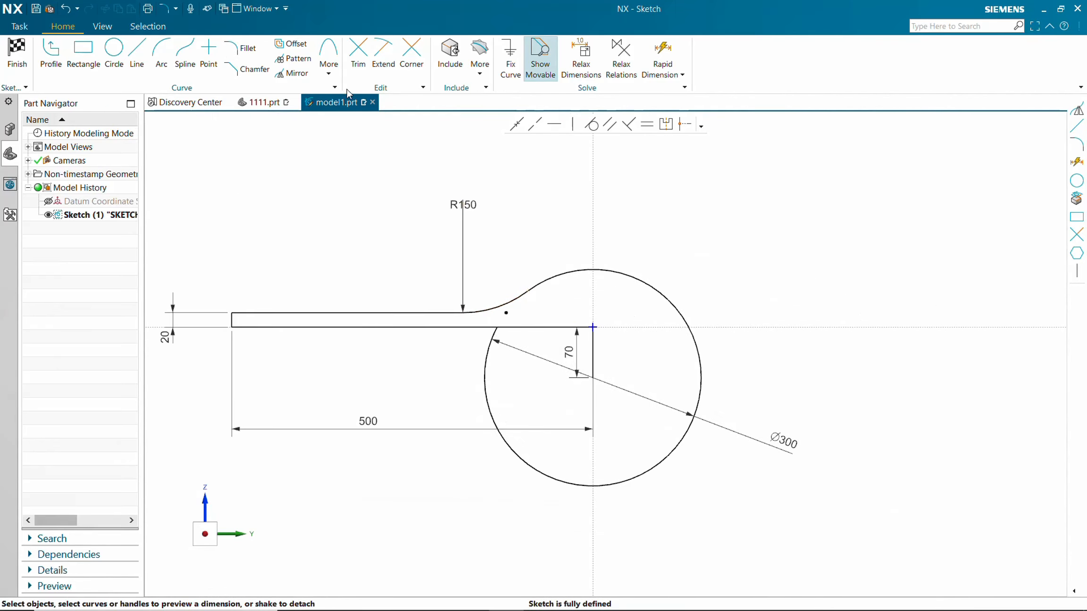
pyautogui.click(292, 73)
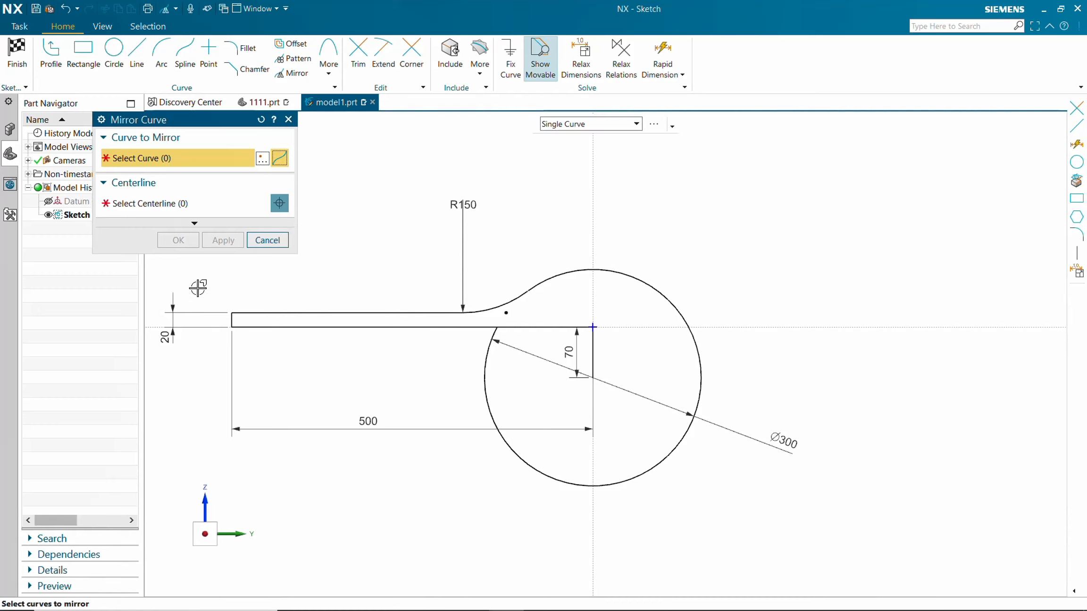
pyautogui.click(292, 312)
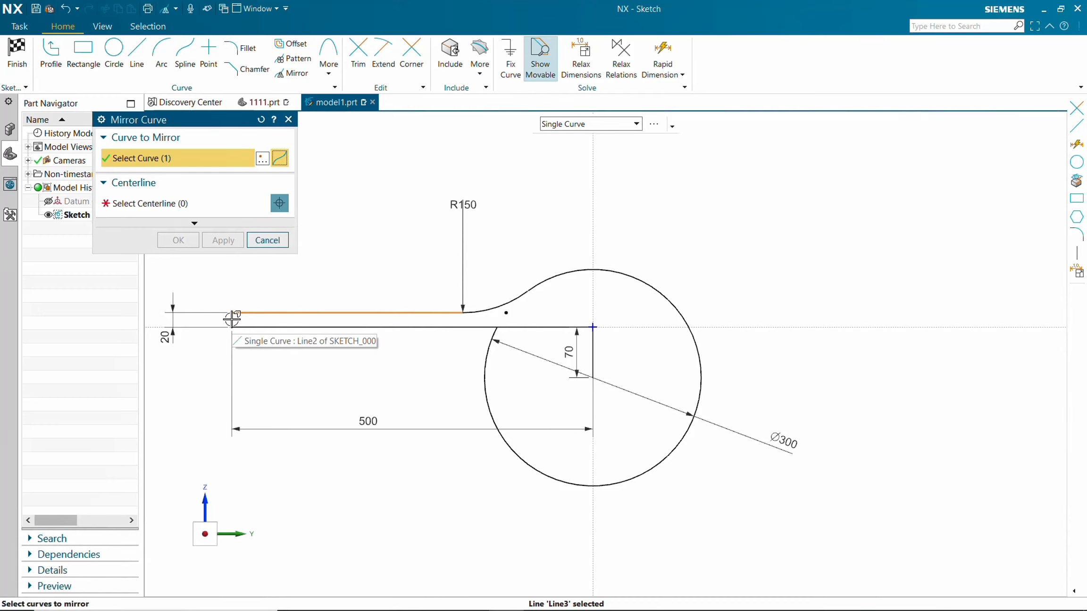
pyautogui.click(293, 326)
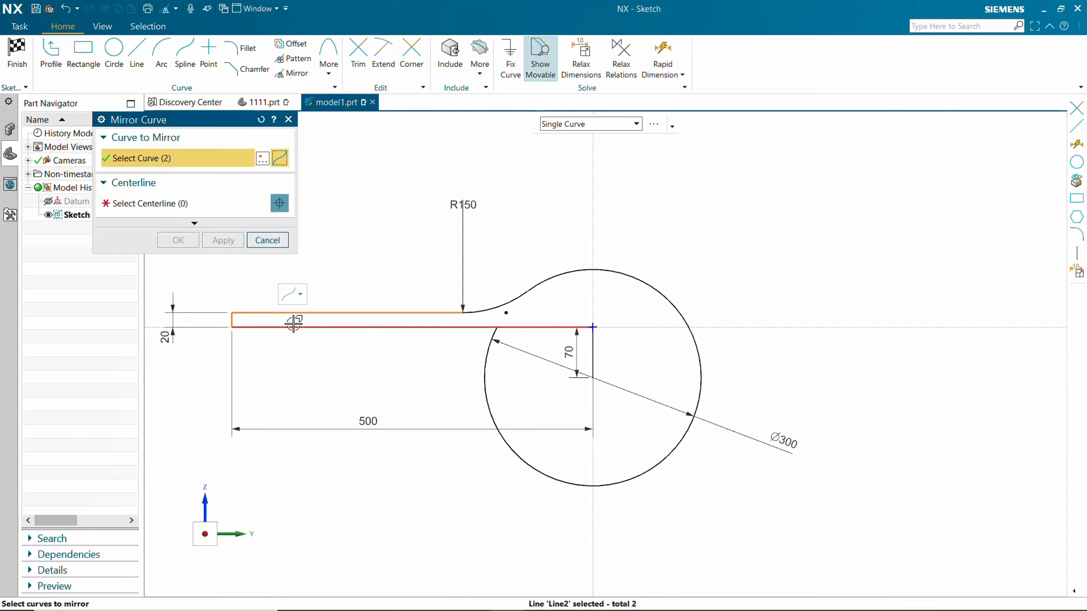
pyautogui.click(294, 324)
pyautogui.click(510, 305)
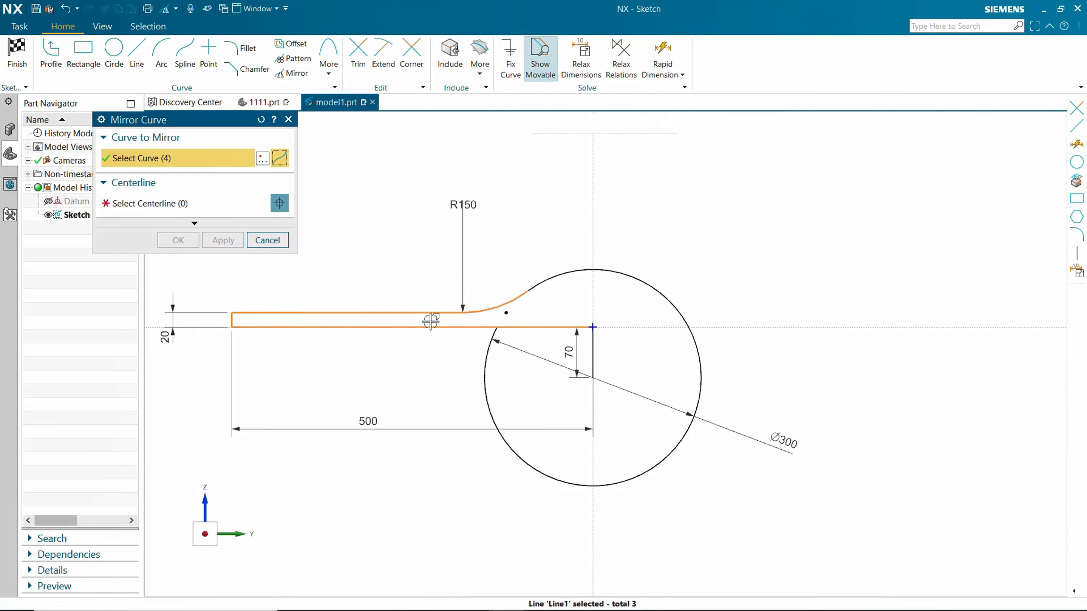
pyautogui.click(153, 208)
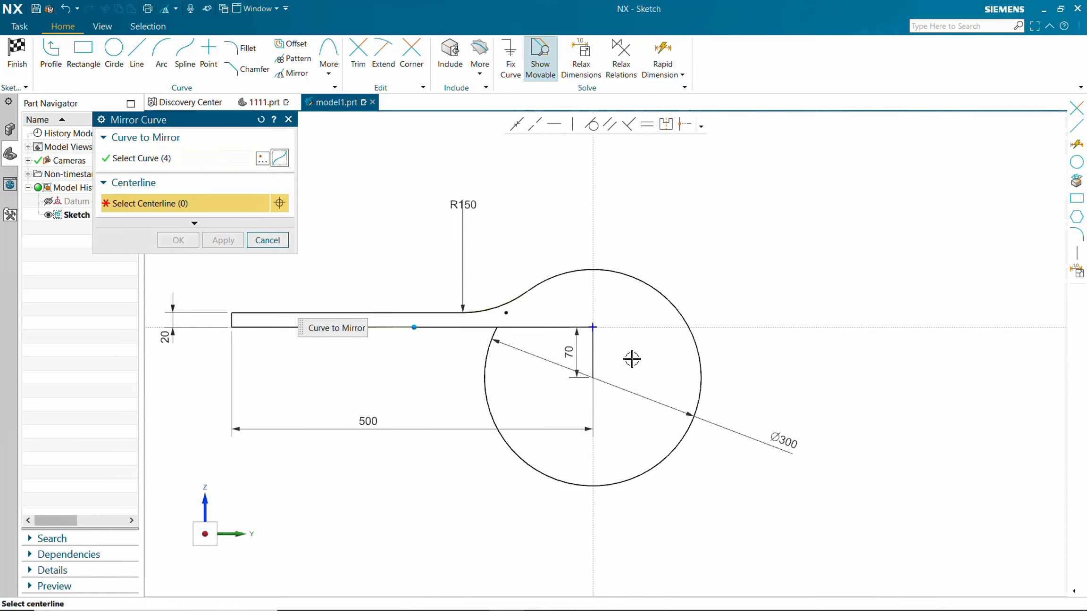
pyautogui.click(595, 344)
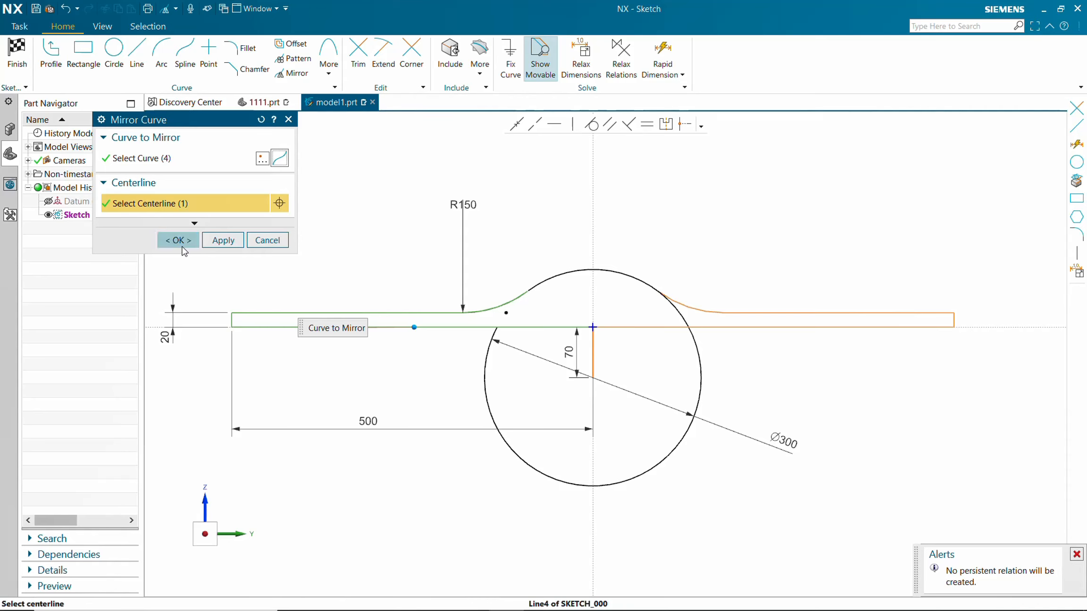
pyautogui.click(177, 240)
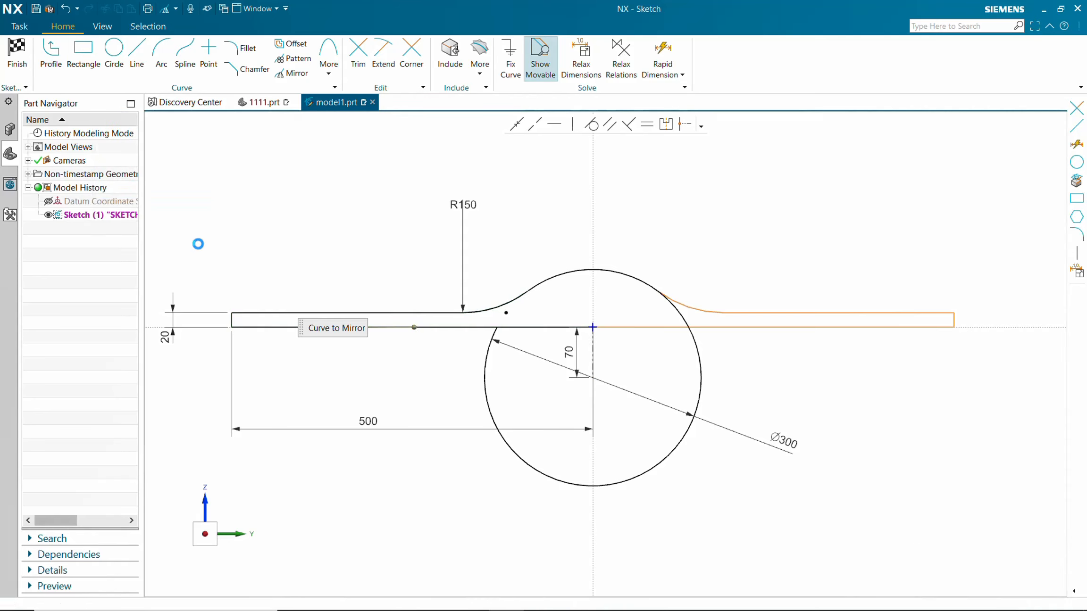
# Trim away the lower part of the circle and the leftover arc inside the right fillet, and finish the sketch.
pyautogui.click(358, 51)
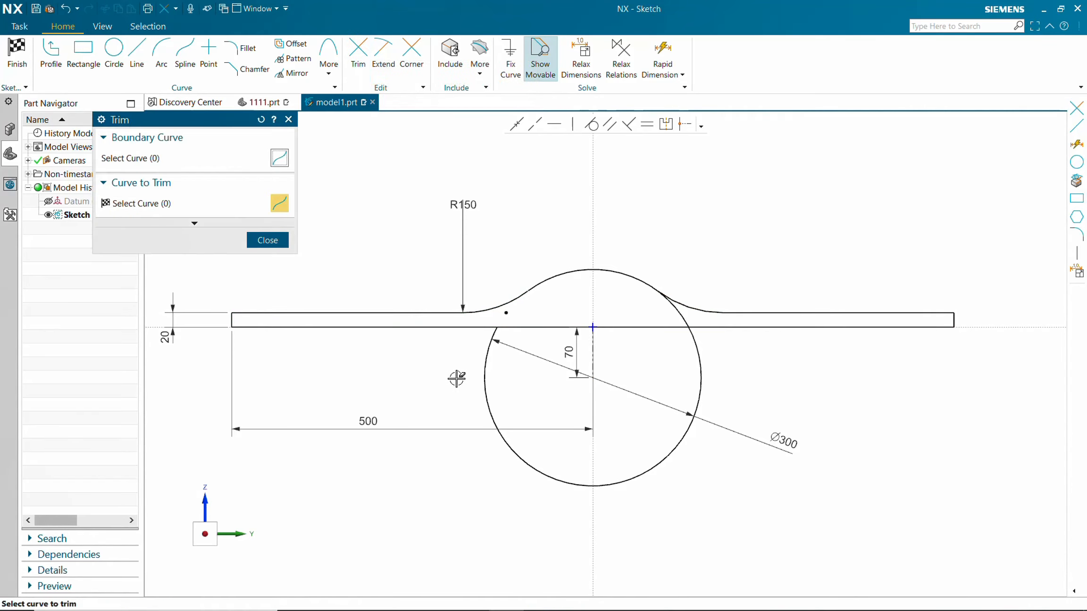
pyautogui.click(486, 381)
pyautogui.click(685, 313)
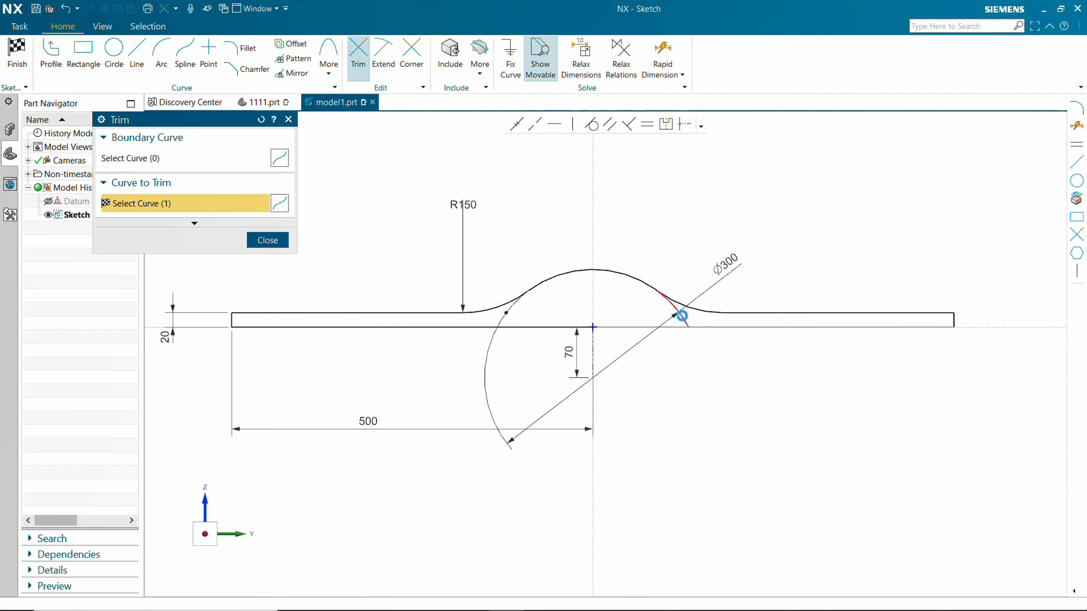
pyautogui.click(267, 240)
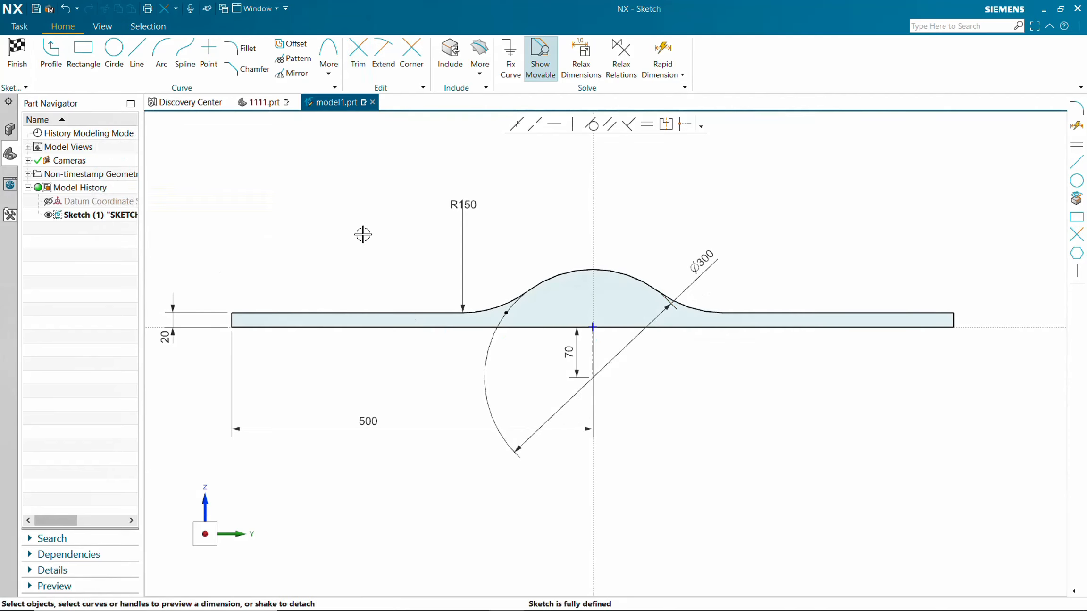
pyautogui.moveTo(375, 249); pyautogui.dragTo(376, 262, button='middle')
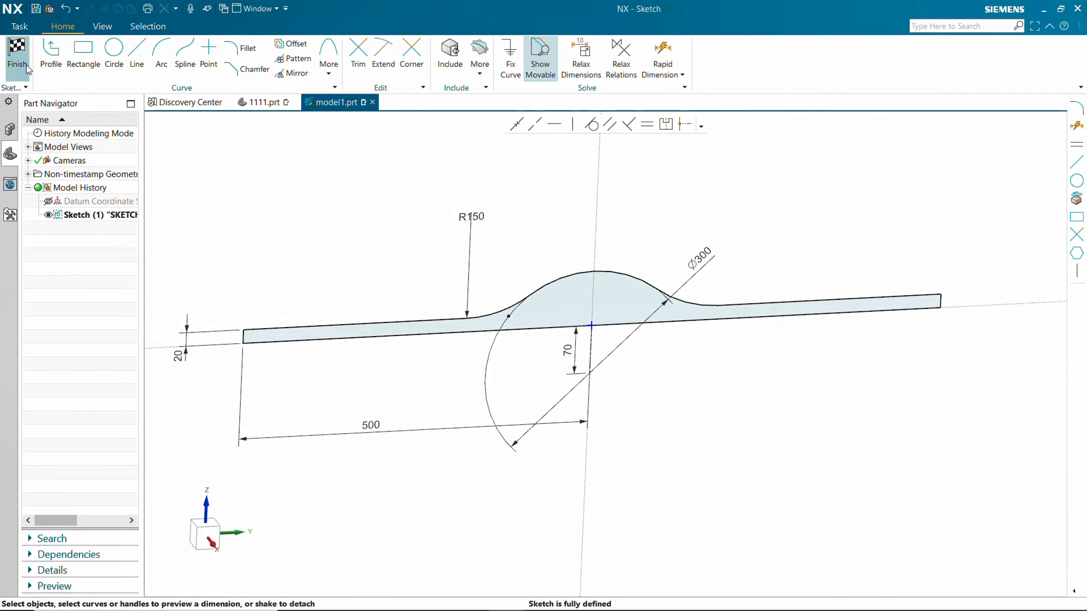
pyautogui.click(13, 53)
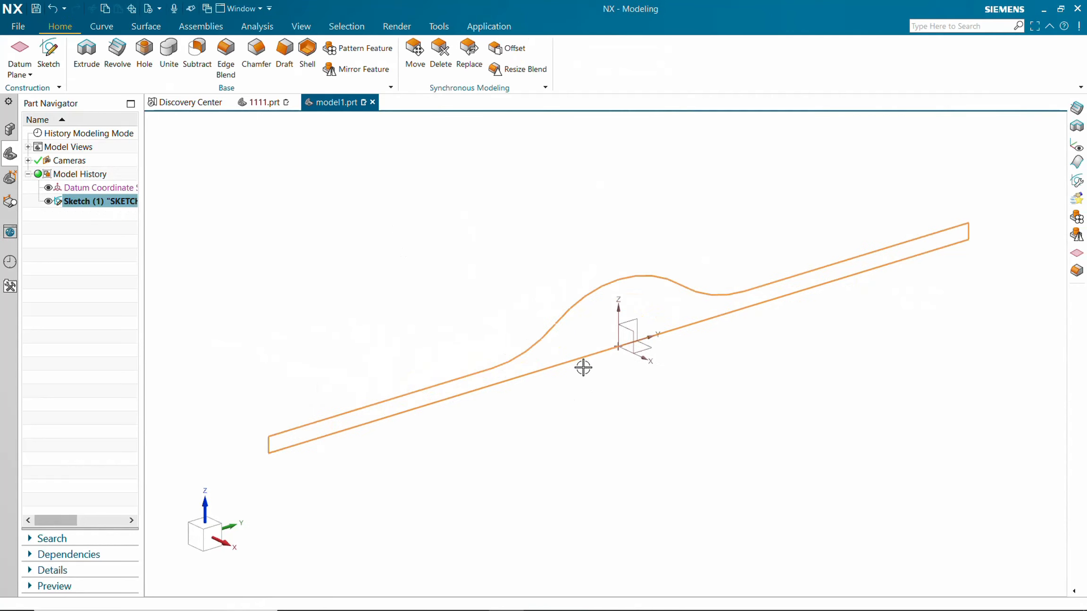
# Revolve the profile 360° about its bottom horizontal line.
pyautogui.click(117, 55)
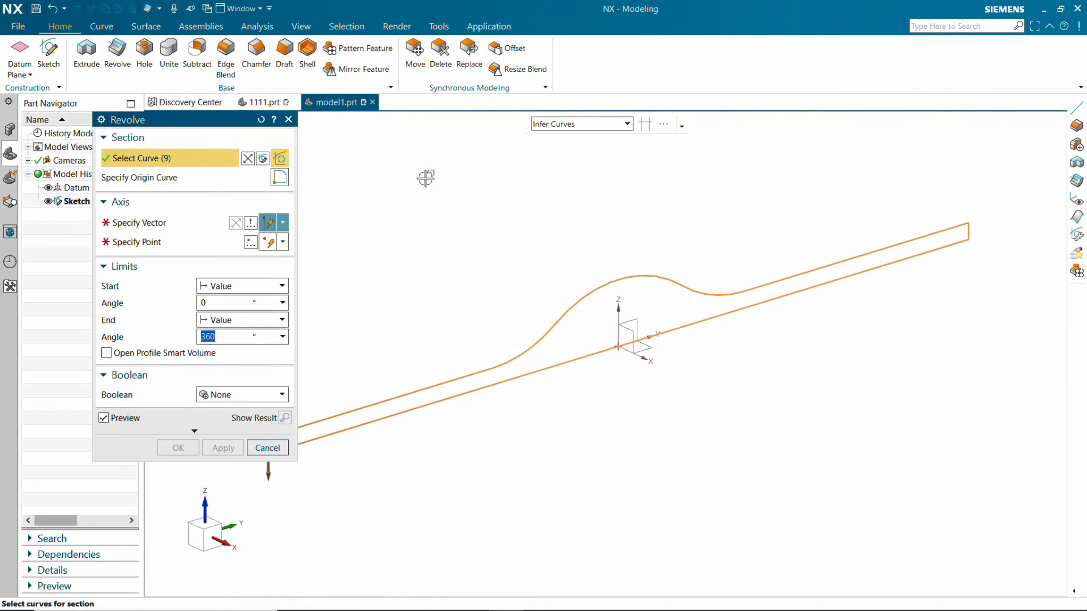
pyautogui.click(147, 226)
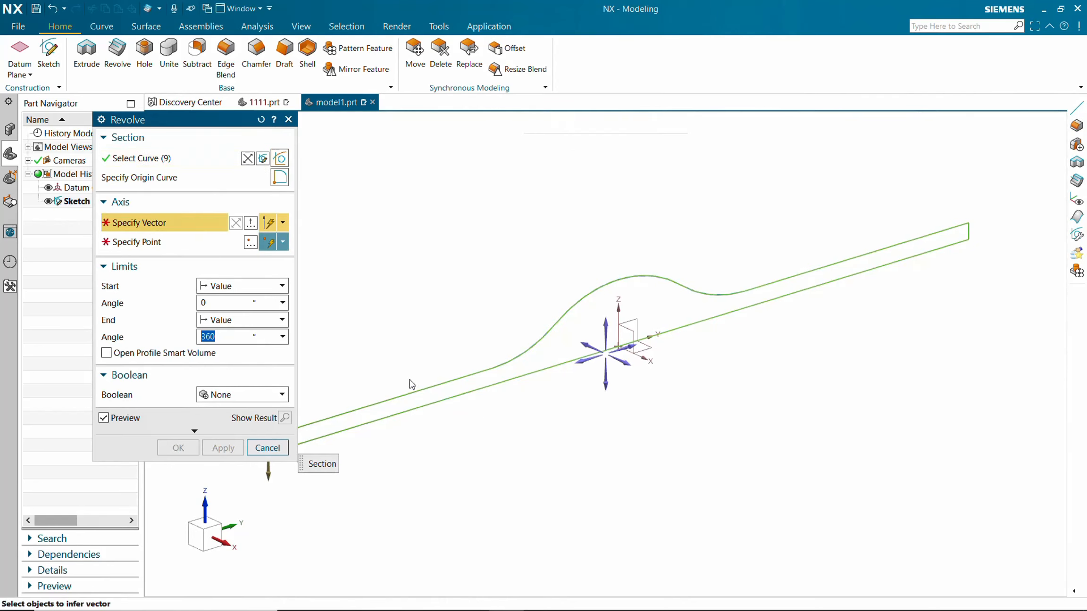
pyautogui.click(485, 389)
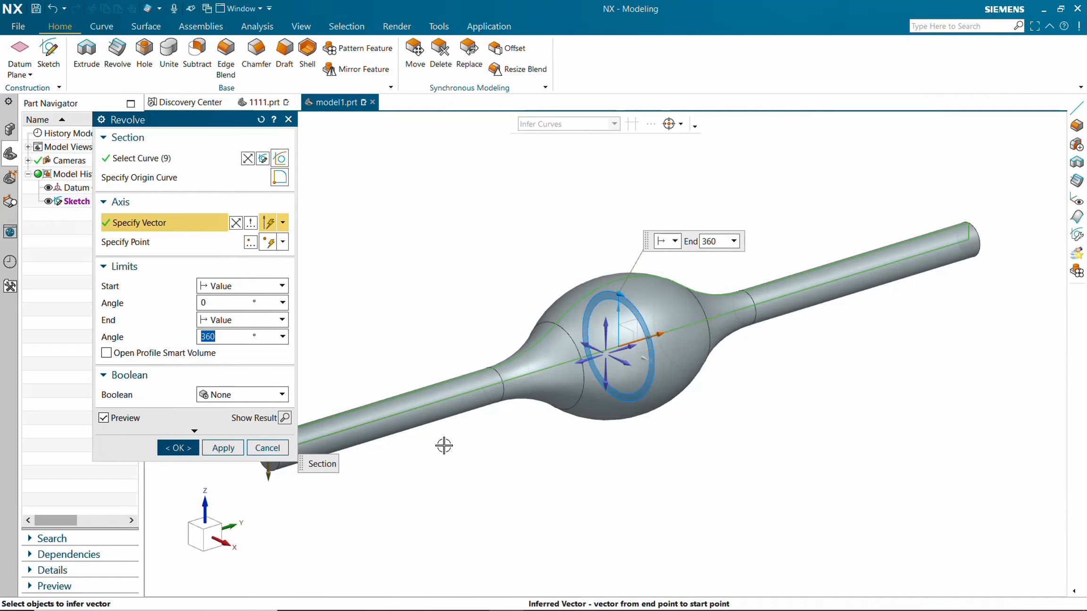
pyautogui.click(179, 448)
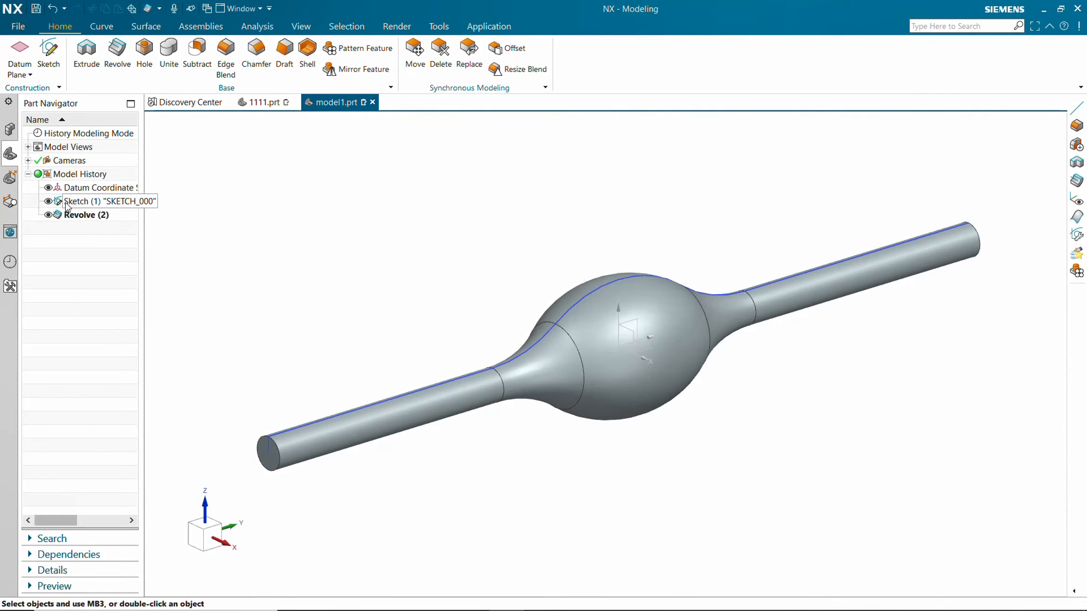
# Create a new sketch on the Right datum plane.
pyautogui.click(54, 56)
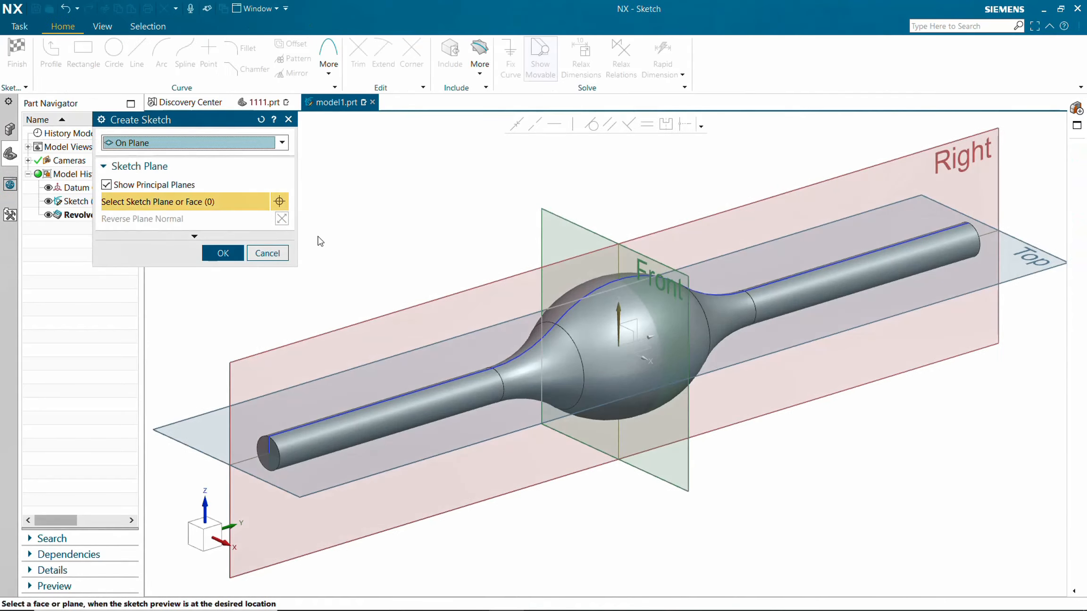
pyautogui.click(774, 205)
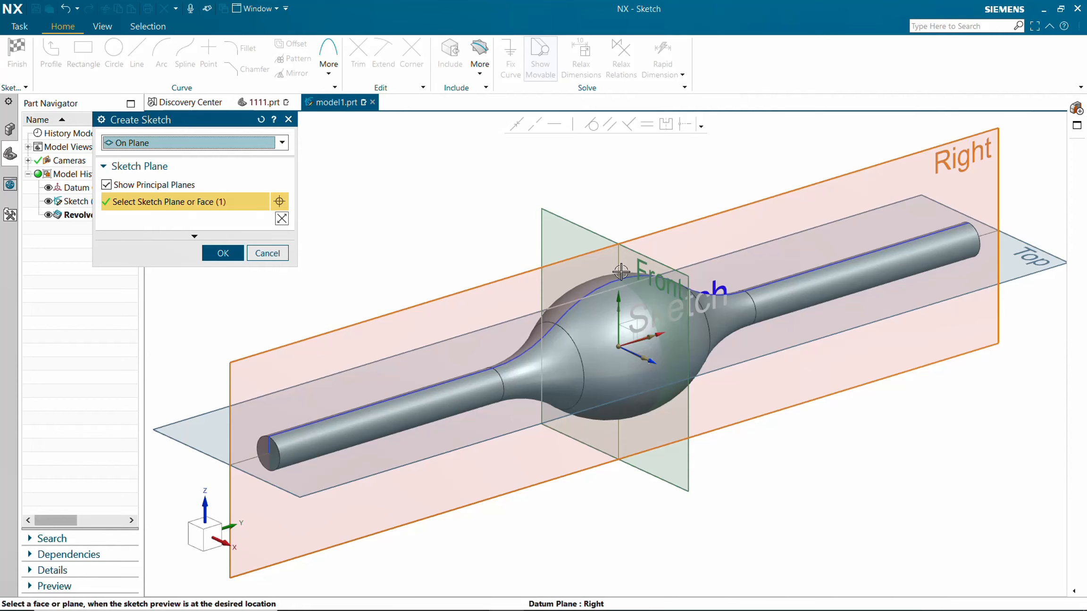
pyautogui.click(224, 254)
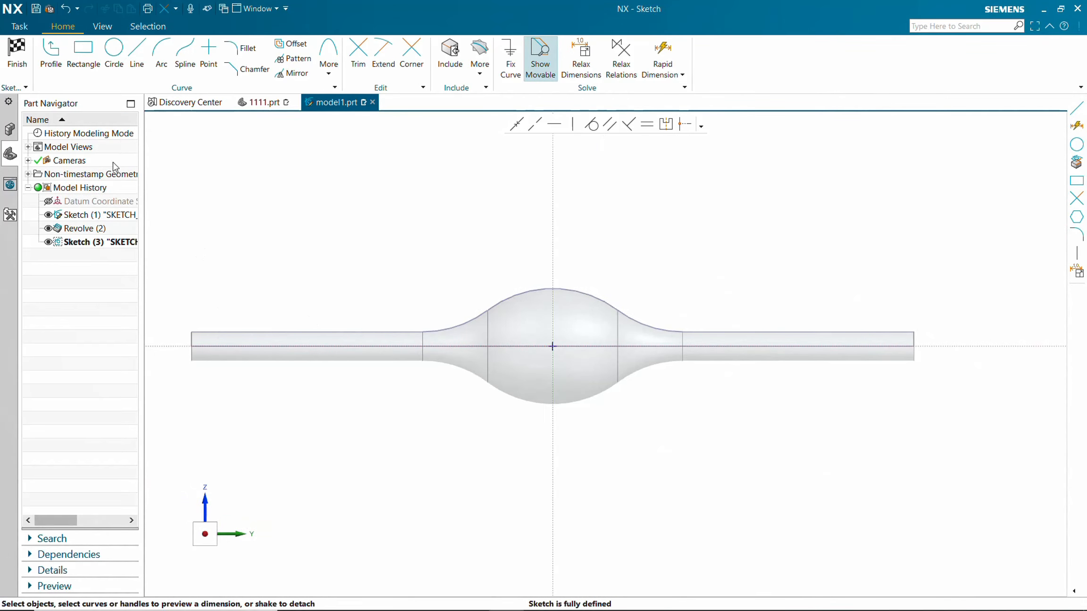
pyautogui.click(137, 54)
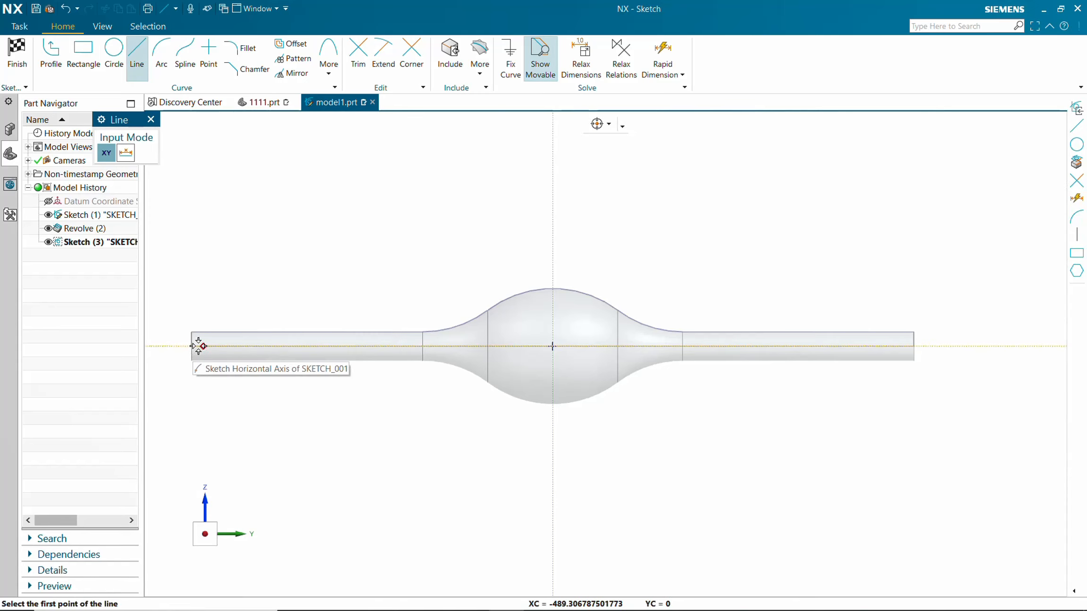
pyautogui.press('Escape')
# Project the two halves of the revolve's axis line into the sketch.
pyautogui.scroll(5, 181, 336)
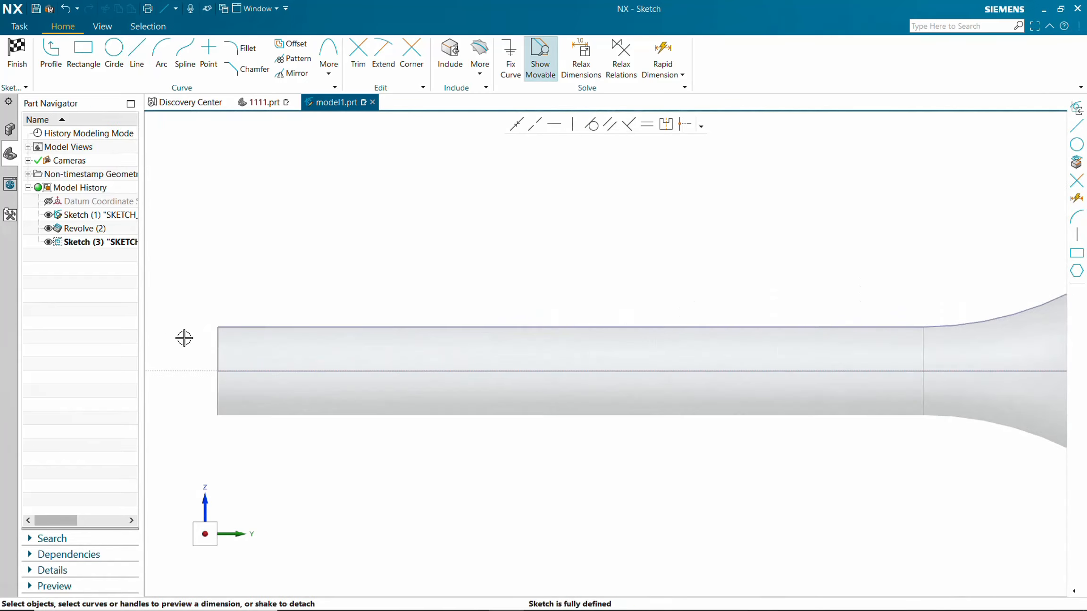
pyautogui.click(475, 73)
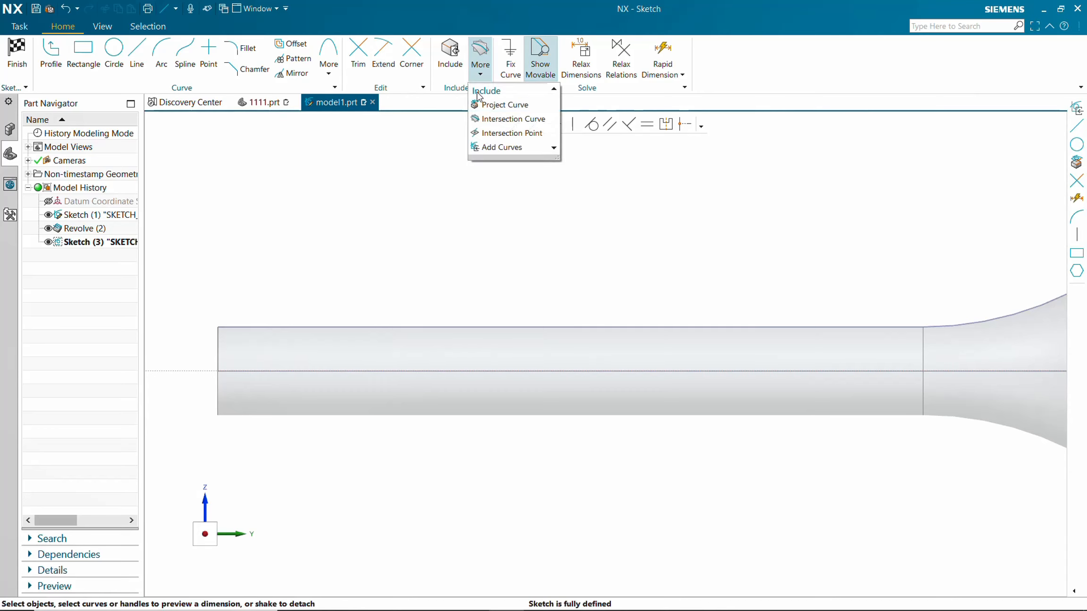
pyautogui.click(483, 106)
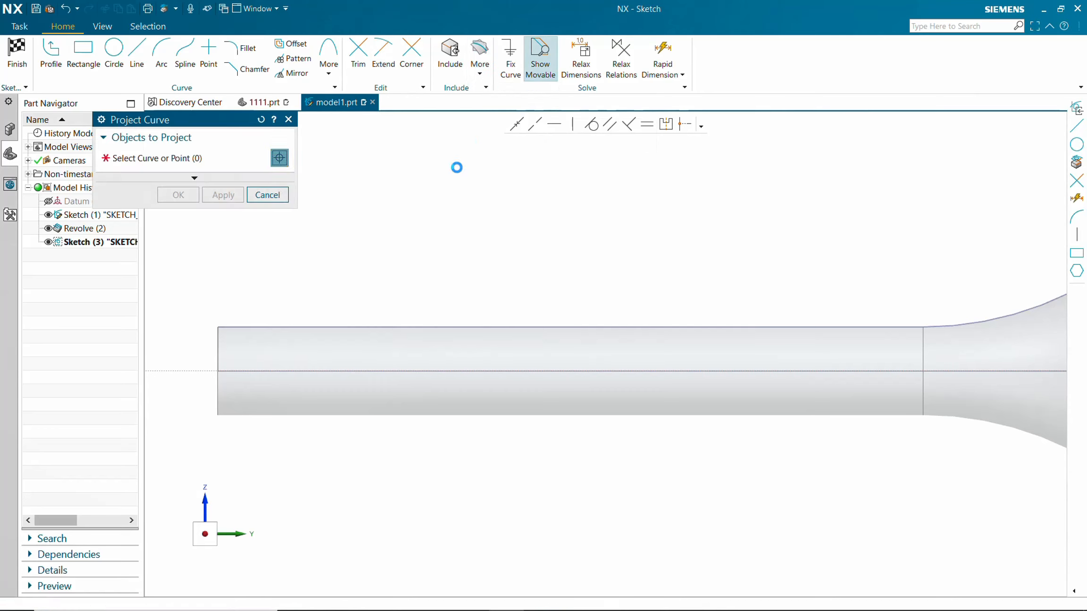
pyautogui.click(227, 369)
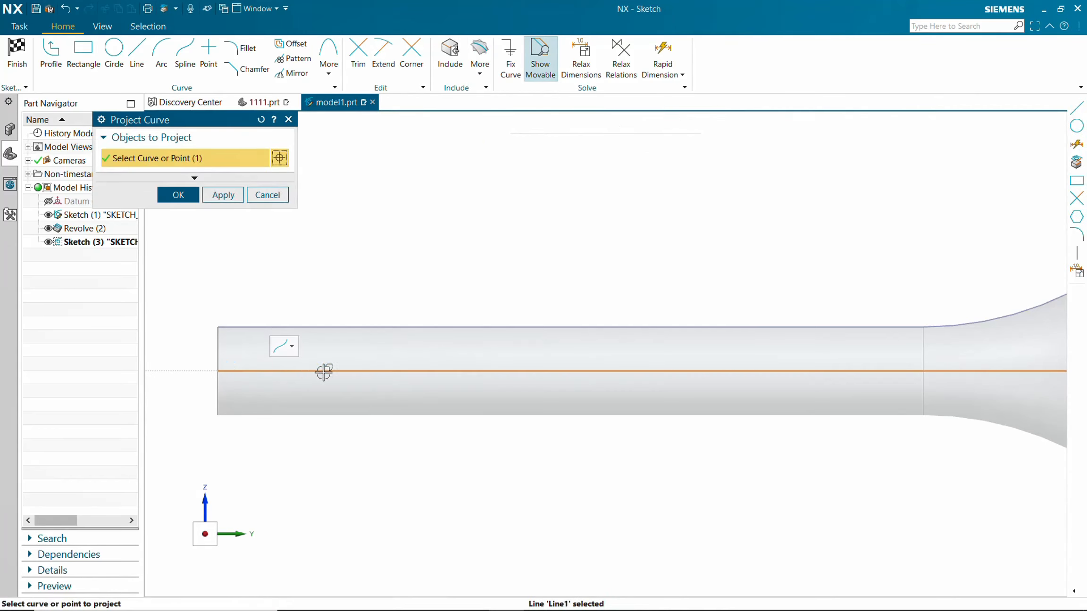
pyautogui.scroll(-3, 352, 376)
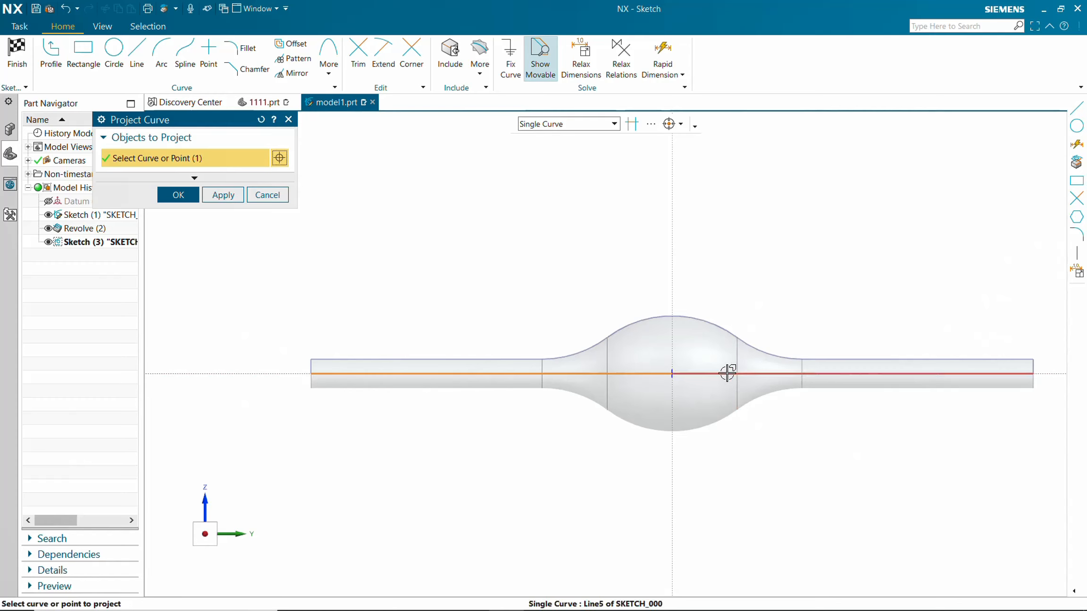
pyautogui.click(727, 374)
pyautogui.click(179, 195)
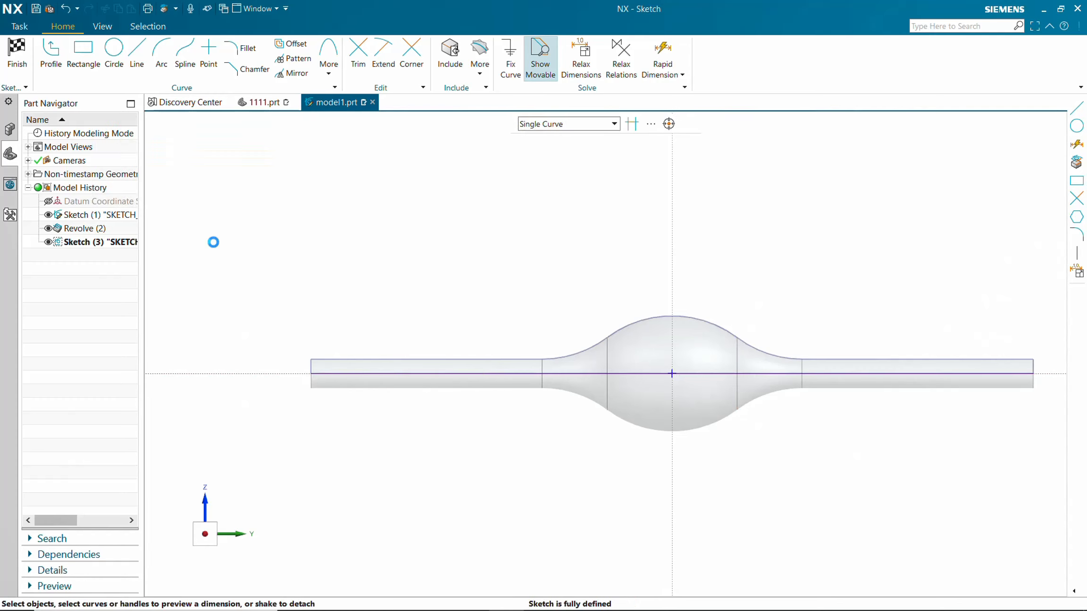
# Draw a vertical line about 255 mm long upward from the left end of the projected axis.
pyautogui.click(137, 54)
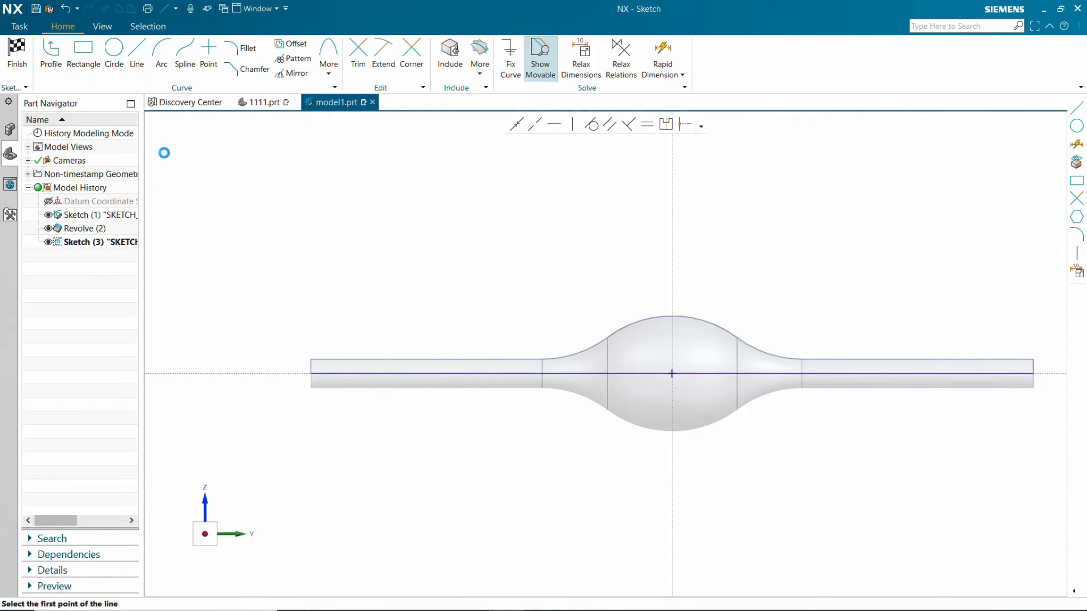
pyautogui.click(311, 374)
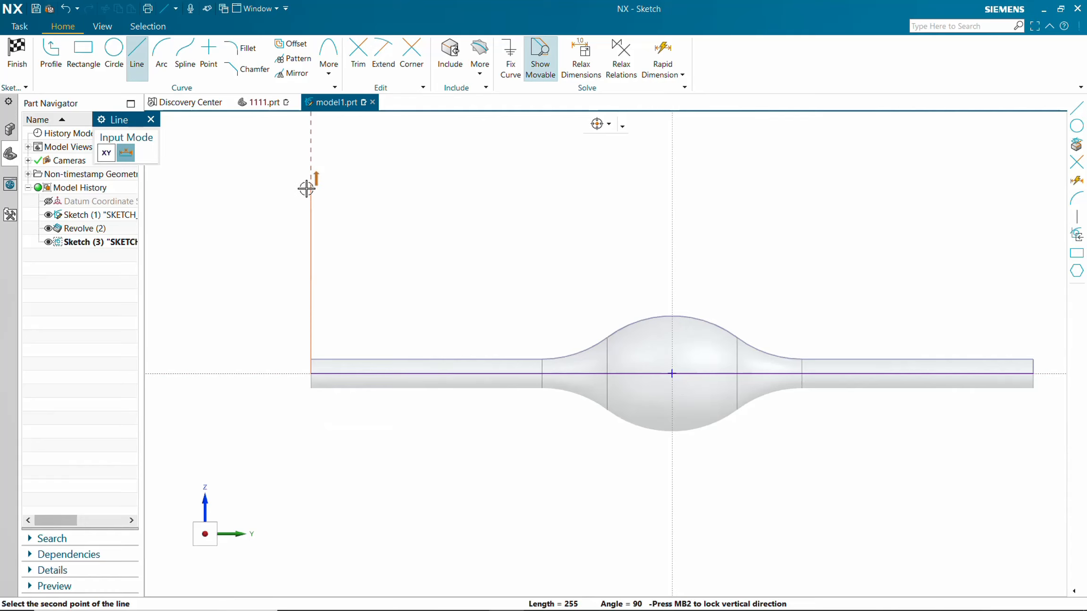
pyautogui.click(307, 188)
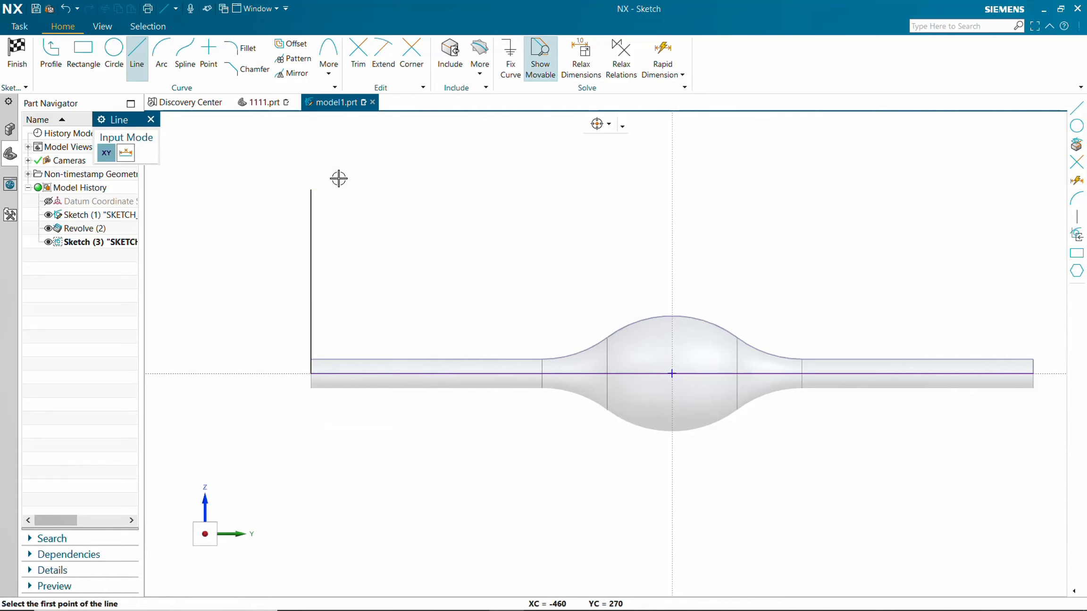
pyautogui.press('Escape')
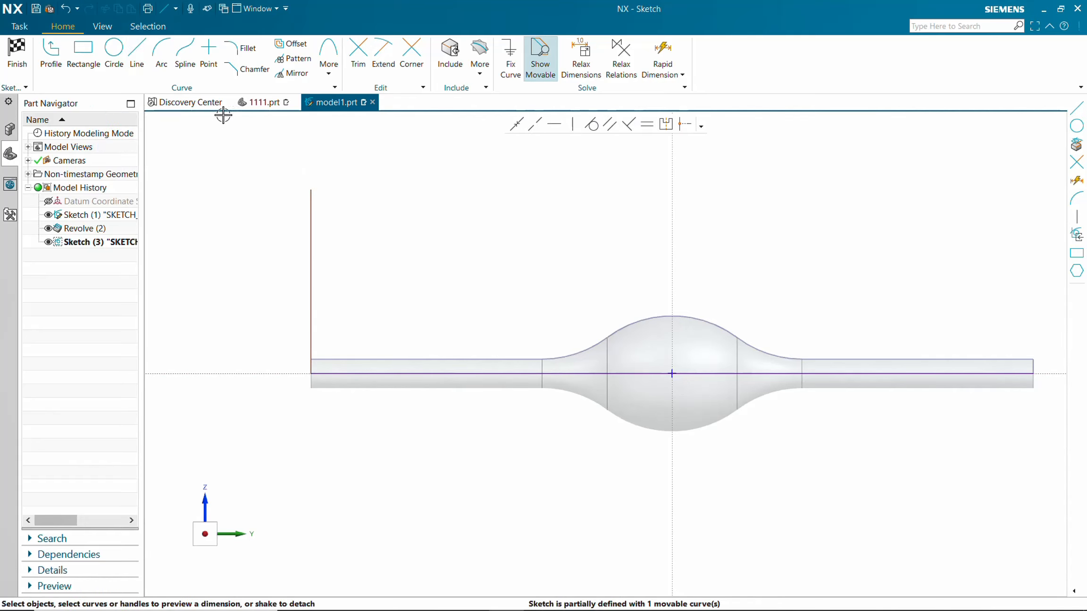
# Finish the sketch, start the Swept command and reset the dialog to its default settings.
pyautogui.click(18, 55)
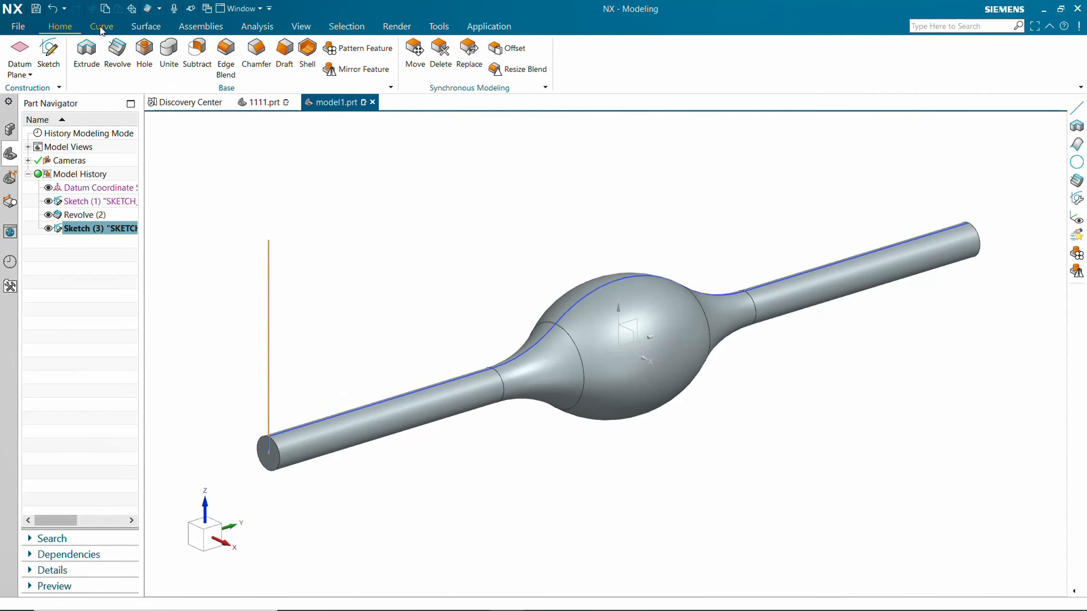
pyautogui.click(134, 28)
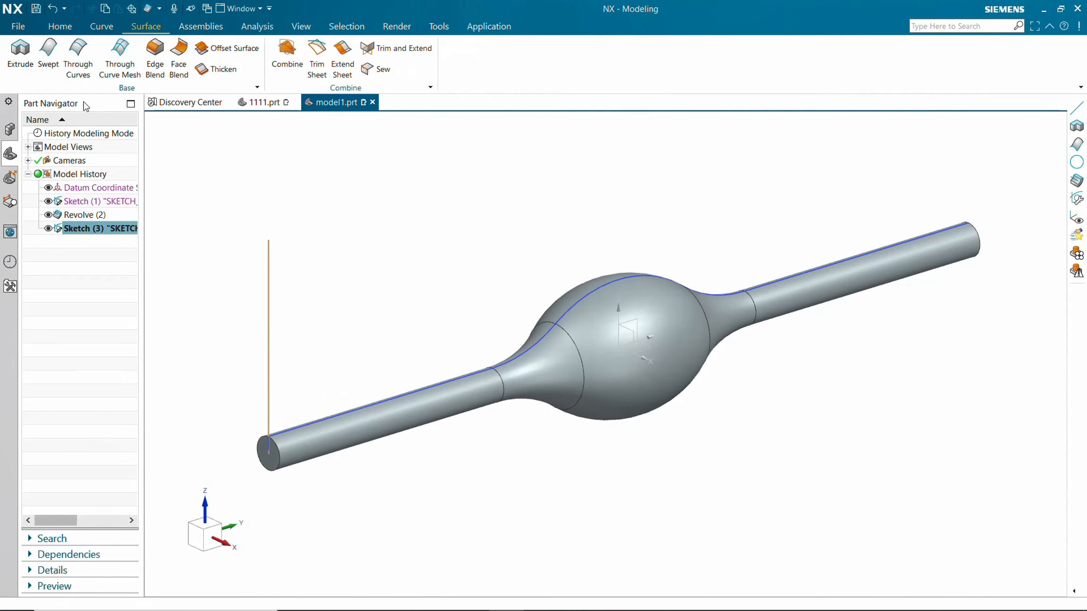
pyautogui.click(47, 52)
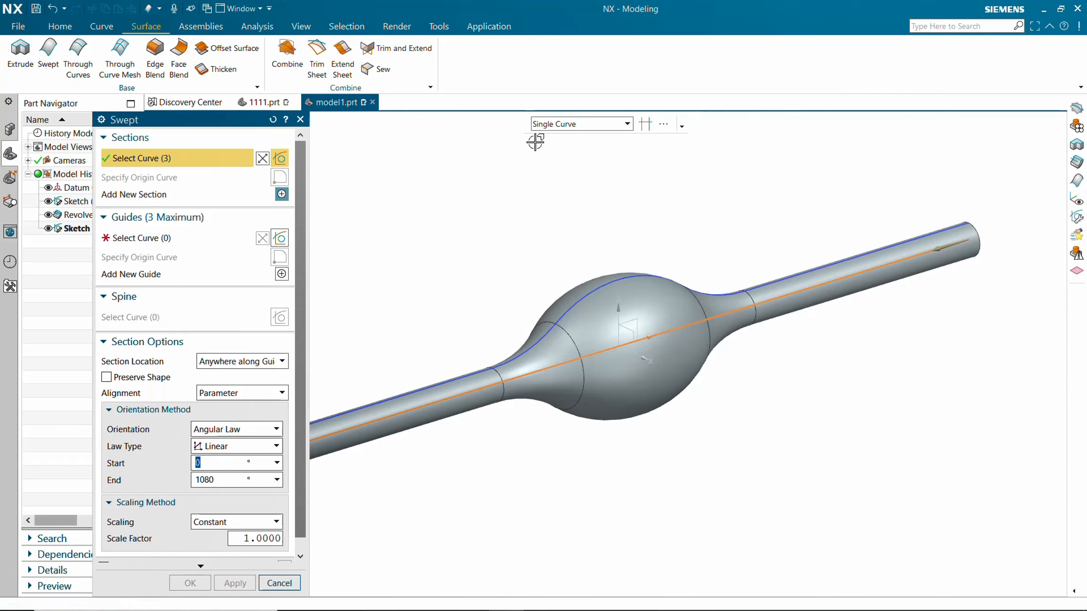
pyautogui.click(592, 127)
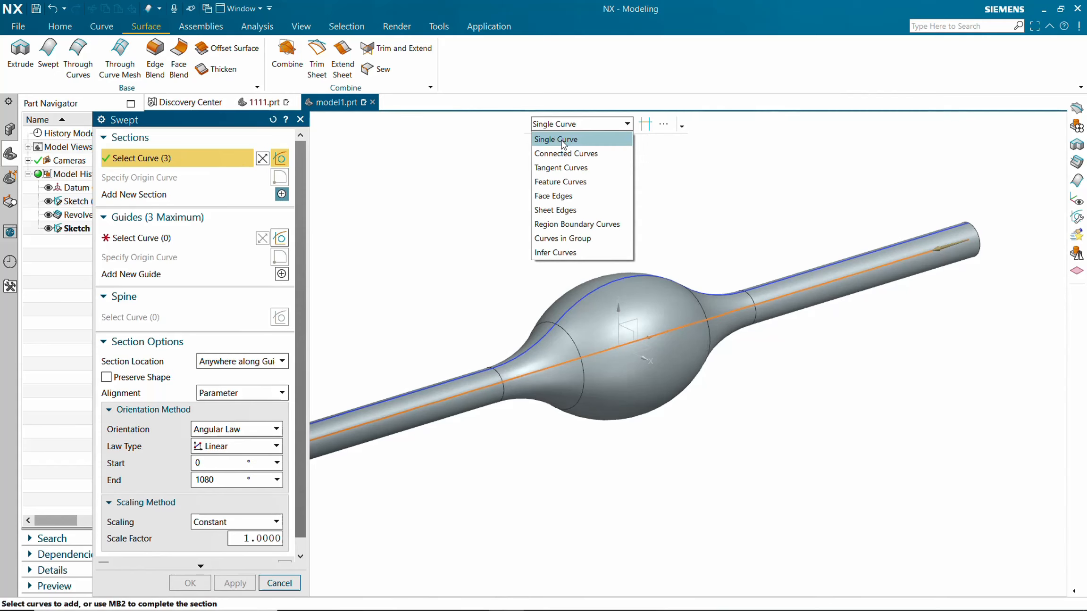
pyautogui.click(563, 140)
pyautogui.scroll(3, 473, 237)
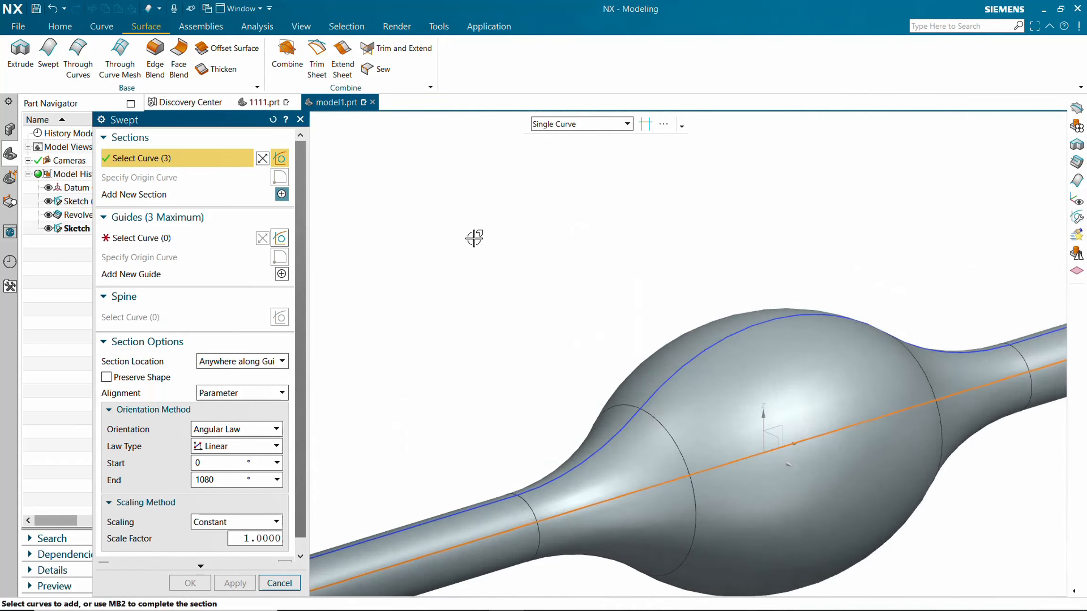
pyautogui.scroll(-6, 473, 240)
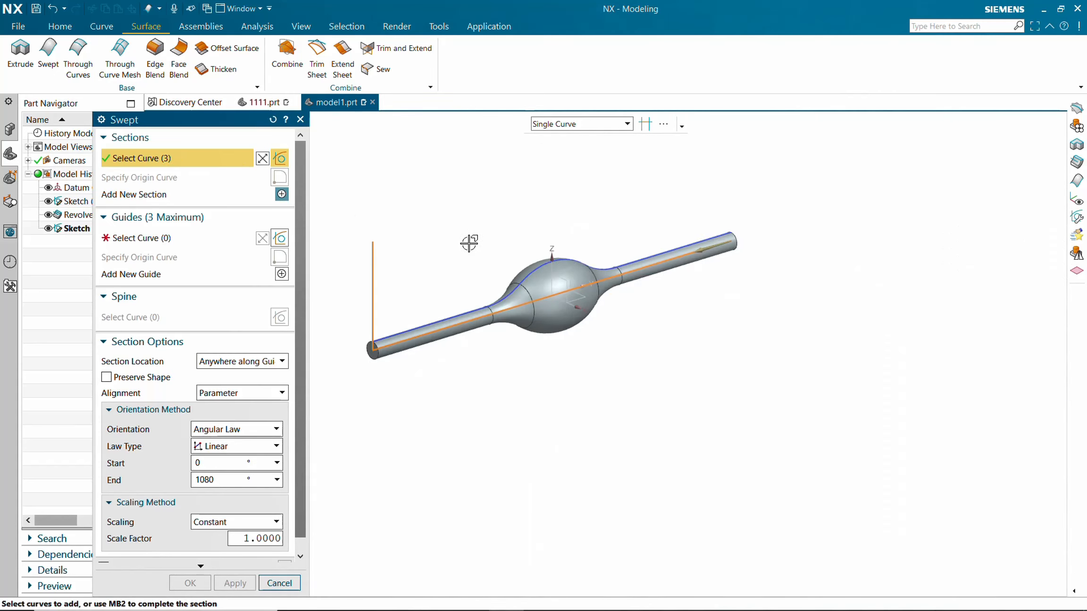
pyautogui.click(273, 120)
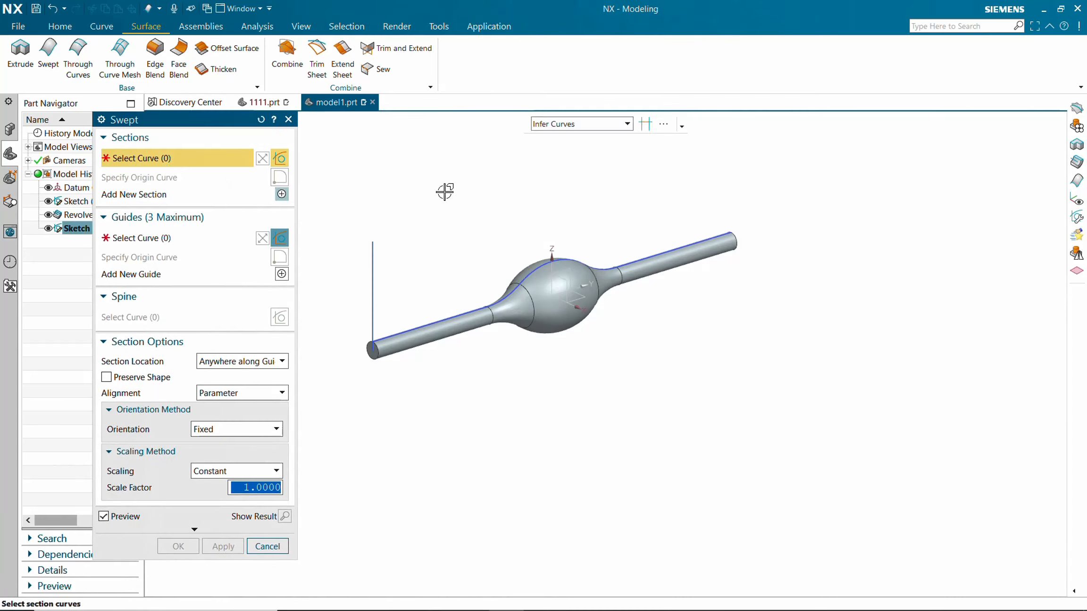
# Select the vertical sketch line as the sweep section and hide the revolved body.
pyautogui.click(607, 128)
pyautogui.click(583, 137)
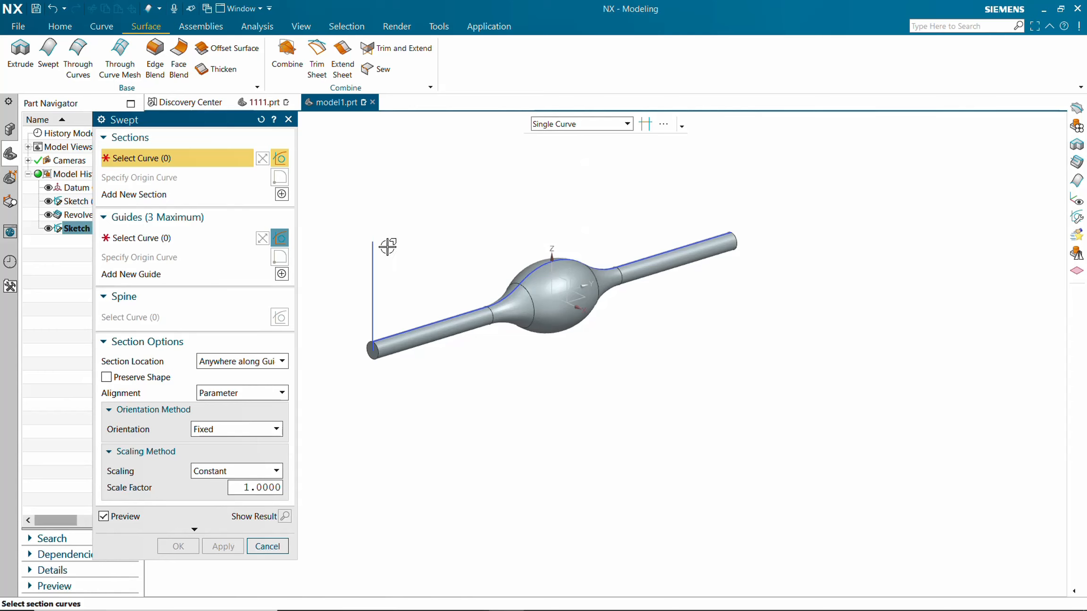
pyautogui.click(374, 253)
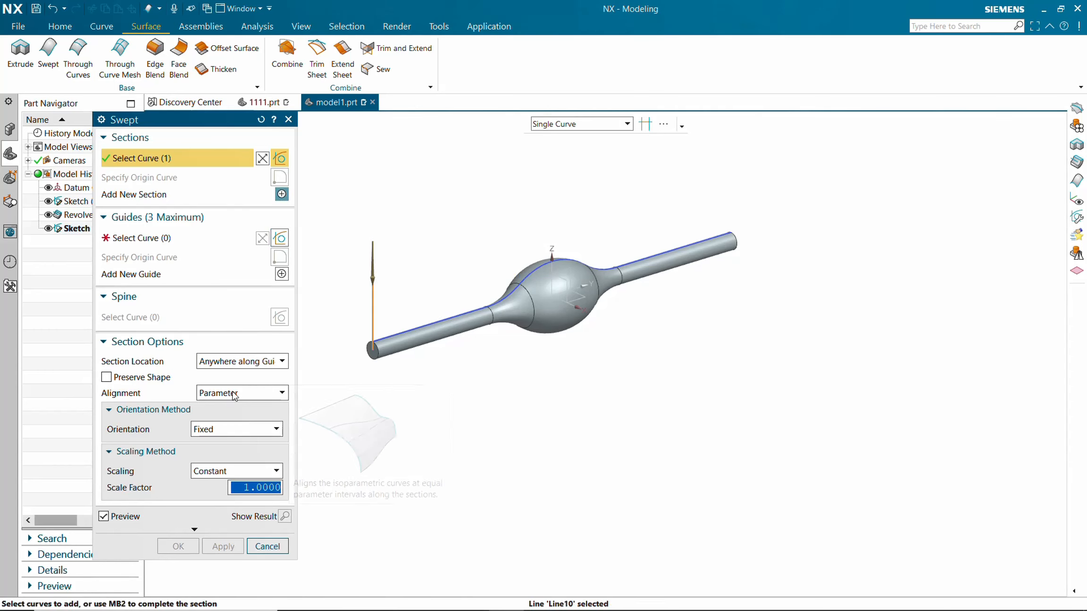
pyautogui.click(48, 215)
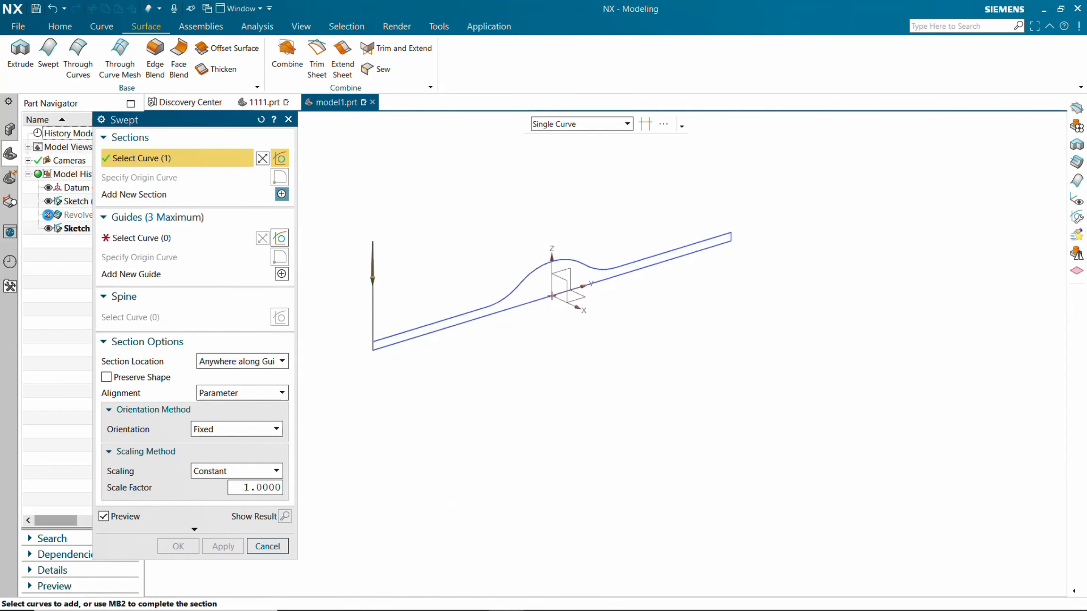
# Select both halves of the projected axis line as the sweep guides.
pyautogui.click(167, 239)
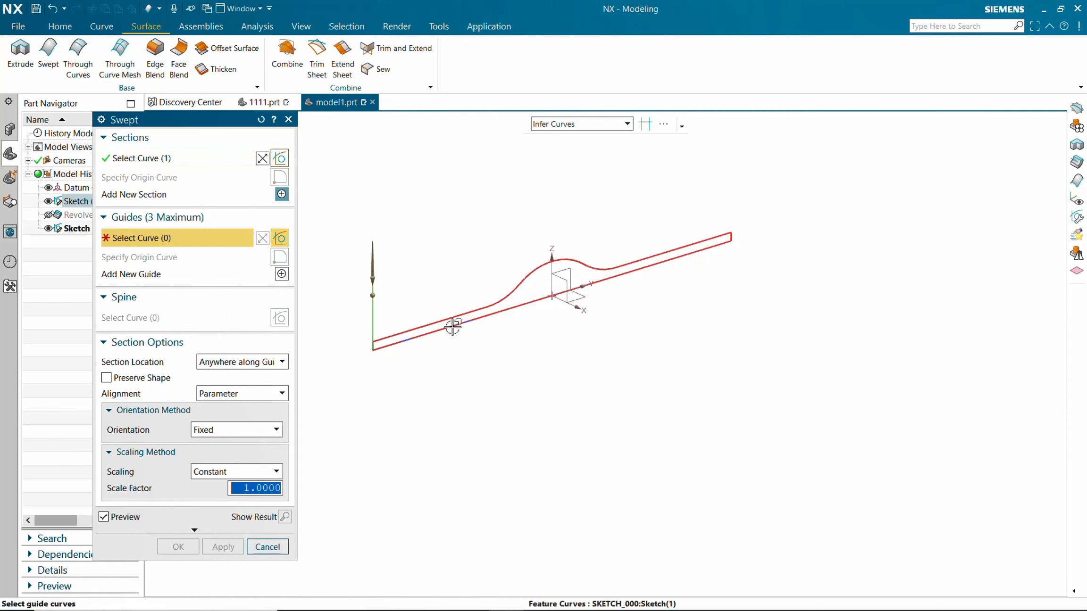
pyautogui.click(561, 123)
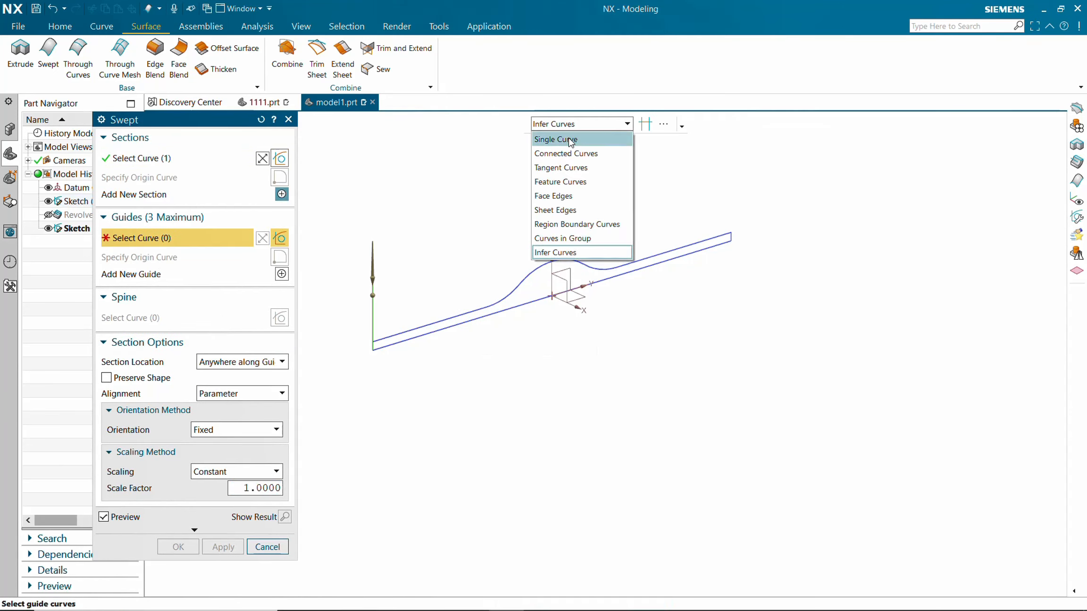
pyautogui.click(568, 141)
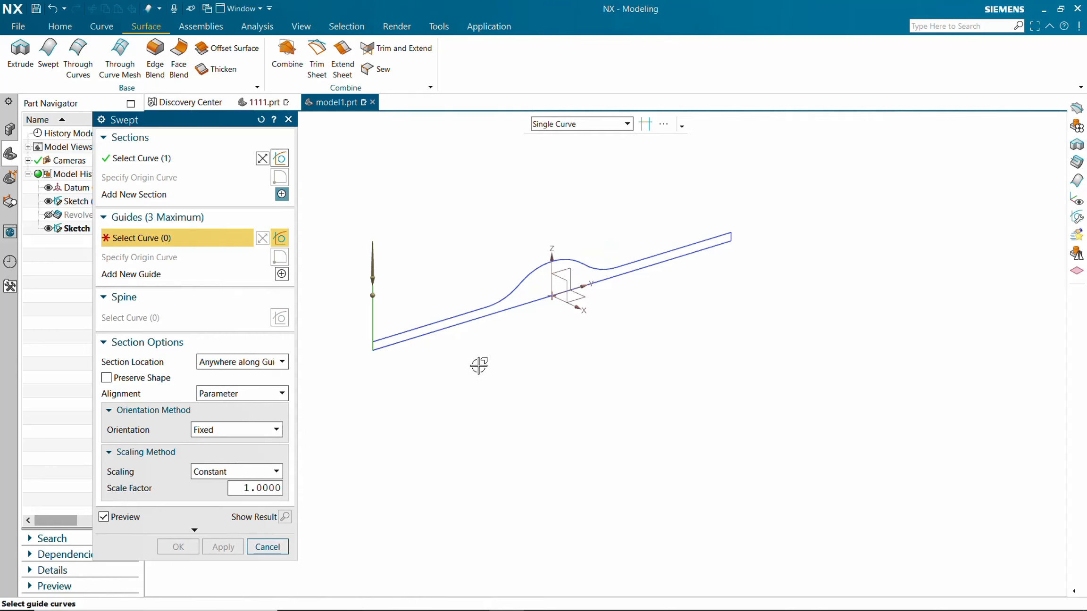
pyautogui.click(478, 317)
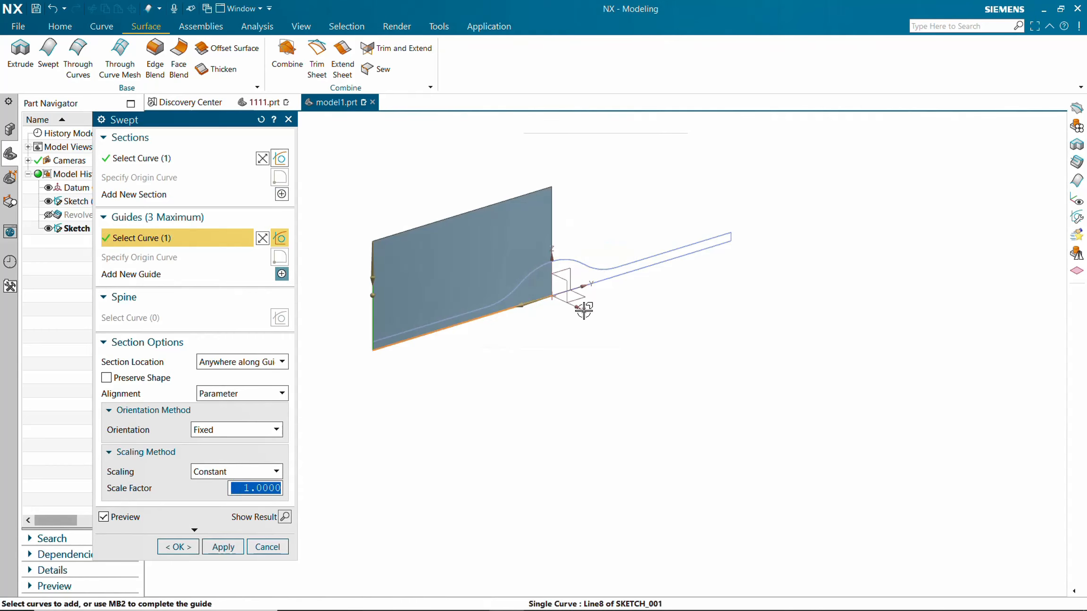
pyautogui.click(637, 268)
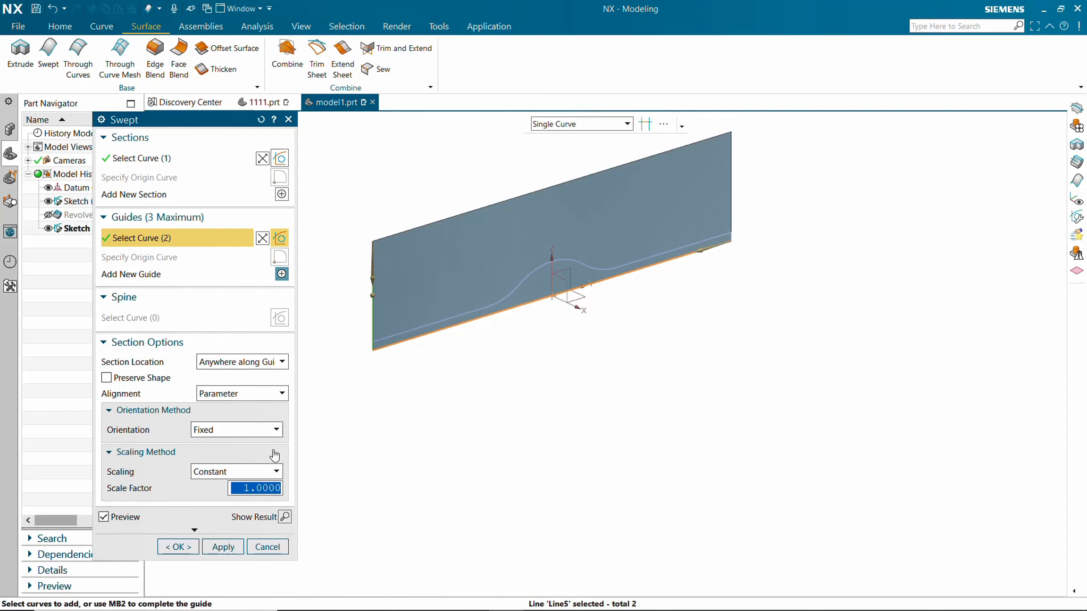
# Set the orientation to a linear Angular Law from 0° to 1080° and apply the swept surface.
pyautogui.click(224, 430)
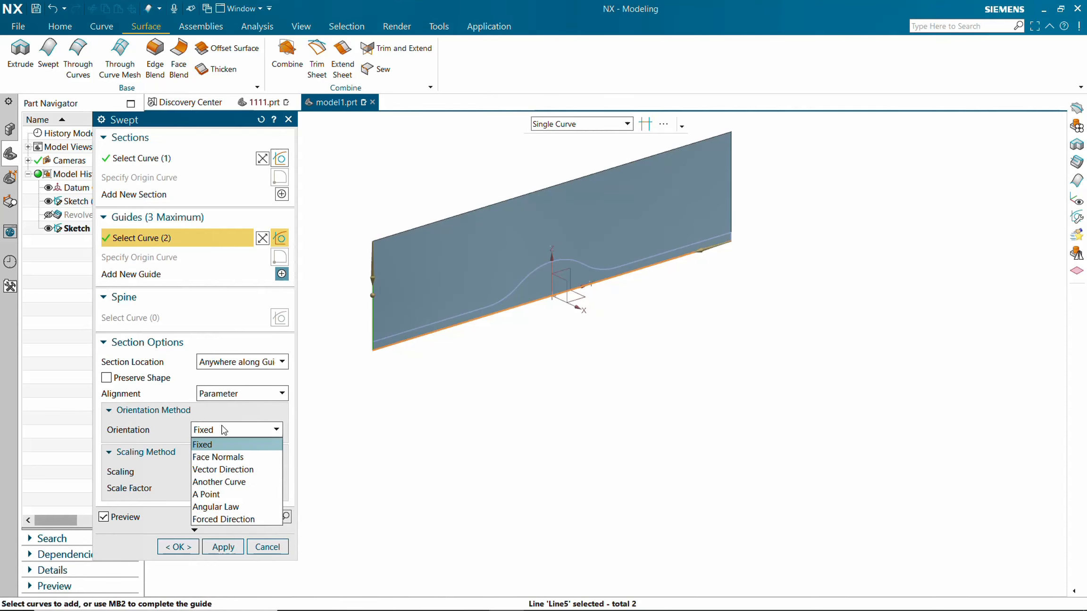
pyautogui.click(222, 507)
pyautogui.click(228, 448)
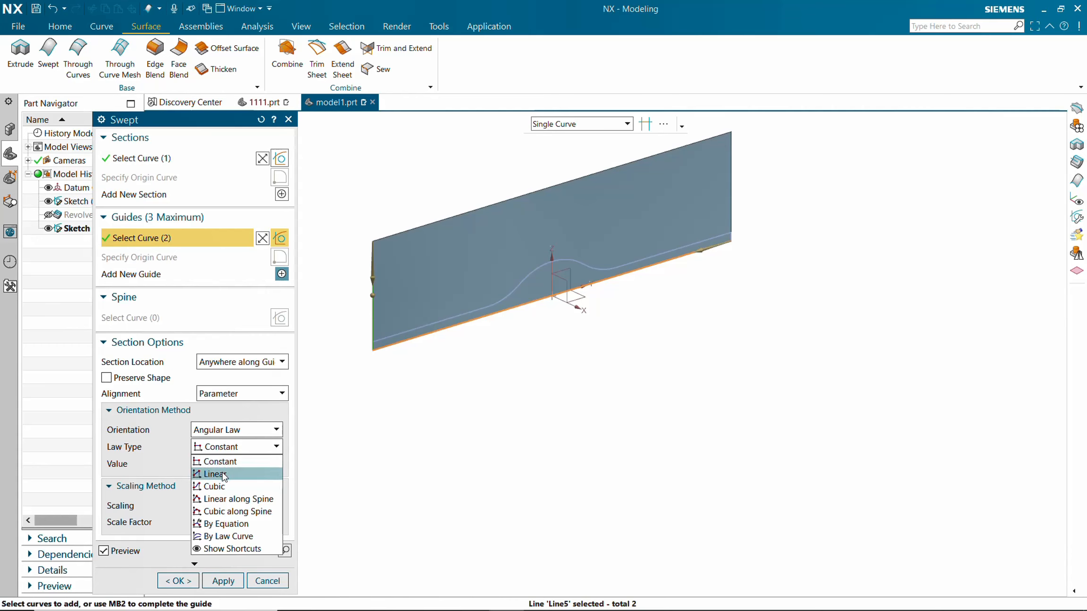
pyautogui.click(224, 468)
pyautogui.click(216, 465)
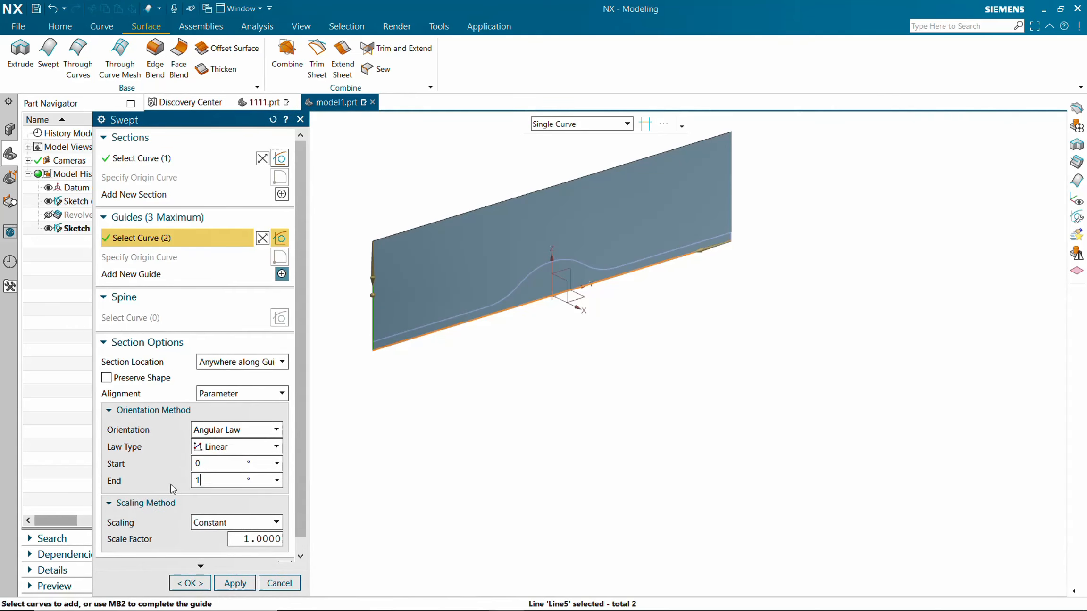
pyautogui.write('1080')
pyautogui.click(221, 463)
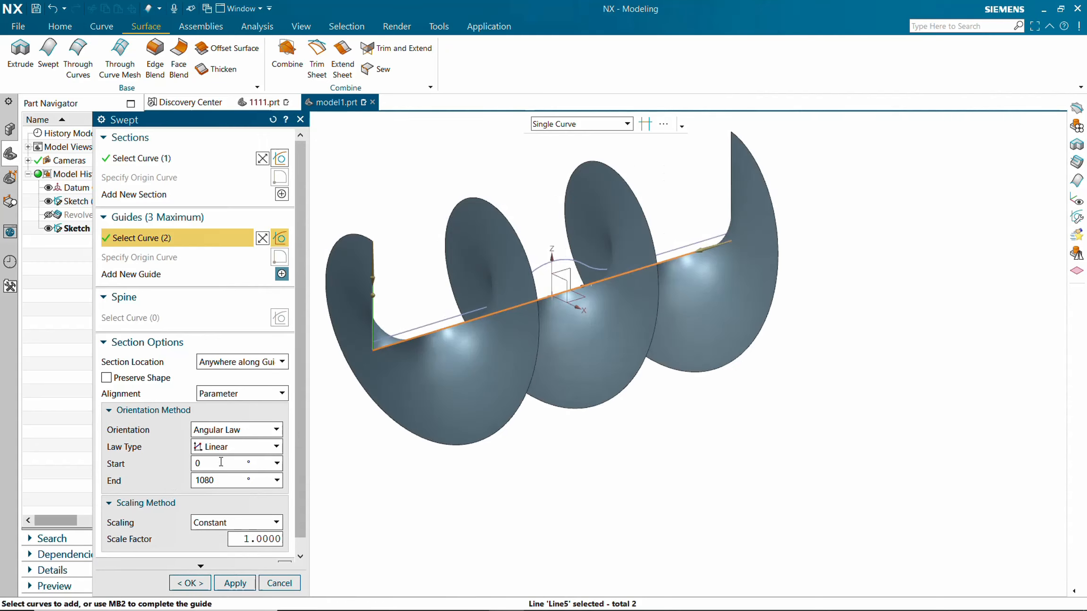
pyautogui.click(231, 584)
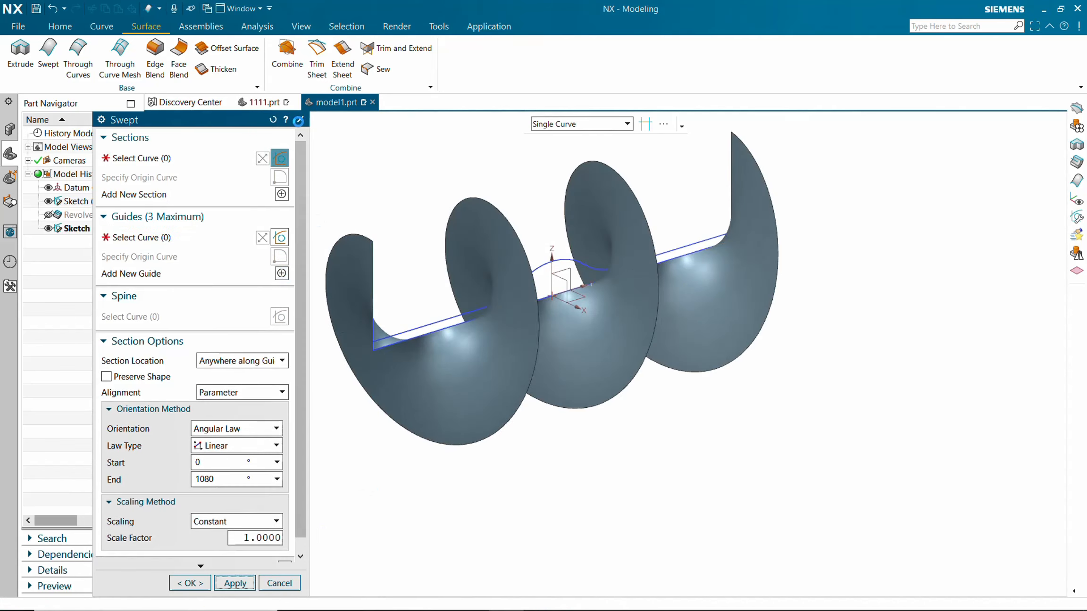
# Close the Swept dialog and show the revolved body again.
pyautogui.click(299, 120)
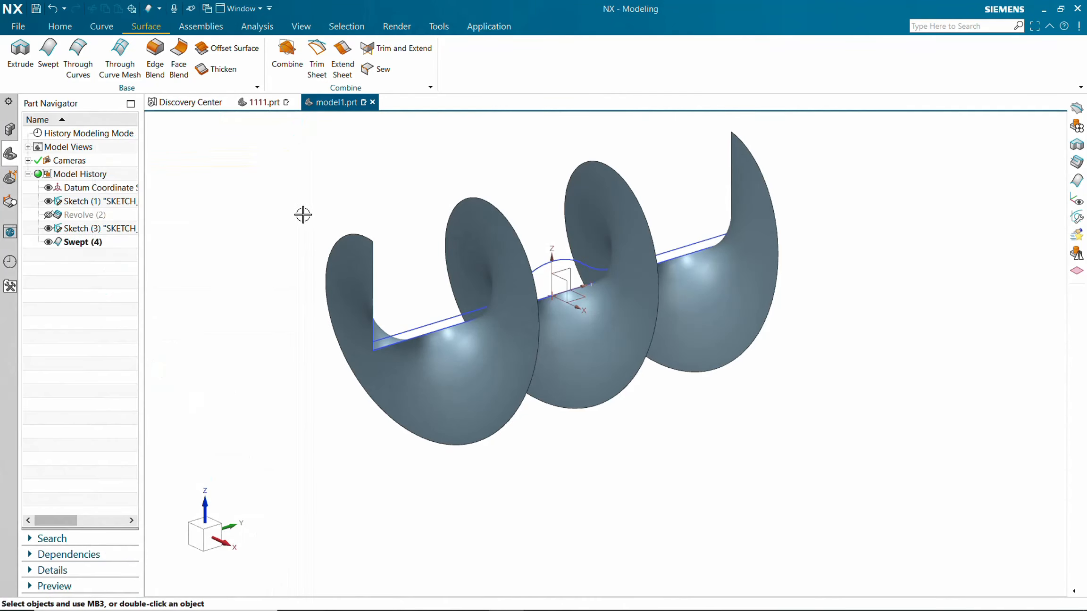
pyautogui.click(50, 215)
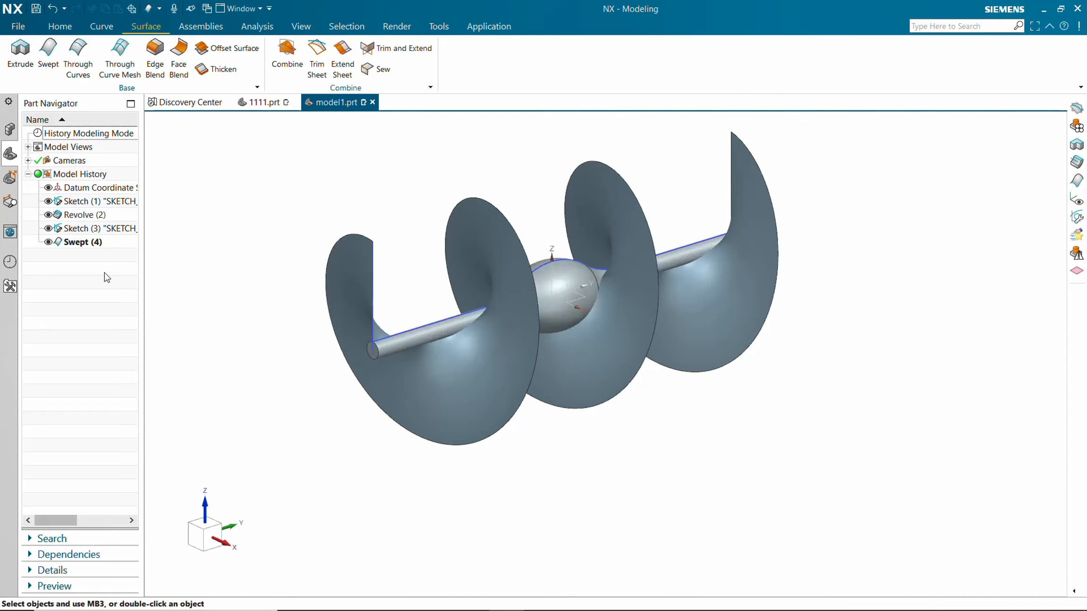
pyautogui.click(381, 382)
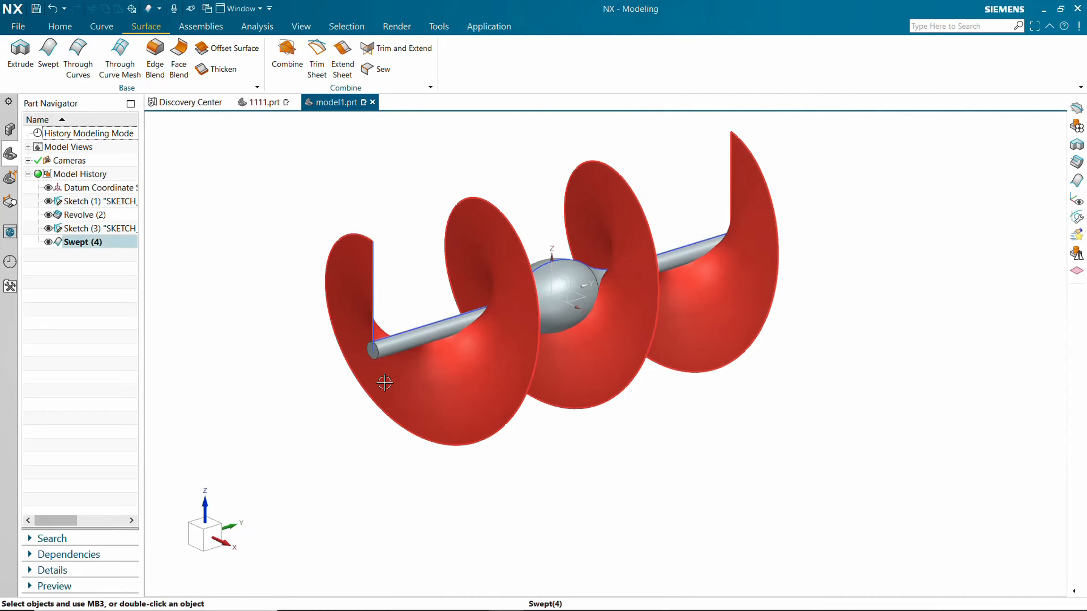
pyautogui.press('Escape')
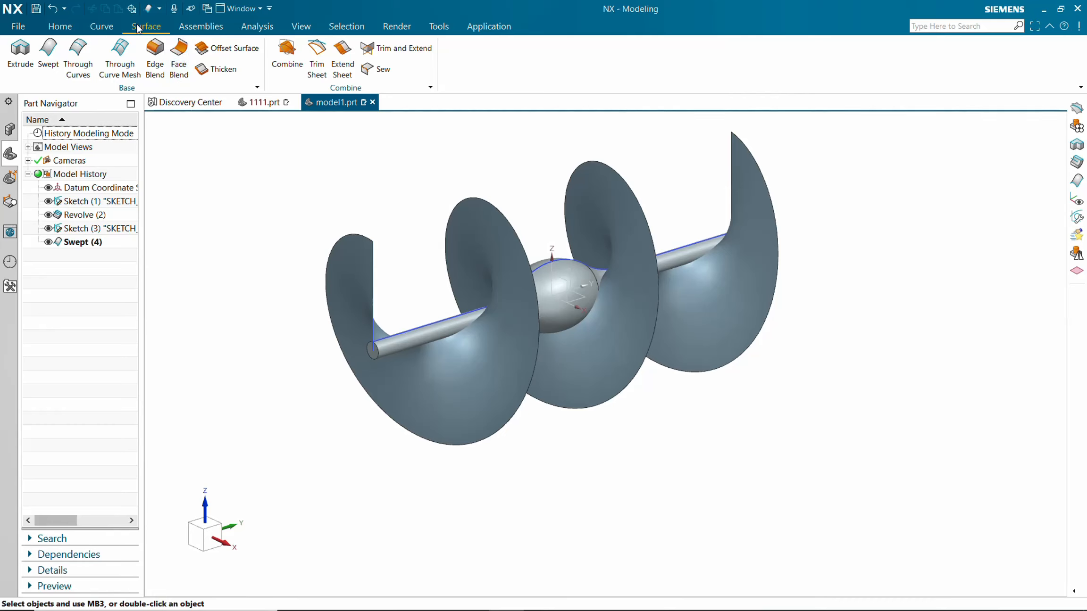
# Create an intersection curve between the twisted swept surface and the faces of the revolved body.
pyautogui.click(94, 28)
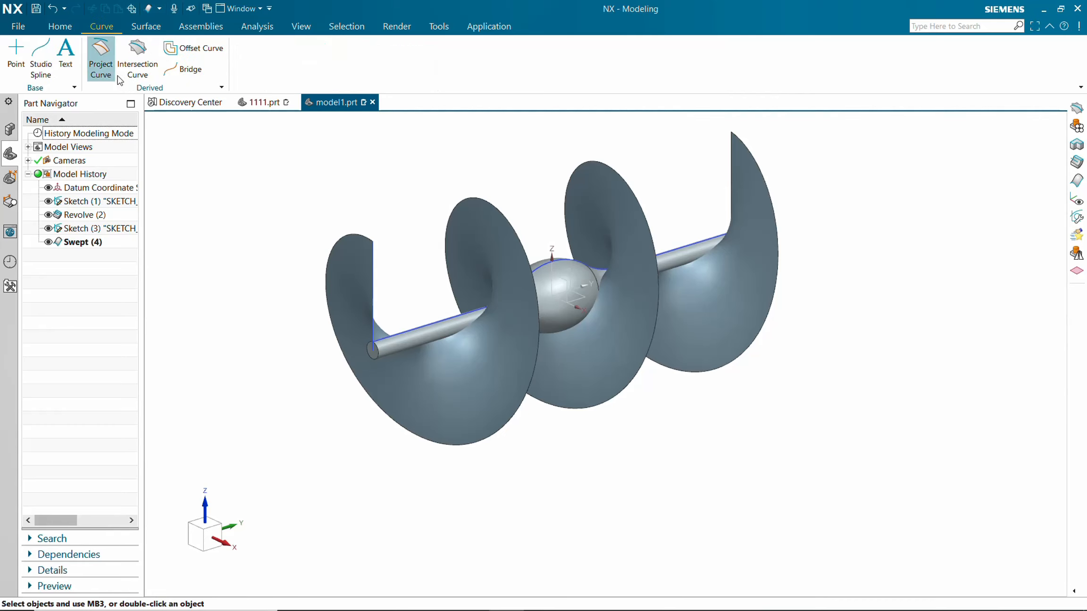
pyautogui.click(148, 57)
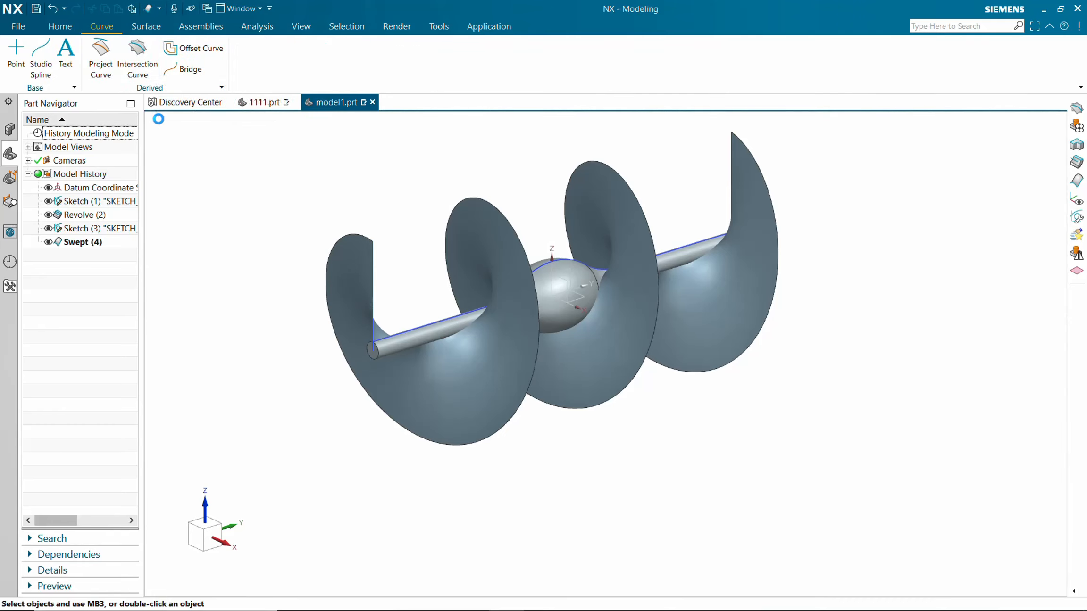
pyautogui.click(364, 263)
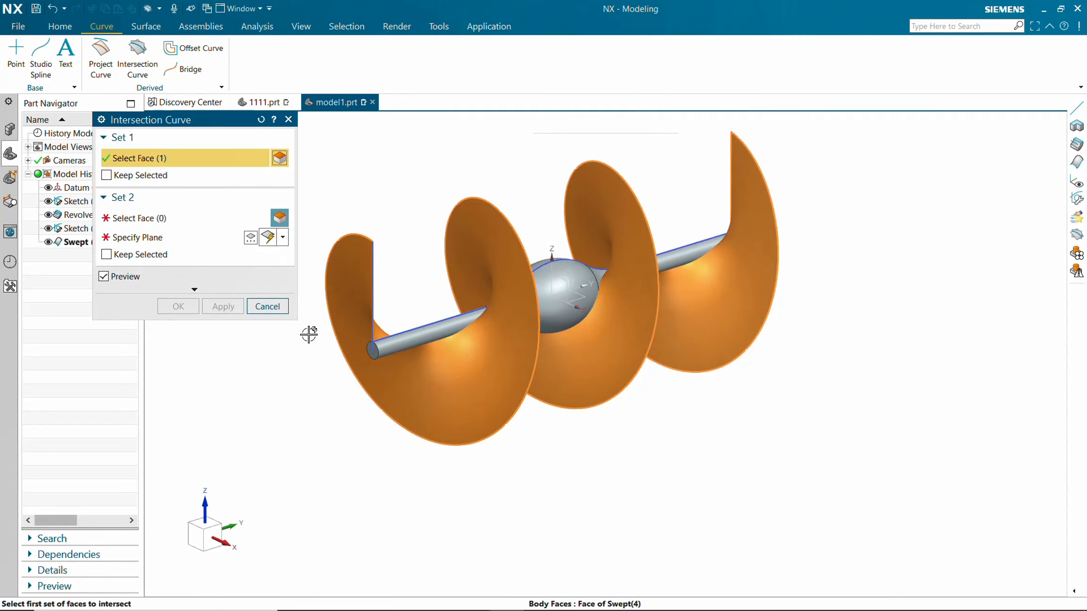
pyautogui.click(155, 219)
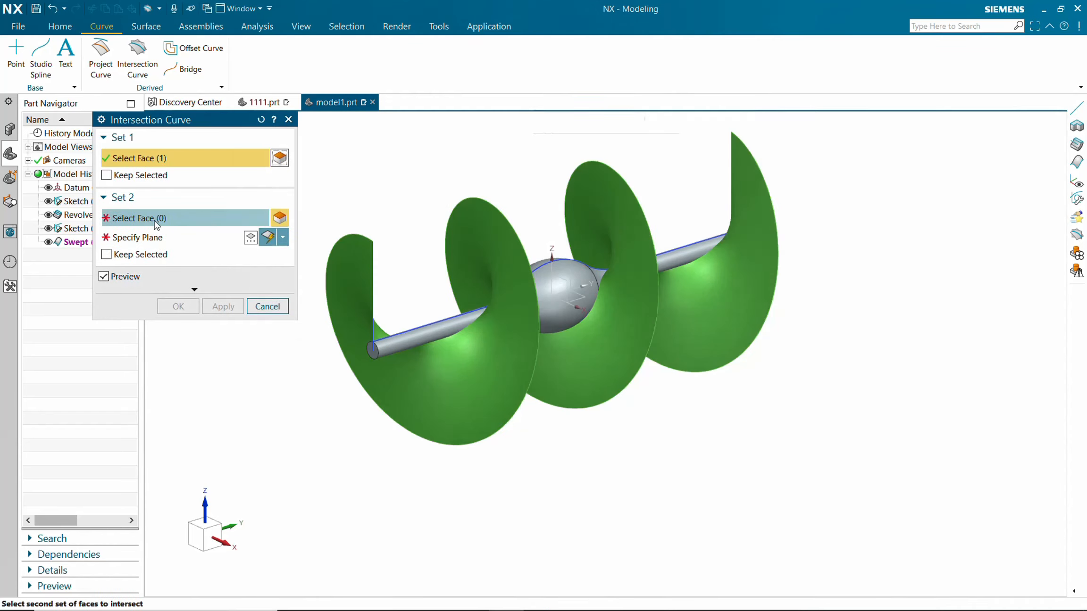
pyautogui.click(416, 329)
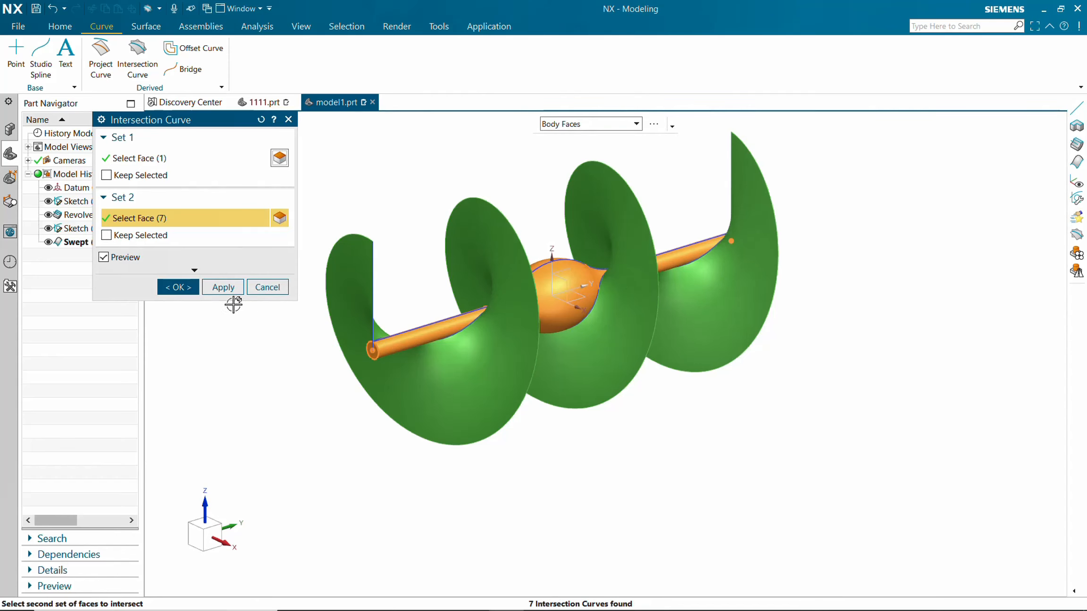
pyautogui.click(191, 289)
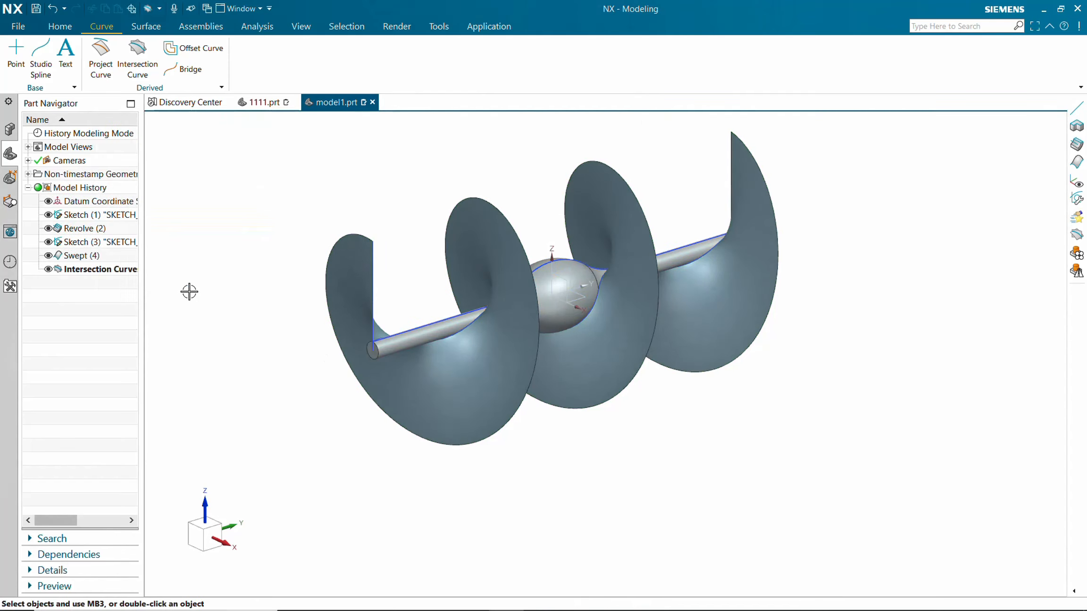
# Hide all features except the intersection curve.
pyautogui.click(49, 256)
pyautogui.click(49, 242)
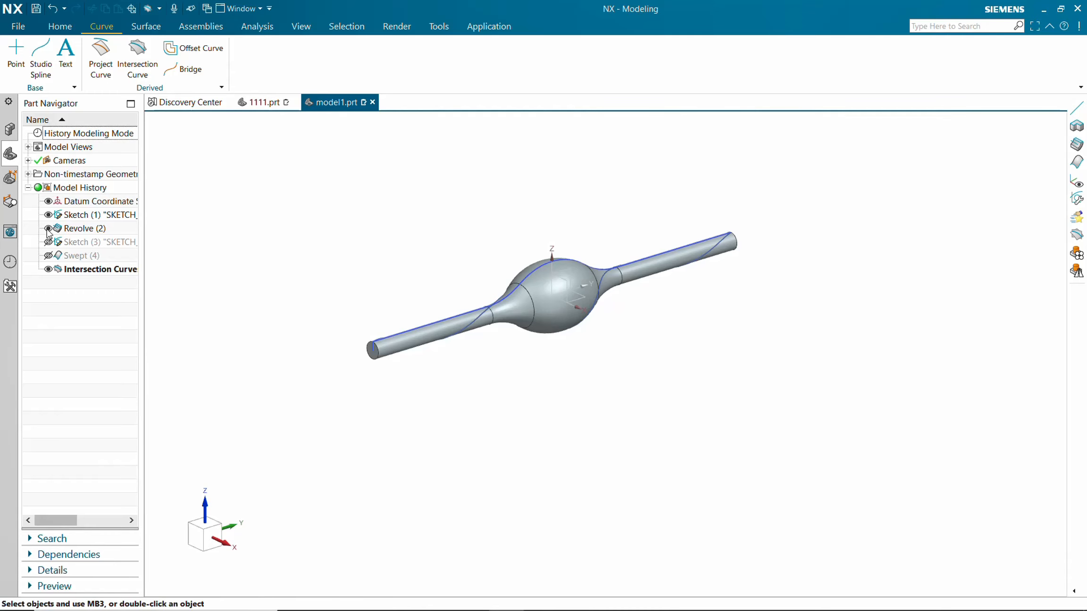
pyautogui.click(48, 229)
pyautogui.click(48, 213)
pyautogui.click(48, 201)
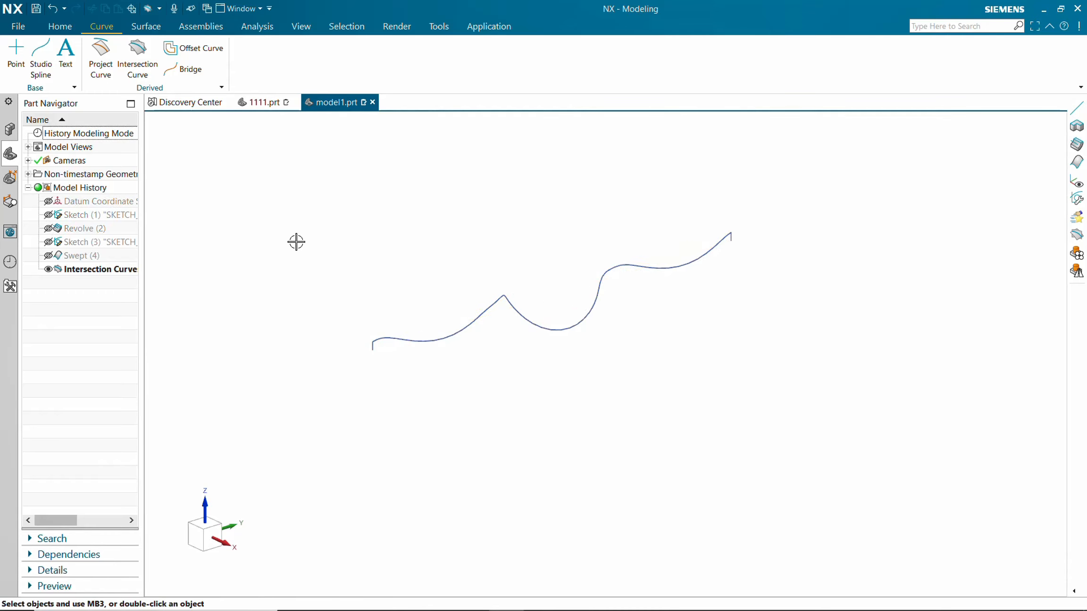
pyautogui.moveTo(295, 243)
pyautogui.mouseDown(button='middle')
pyautogui.moveTo(327, 230)
pyautogui.moveTo(324, 249)
pyautogui.moveTo(286, 247)
pyautogui.mouseUp(button='middle')
pyautogui.scroll(-2, 342, 371)
pyautogui.scroll(5, 345, 373)
pyautogui.scroll(3, 346, 372)
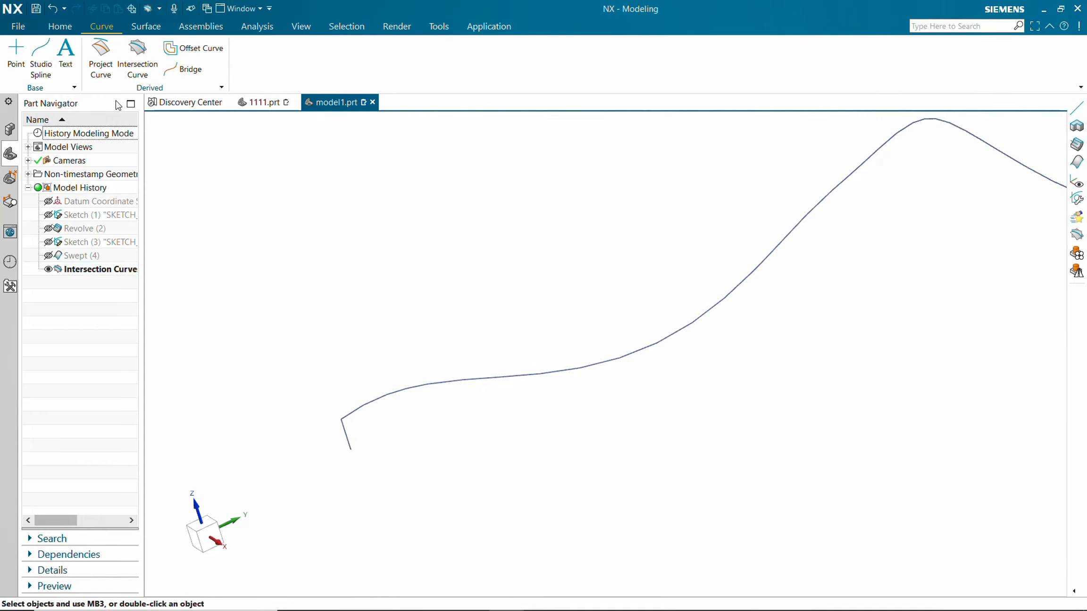
# Create a datum plane normal to the intersection curve at its end point using the Curves and Points method.
pyautogui.click(50, 27)
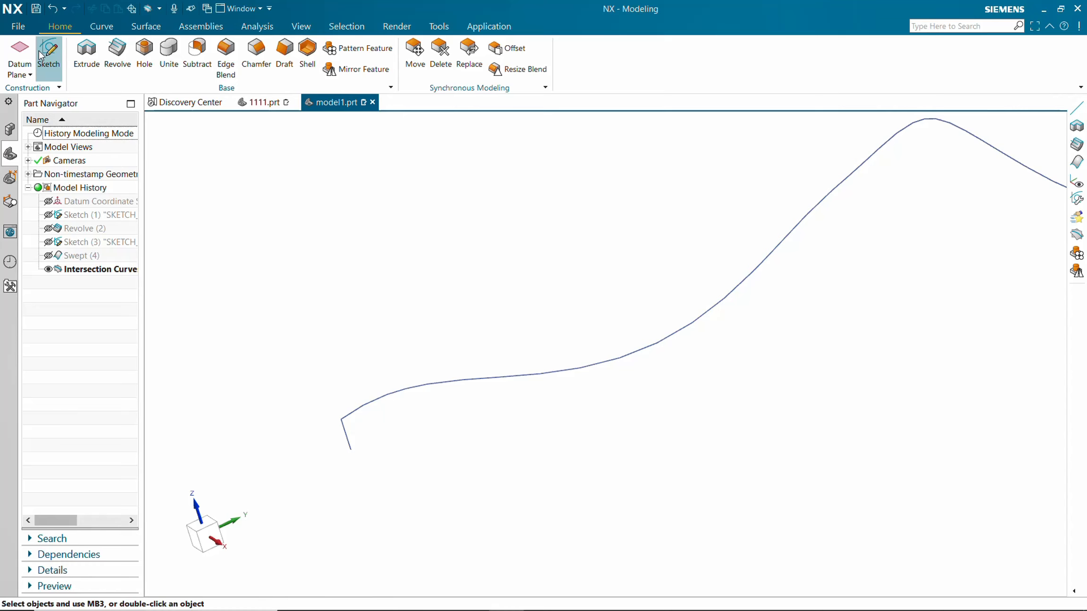
pyautogui.click(29, 75)
pyautogui.click(28, 91)
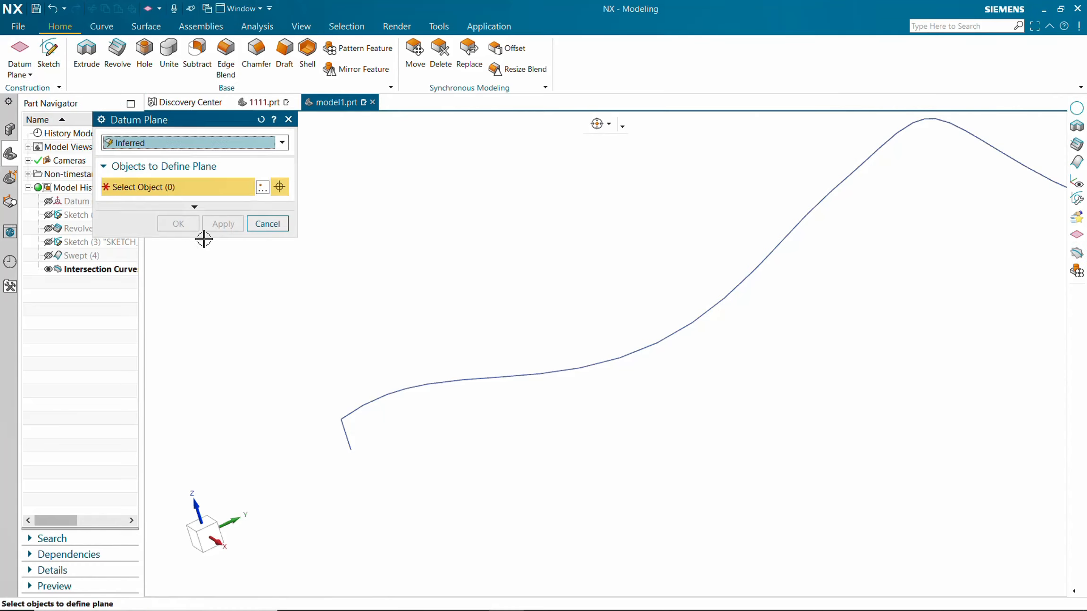
pyautogui.click(282, 143)
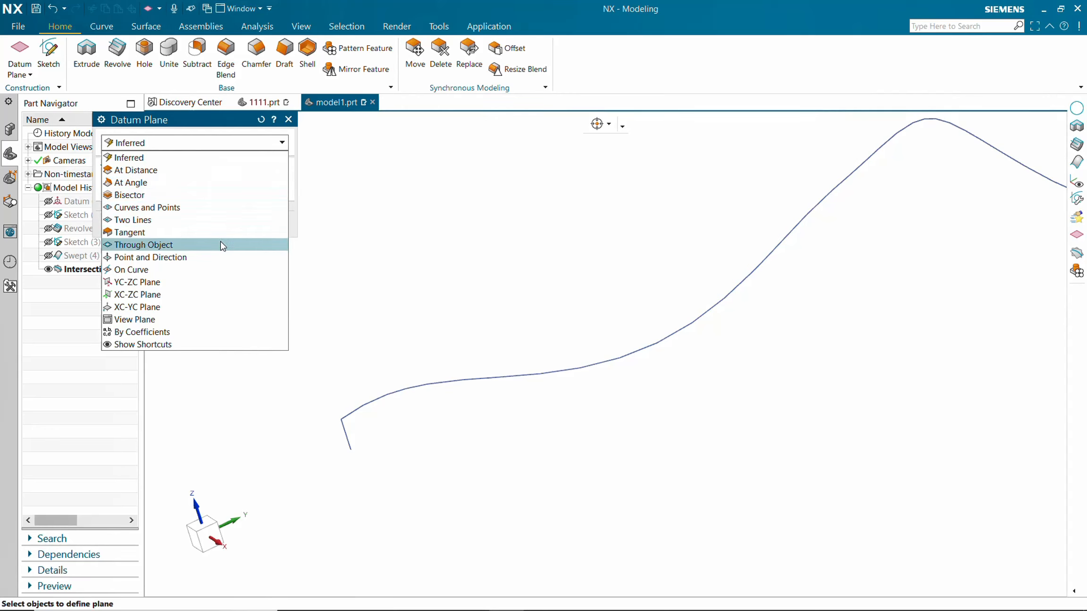
pyautogui.click(232, 208)
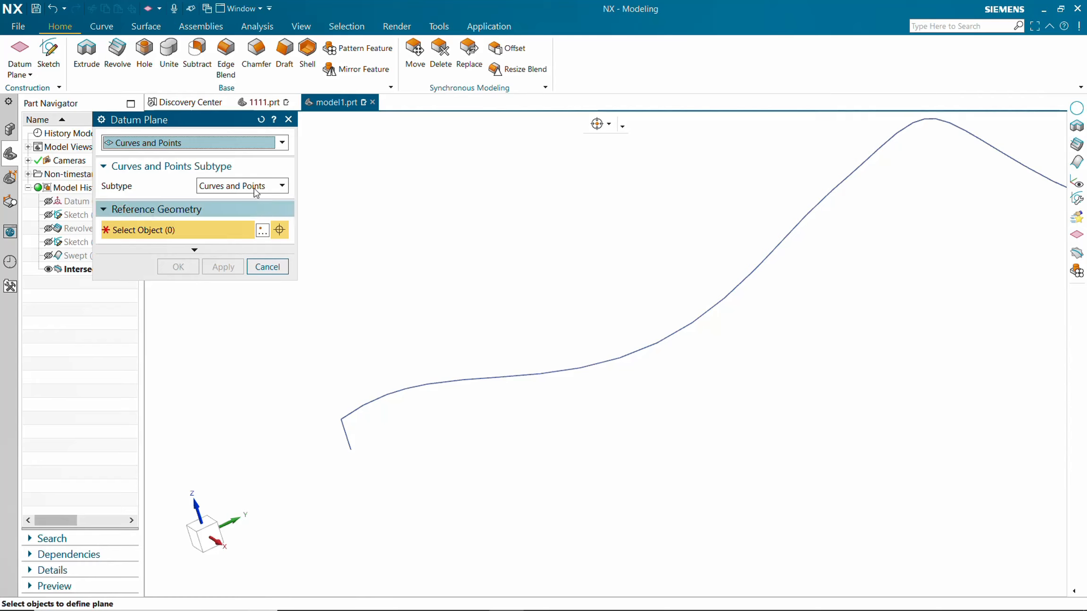
pyautogui.scroll(3, 385, 394)
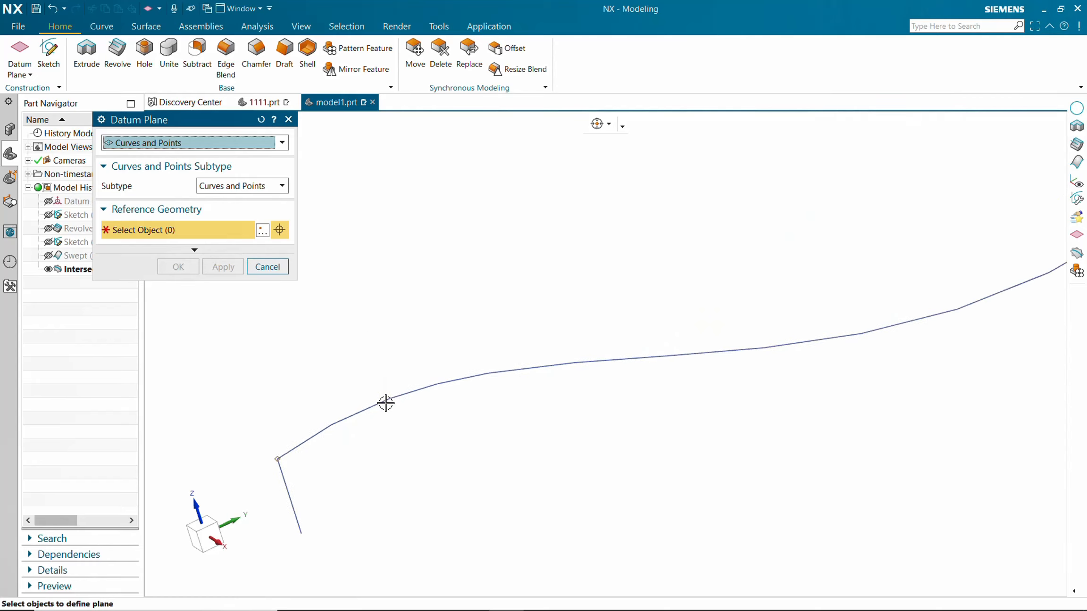
pyautogui.click(267, 187)
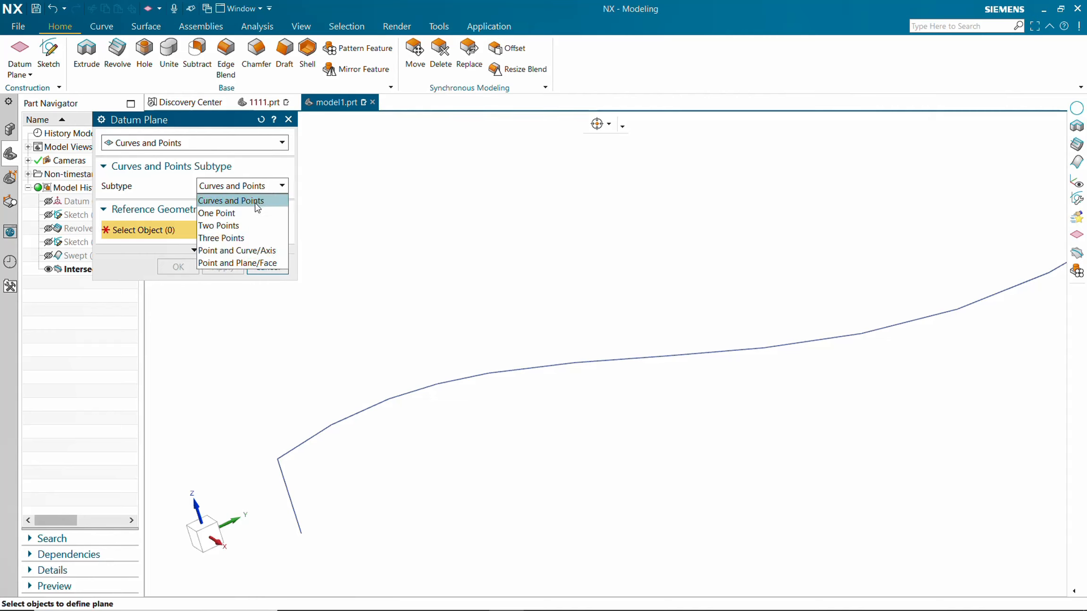
pyautogui.click(255, 202)
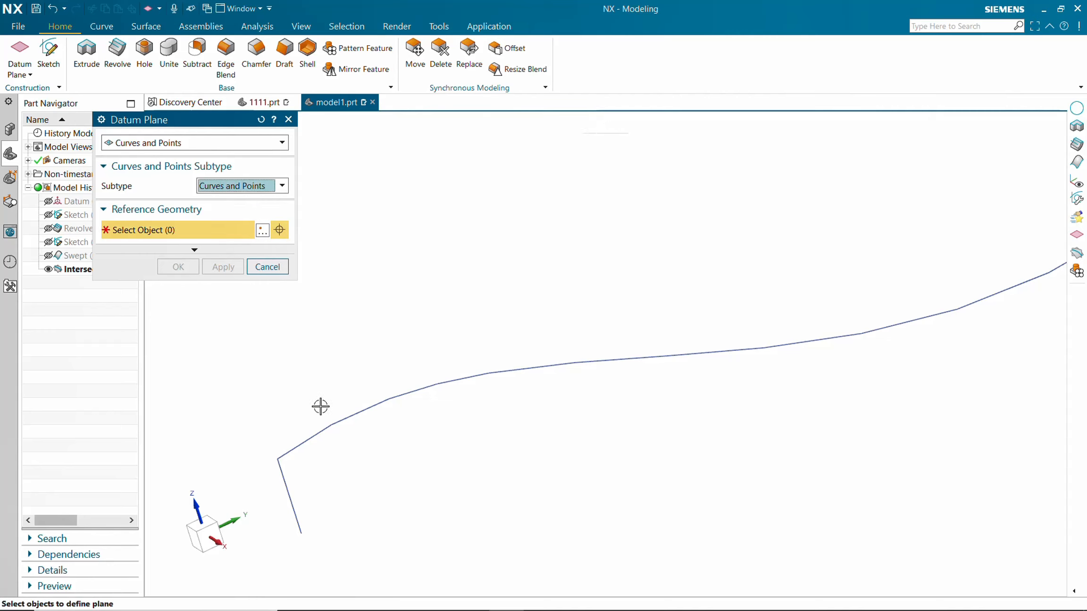
pyautogui.click(283, 460)
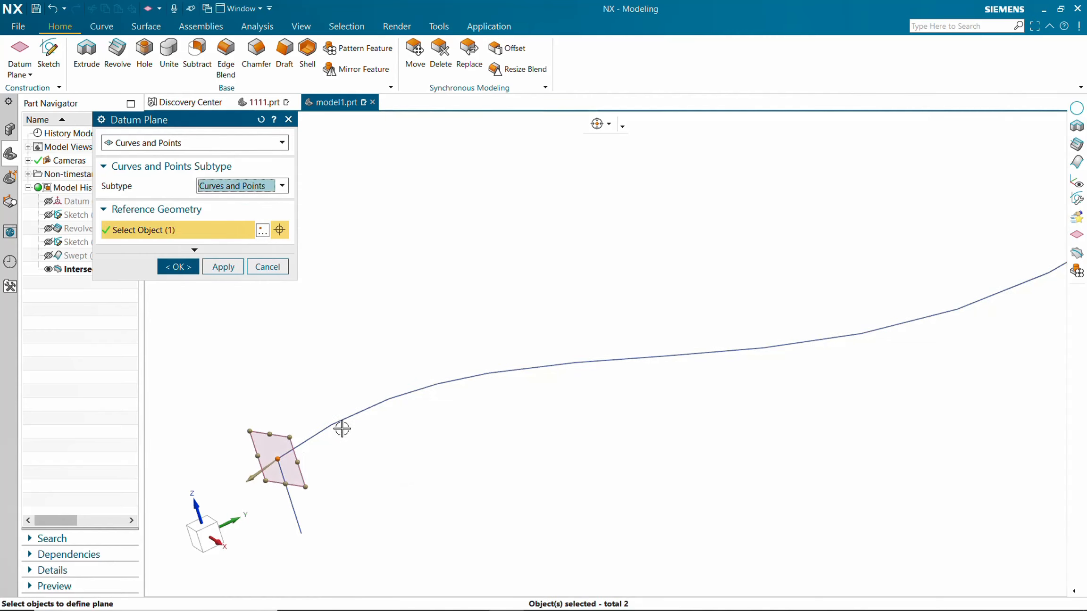
pyautogui.click(340, 423)
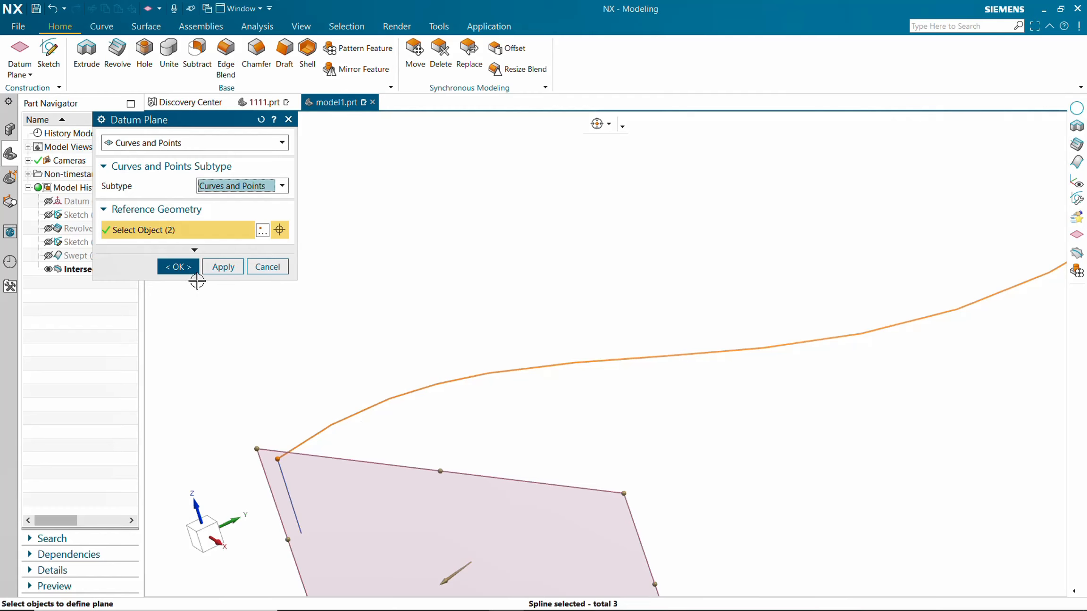
pyautogui.click(191, 268)
# Start a new sketch on the datum plane at the curve's end.
pyautogui.scroll(-2, 412, 365)
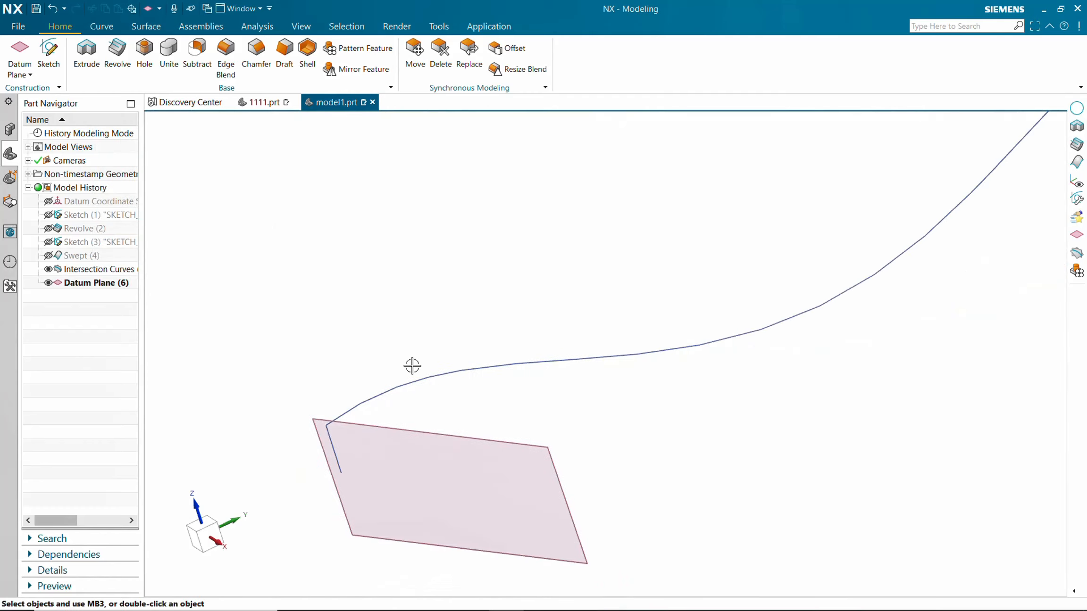
pyautogui.moveTo(412, 365); pyautogui.dragTo(488, 398, button='middle')
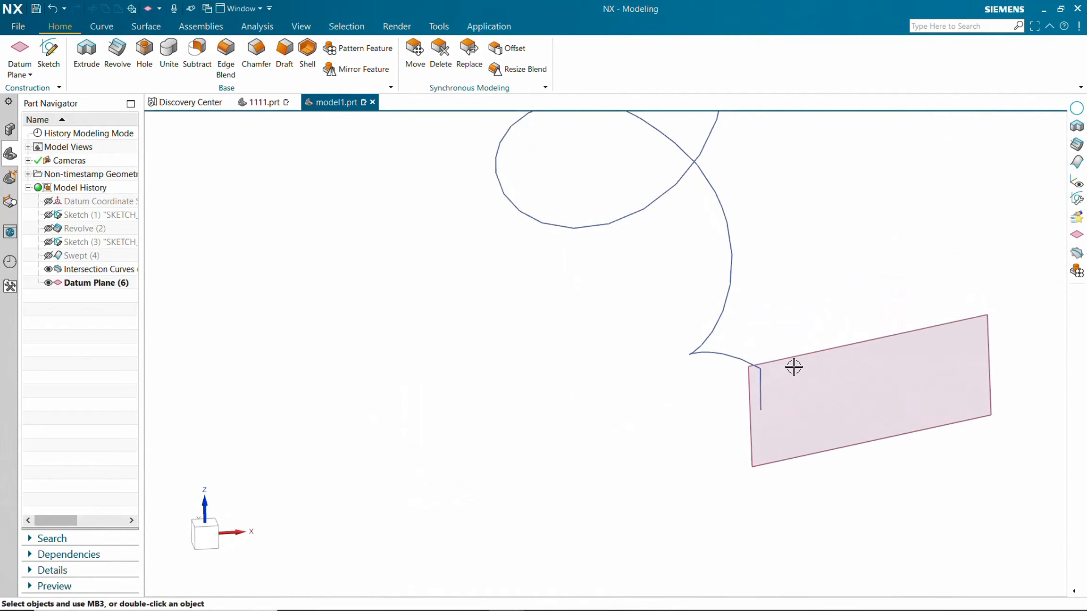
pyautogui.scroll(5, 743, 376)
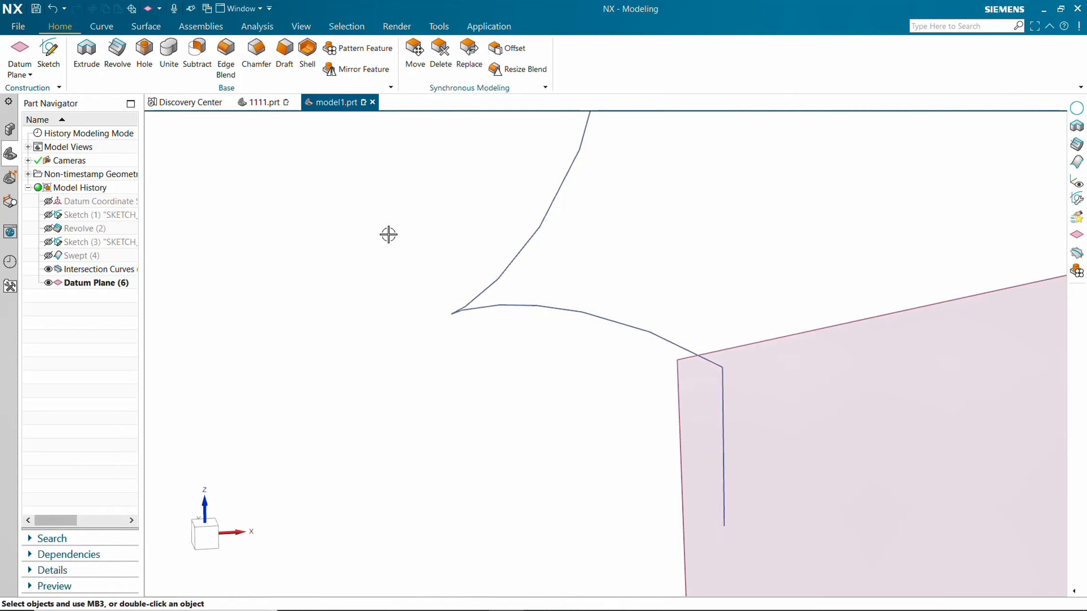
pyautogui.click(101, 28)
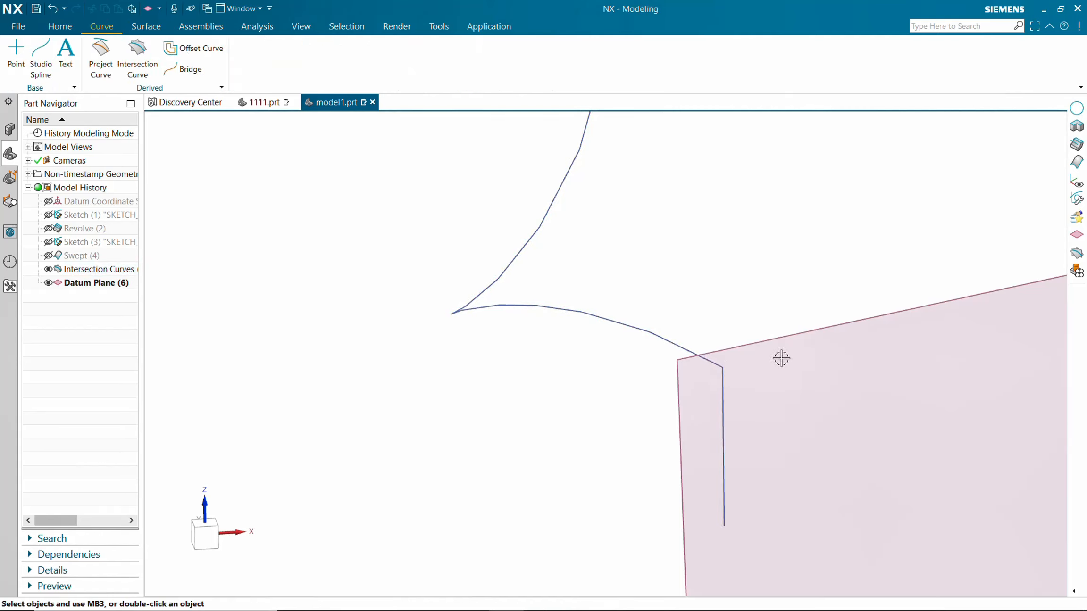
pyautogui.click(61, 26)
pyautogui.click(83, 47)
pyautogui.click(790, 336)
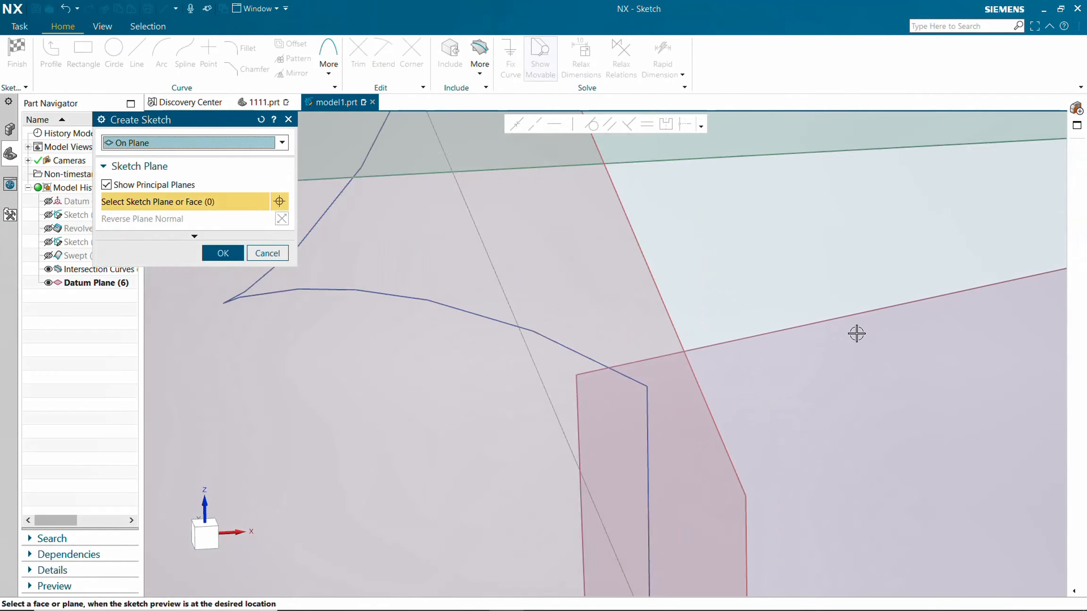
pyautogui.scroll(-10, 857, 334)
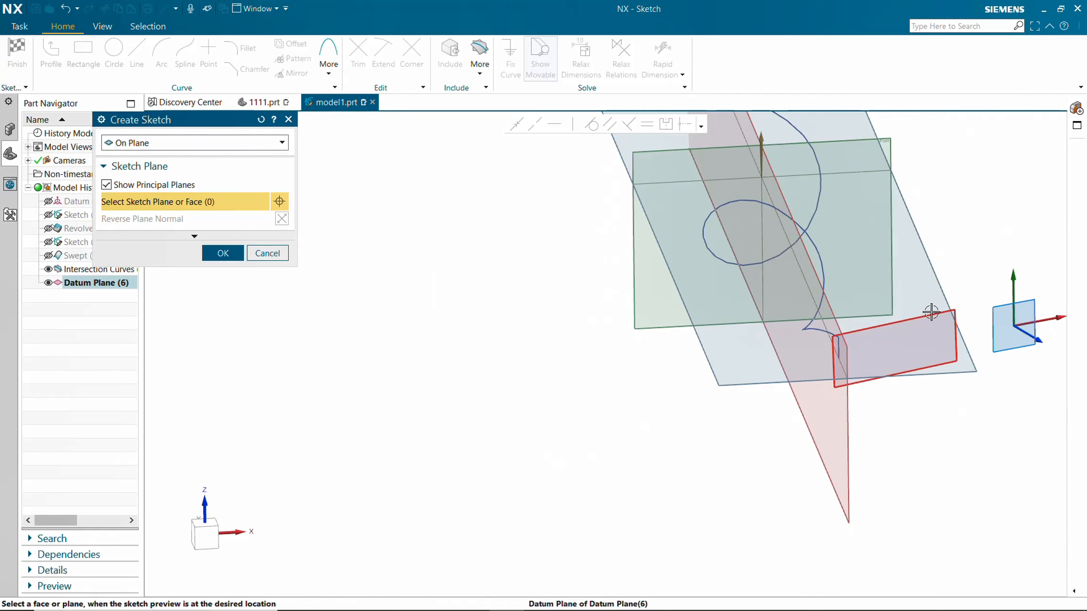
pyautogui.click(931, 313)
pyautogui.click(227, 258)
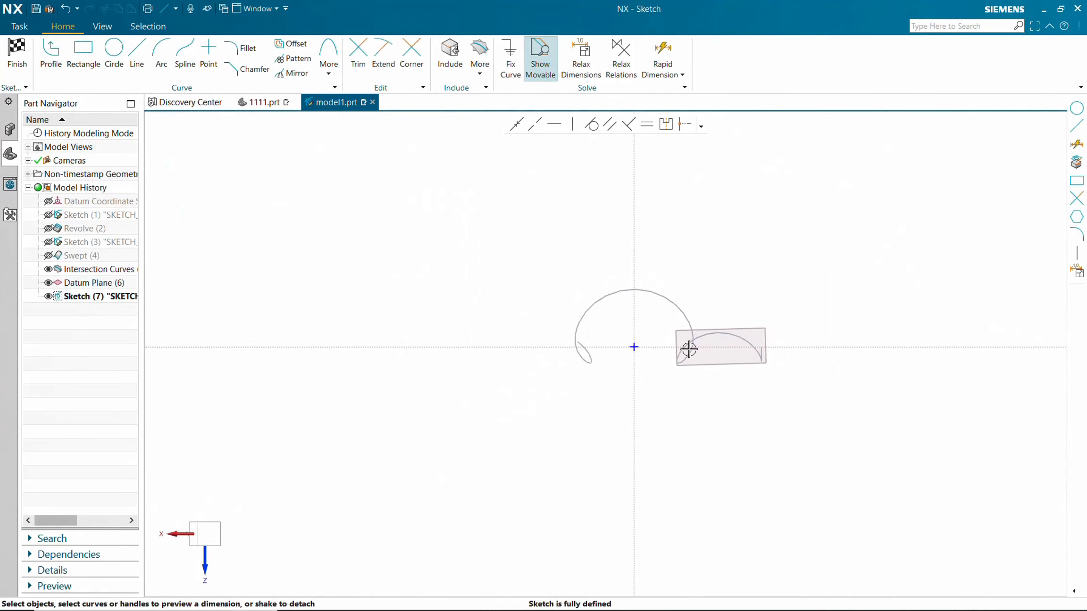
# Sketch a small circle on the datum plane near the end of the intersection curve.
pyautogui.moveTo(683, 340)
pyautogui.mouseDown(button='middle')
pyautogui.moveTo(798, 422)
pyautogui.moveTo(805, 497)
pyautogui.mouseUp(button='middle')
pyautogui.scroll(3, 805, 497)
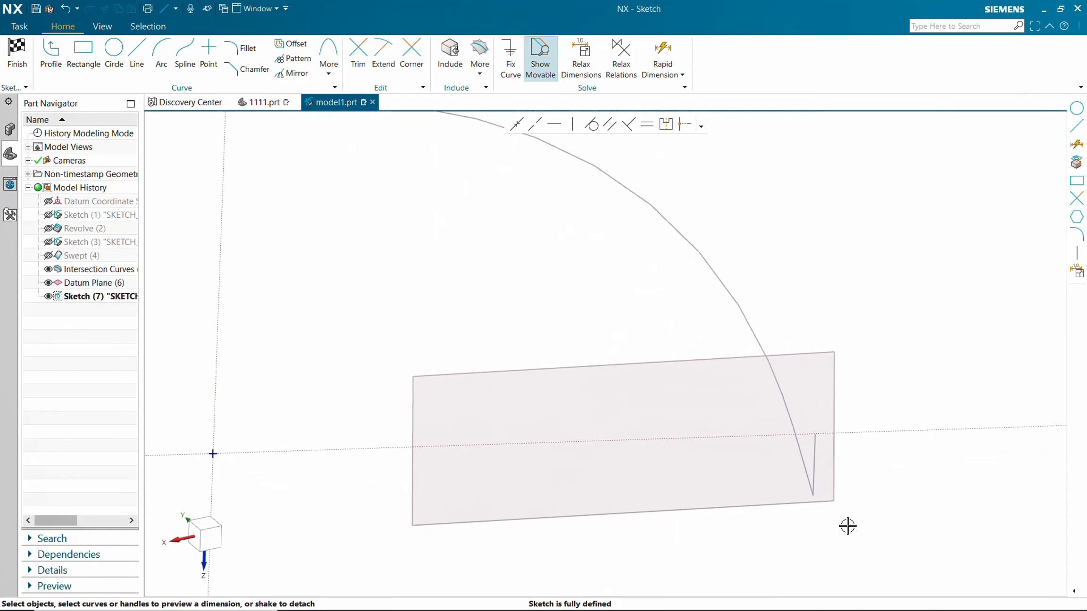
pyautogui.click(114, 49)
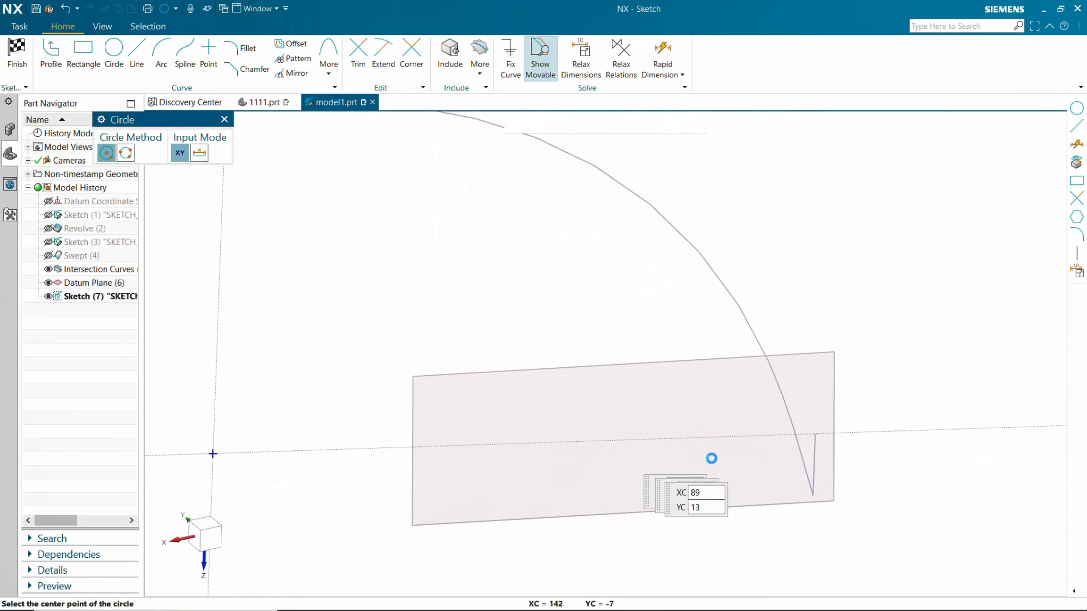
pyautogui.click(770, 489)
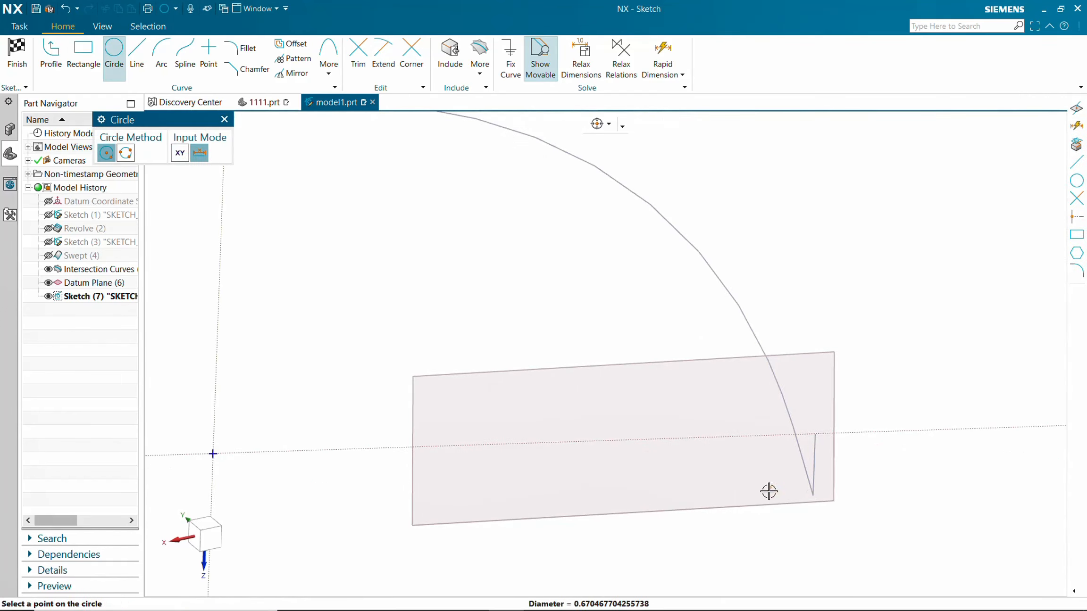
pyautogui.click(760, 502)
pyautogui.press('Escape')
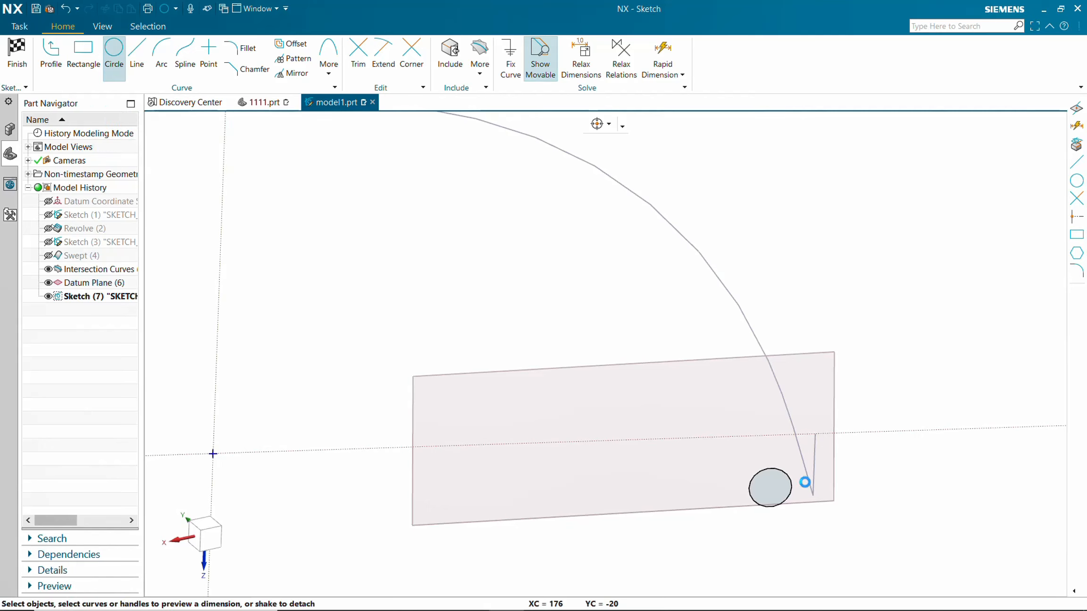
# Include the point where the intersection curve crosses the sketch plane.
pyautogui.click(480, 66)
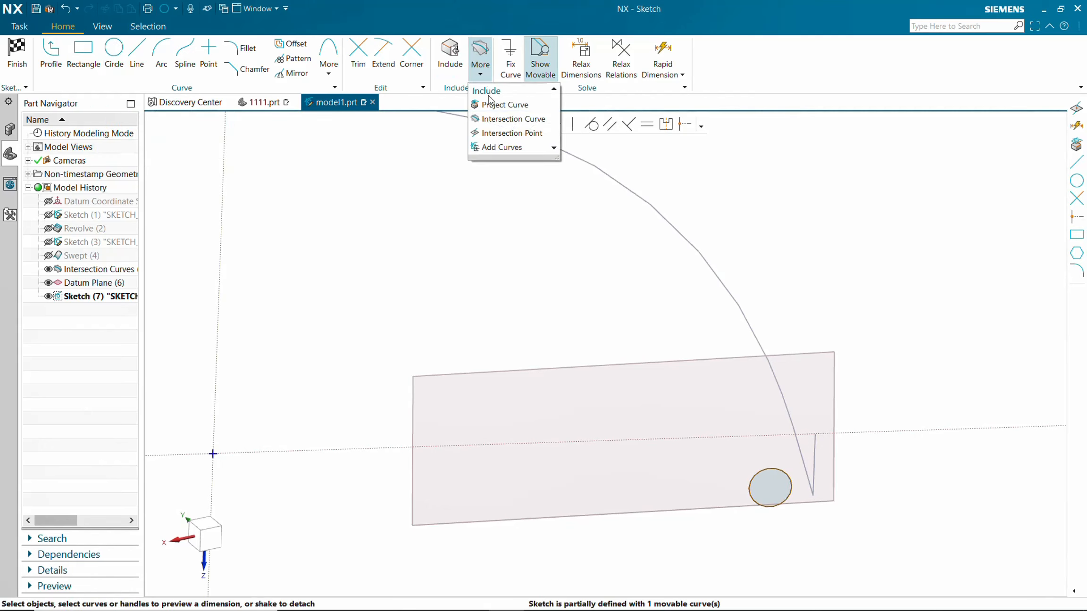
pyautogui.click(505, 133)
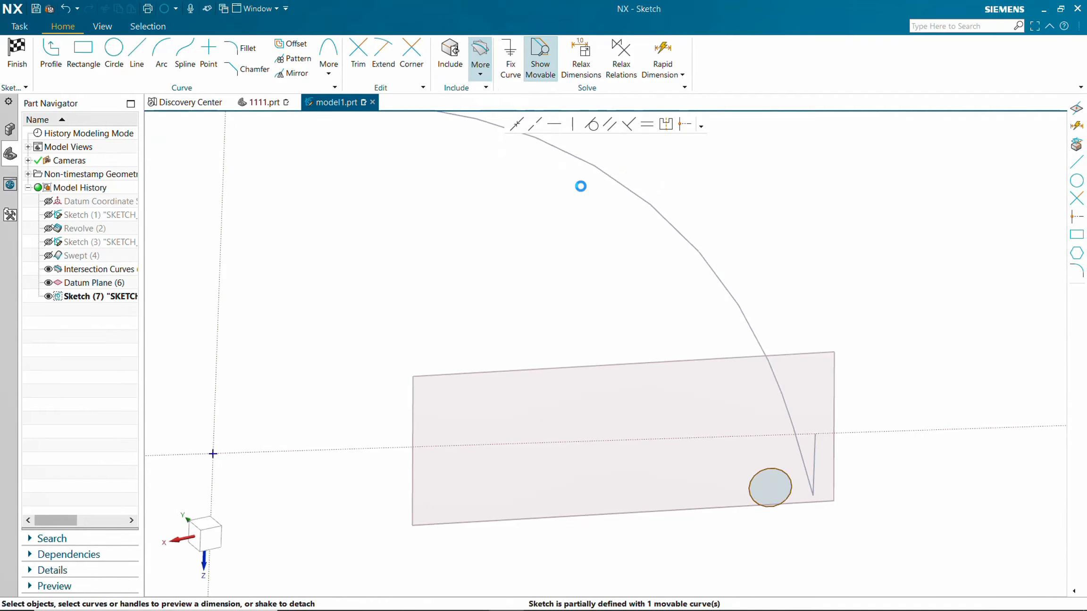
pyautogui.click(799, 465)
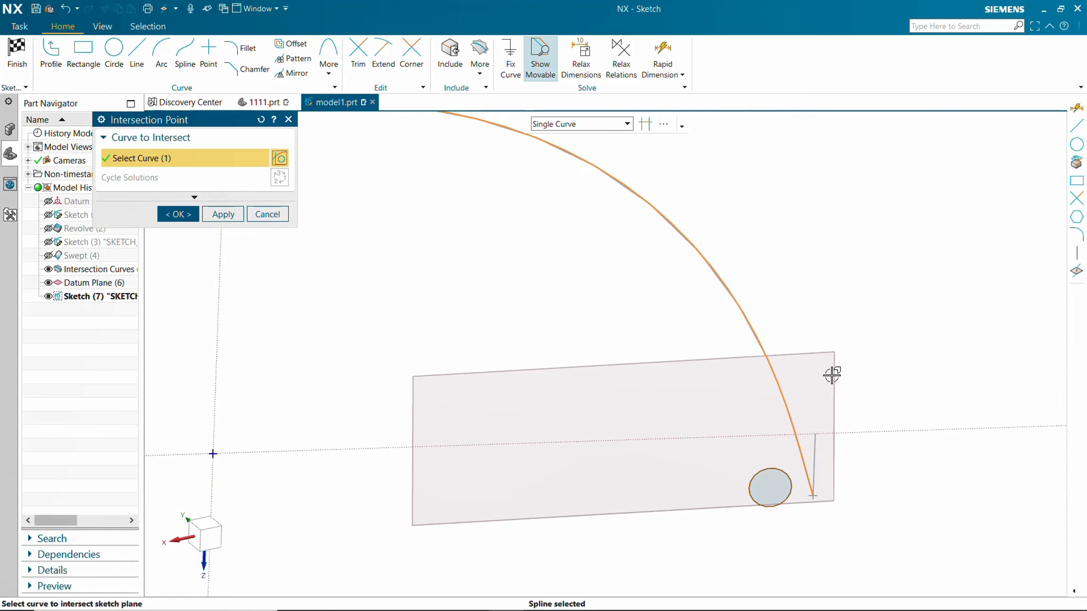
pyautogui.click(176, 214)
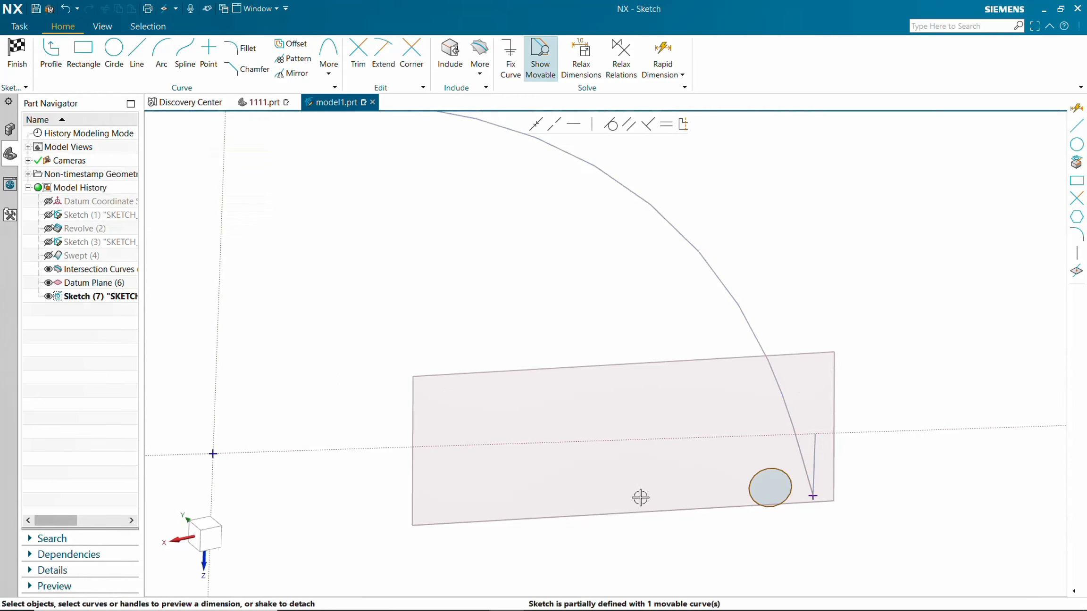
# Move the circle's center onto the included intersection point and finish the sketch.
pyautogui.scroll(3, 787, 496)
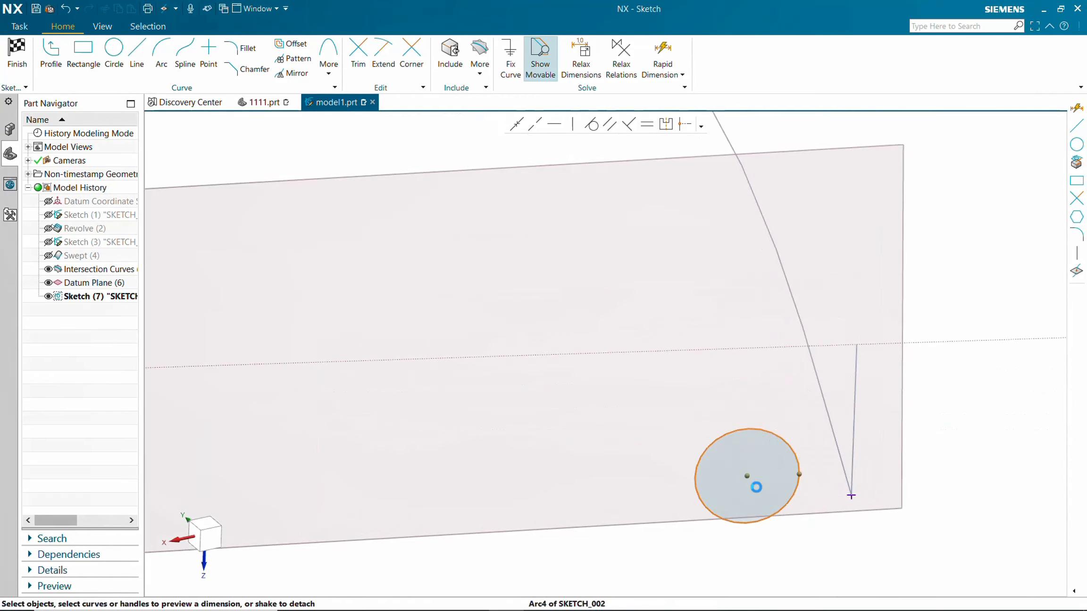
pyautogui.click(749, 478)
pyautogui.moveTo(748, 477); pyautogui.dragTo(852, 495)
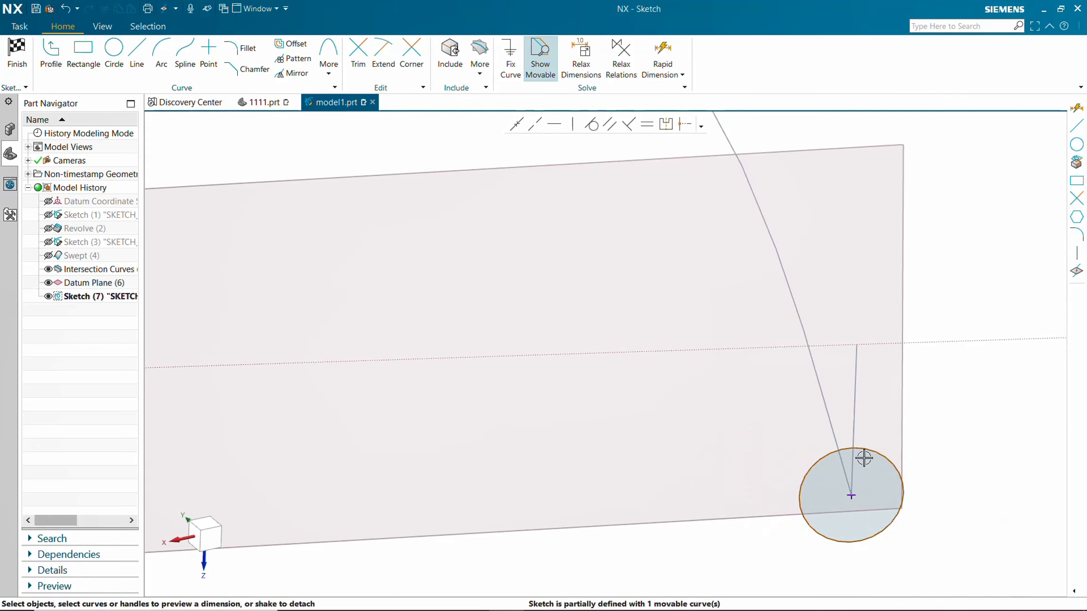
pyautogui.scroll(-4, 861, 454)
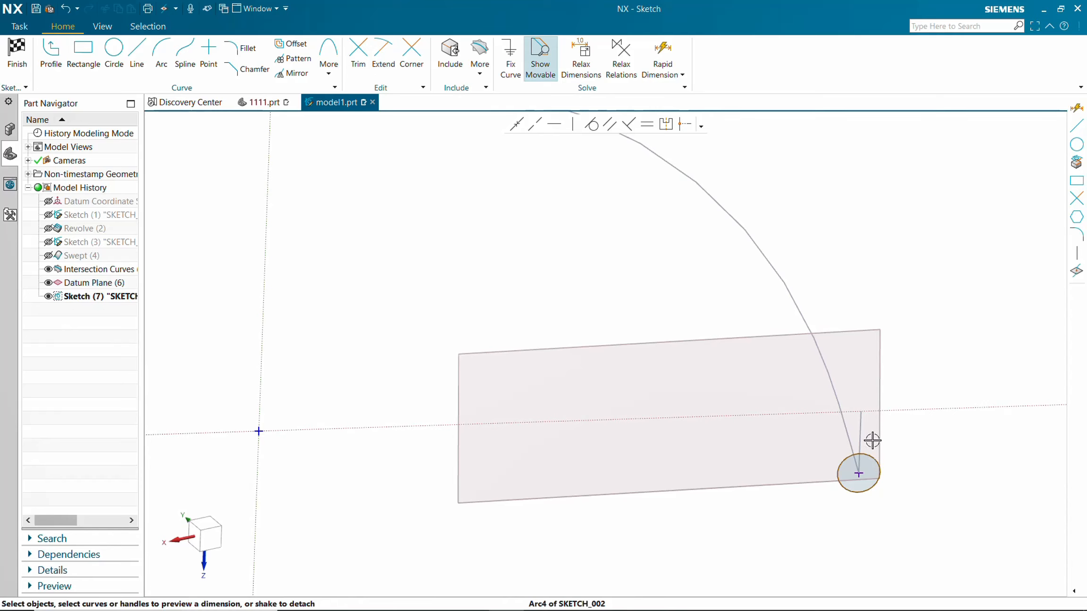
pyautogui.scroll(3, 835, 373)
pyautogui.scroll(-3, 835, 372)
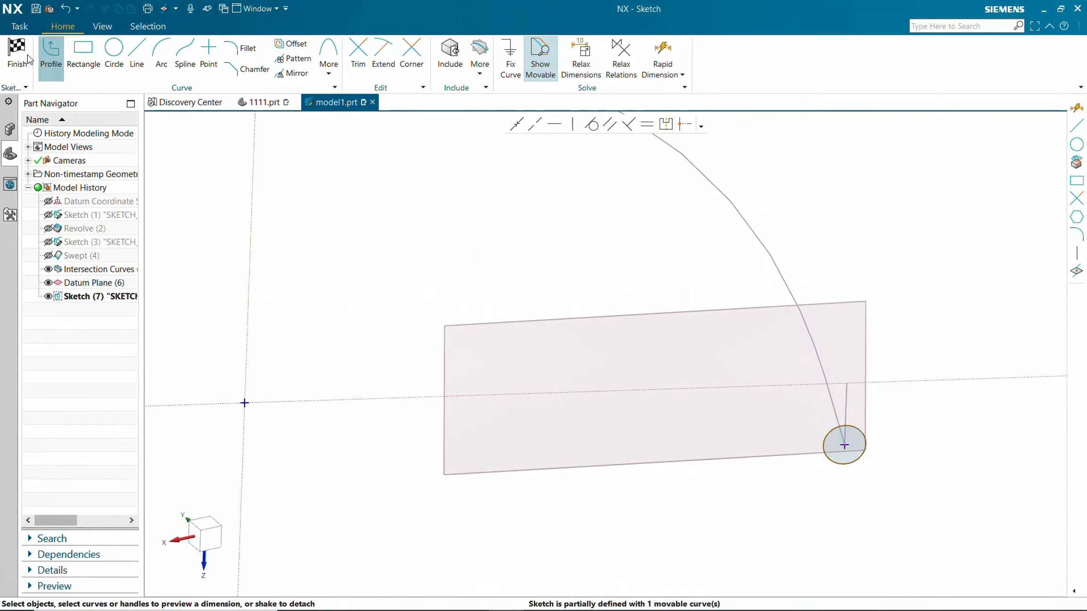
pyautogui.moveTo(388, 191)
pyautogui.mouseDown(button='middle')
pyautogui.moveTo(762, 333)
pyautogui.moveTo(758, 364)
pyautogui.moveTo(706, 381)
pyautogui.mouseUp(button='middle')
pyautogui.scroll(3, 707, 381)
pyautogui.scroll(-7, 754, 381)
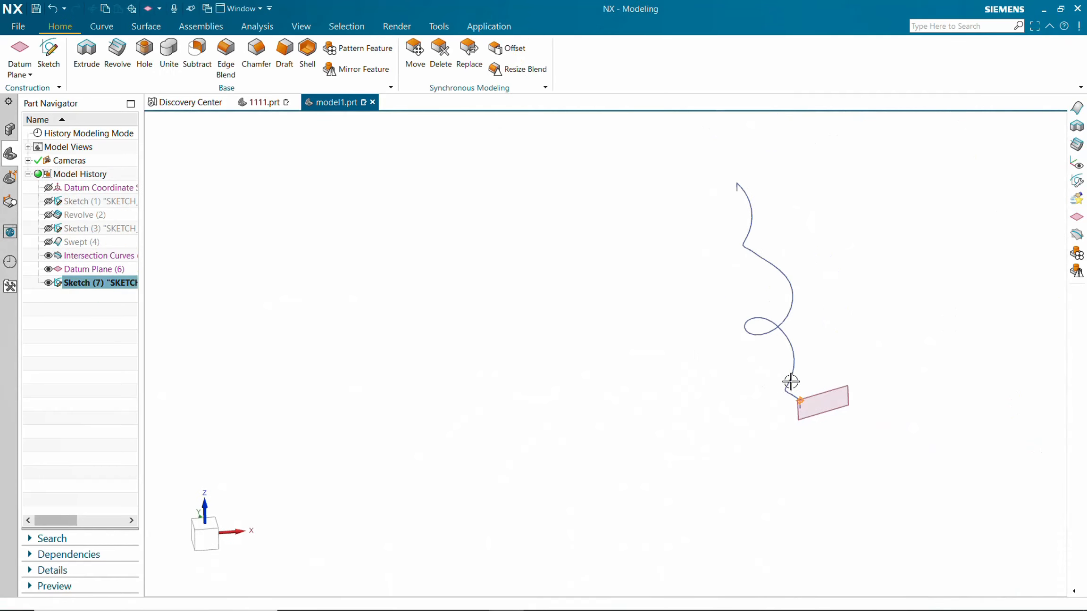
# Hide the datum plane, leaving the intersection curve and the circle sketch visible.
pyautogui.moveTo(791, 382); pyautogui.dragTo(711, 376, button='middle')
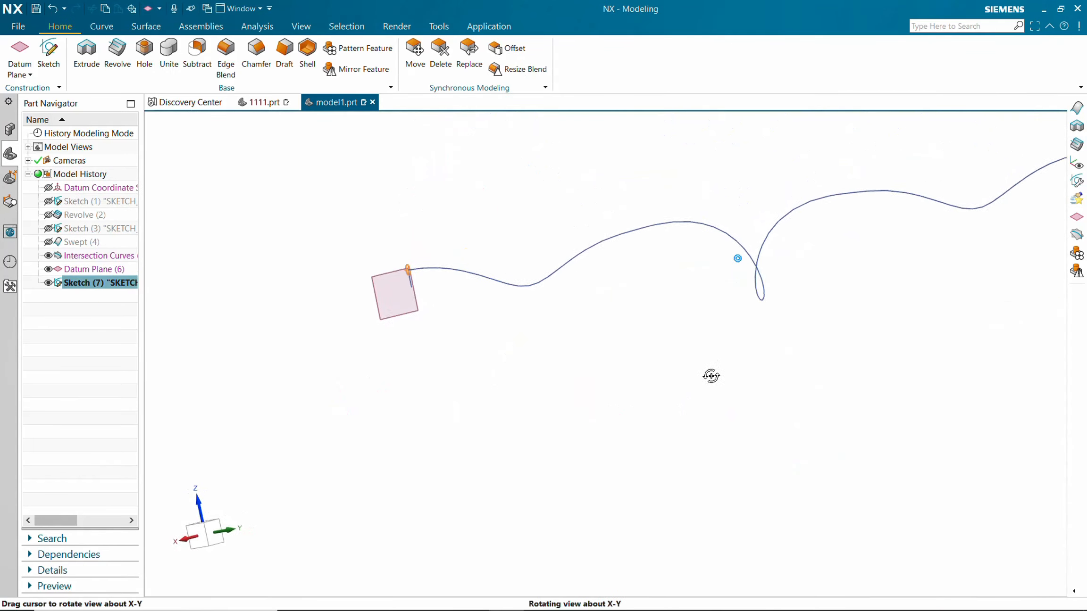
pyautogui.scroll(3, 545, 229)
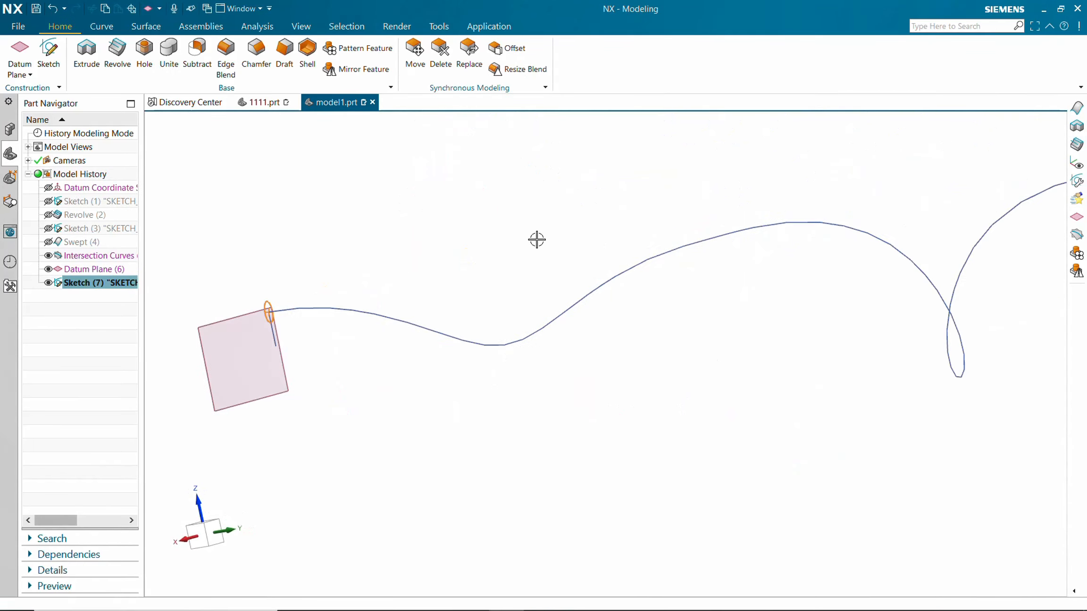
pyautogui.click(48, 270)
pyautogui.moveTo(211, 269); pyautogui.dragTo(319, 307, button='middle')
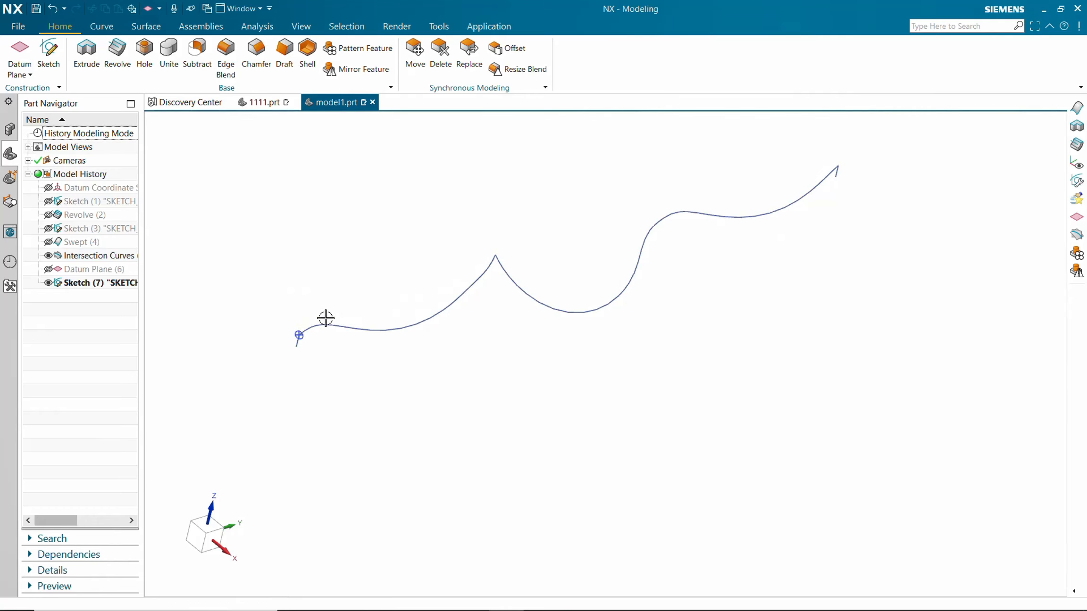
# Start a Swept surface and select the small sketch circle as the section curve.
pyautogui.click(146, 26)
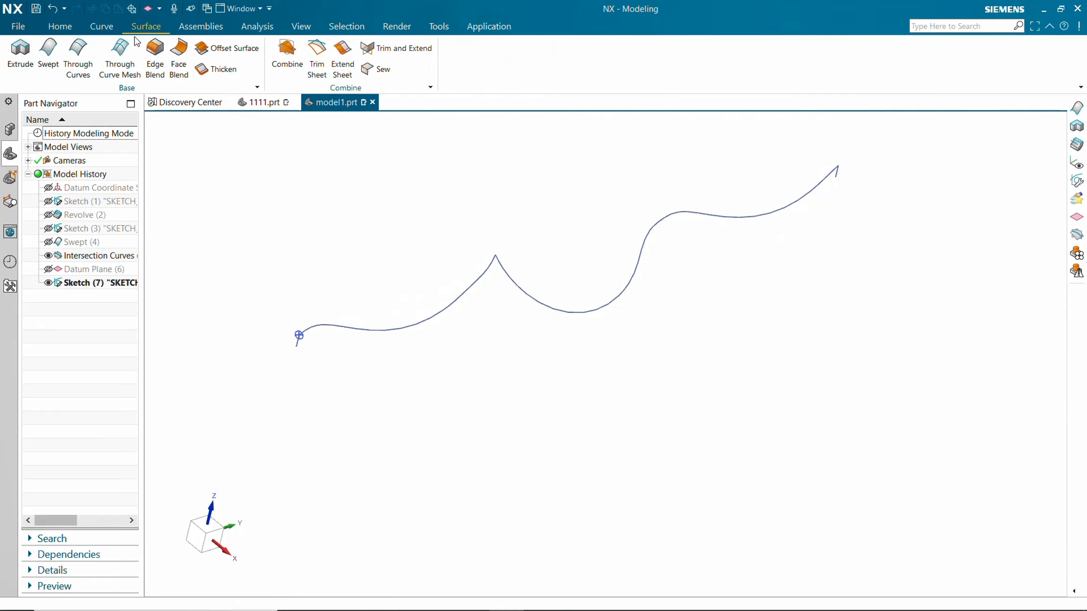
pyautogui.click(54, 47)
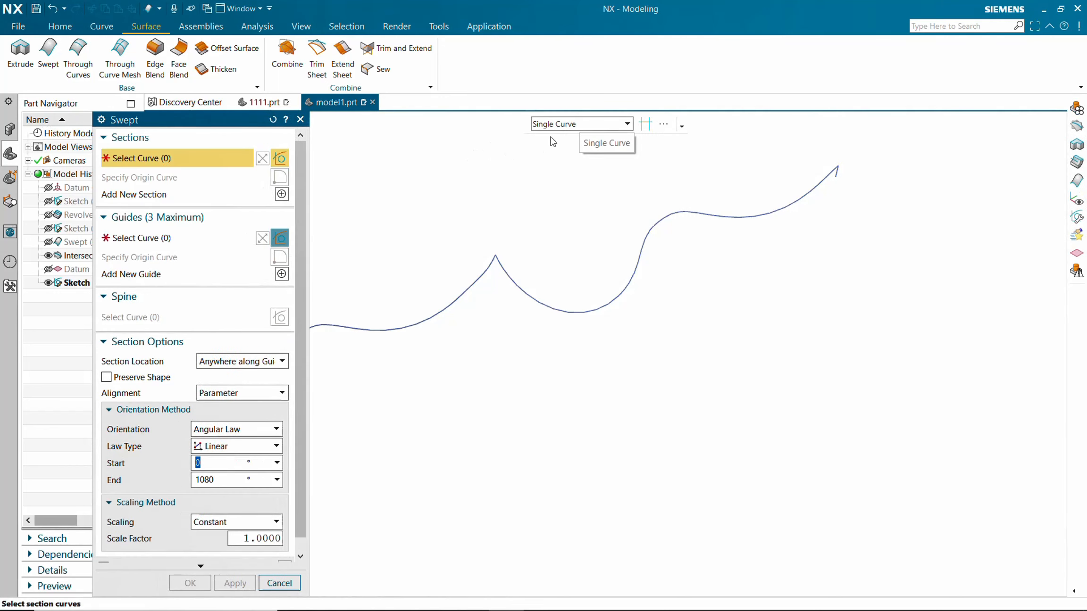
pyautogui.scroll(2, 486, 232)
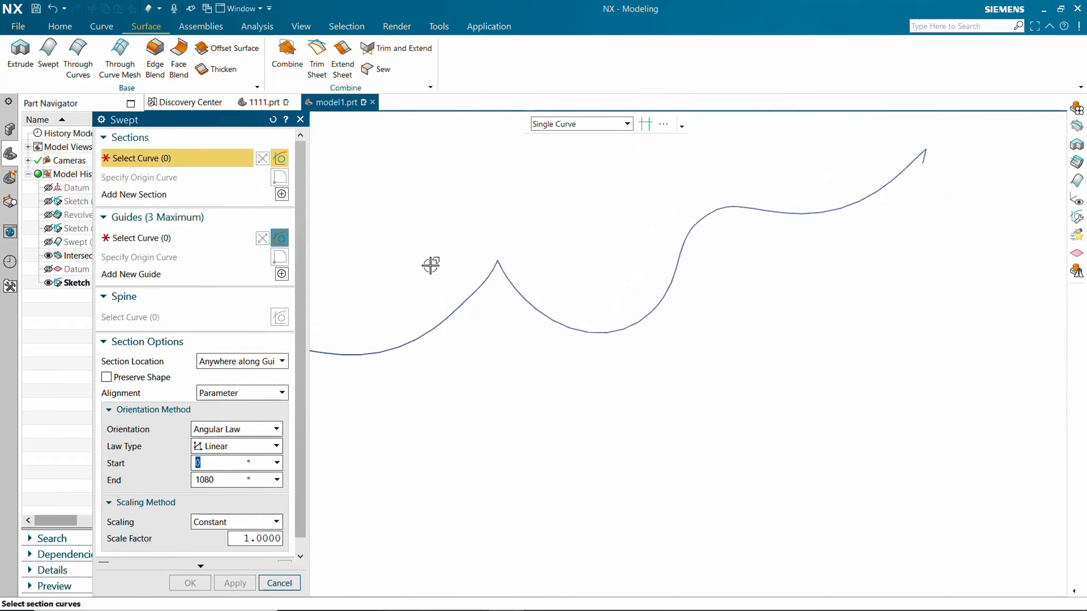
pyautogui.scroll(-1, 430, 265)
pyautogui.keyDown('shift'); pyautogui.moveTo(431, 259); pyautogui.dragTo(639, 267, button='middle'); pyautogui.keyUp('shift')
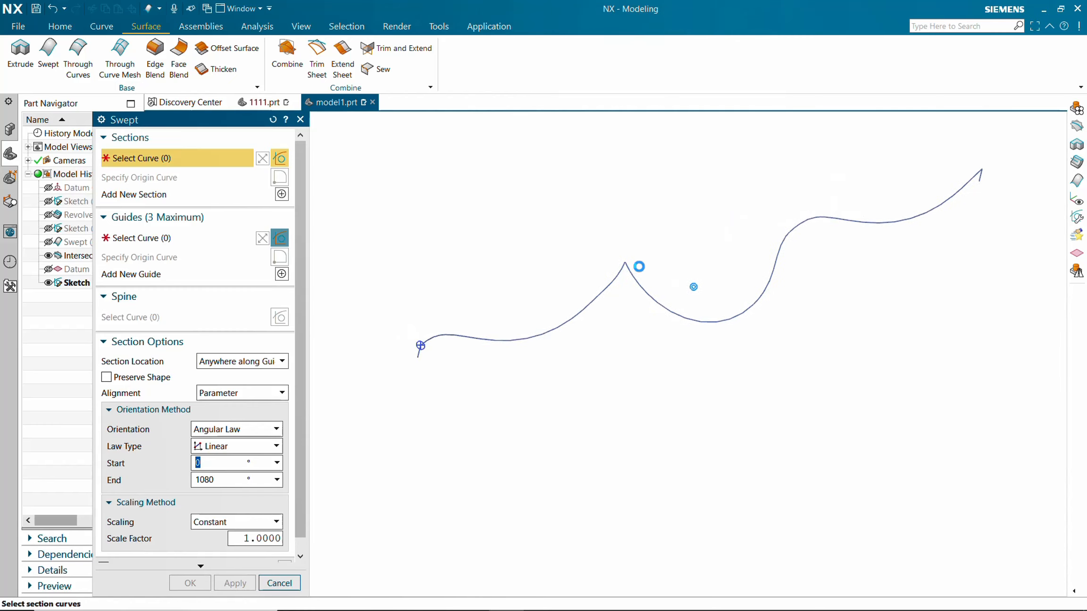
pyautogui.scroll(5, 423, 346)
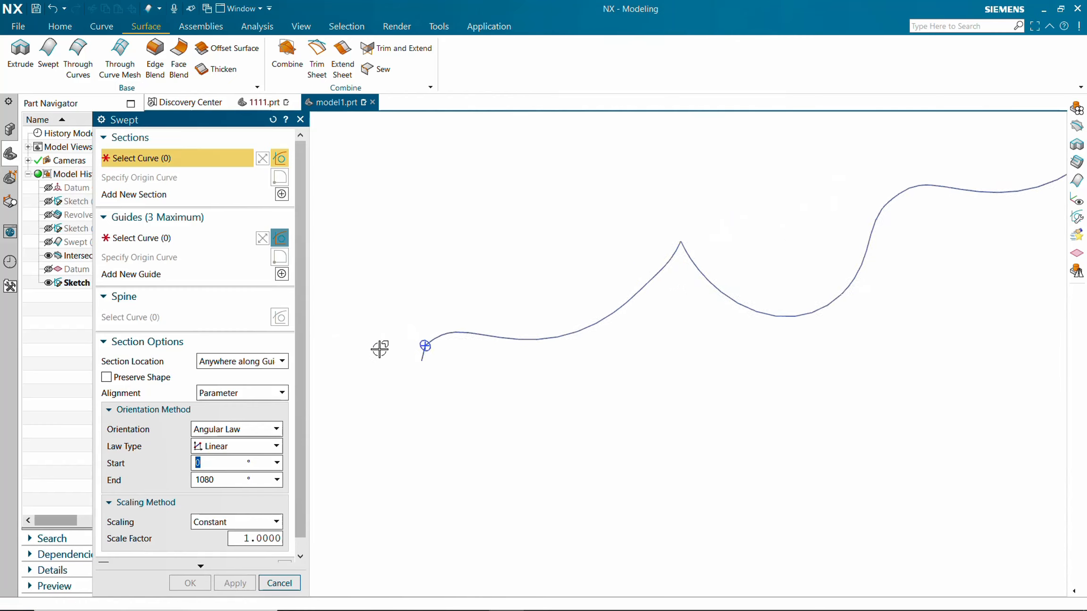
pyautogui.click(567, 315)
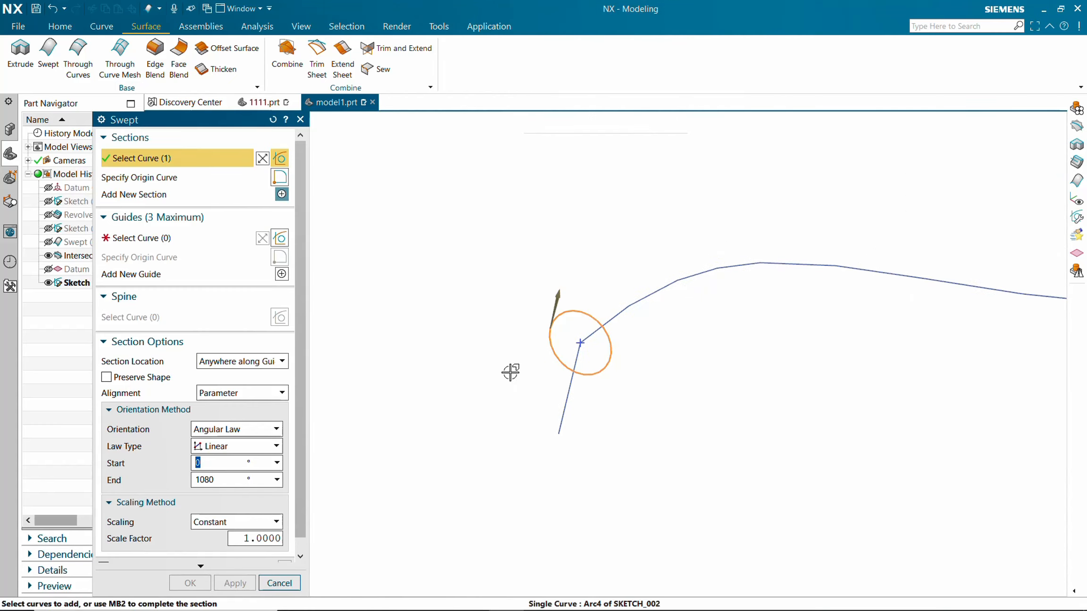
# Select all five single-curve segments of the intersection curve as the guide and complete the swept wire.
pyautogui.click(152, 239)
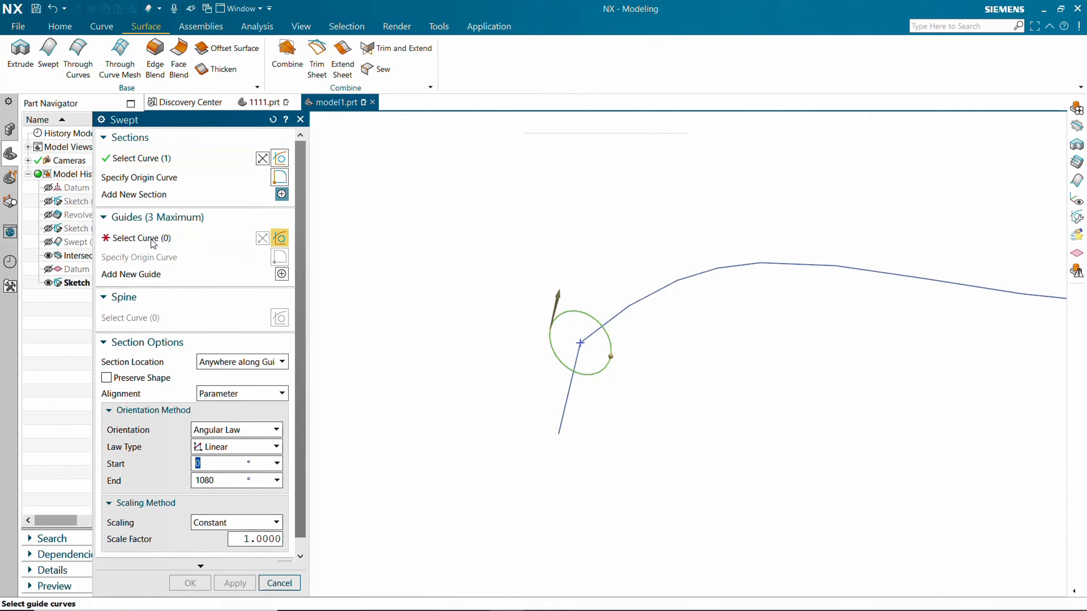
pyautogui.click(593, 128)
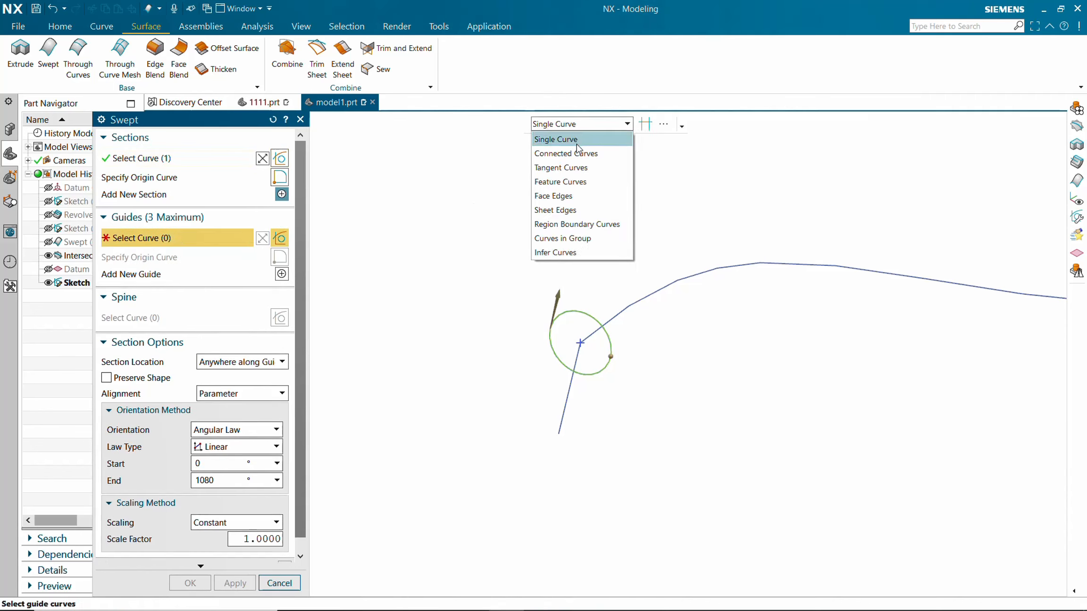
pyautogui.click(575, 138)
pyautogui.click(618, 316)
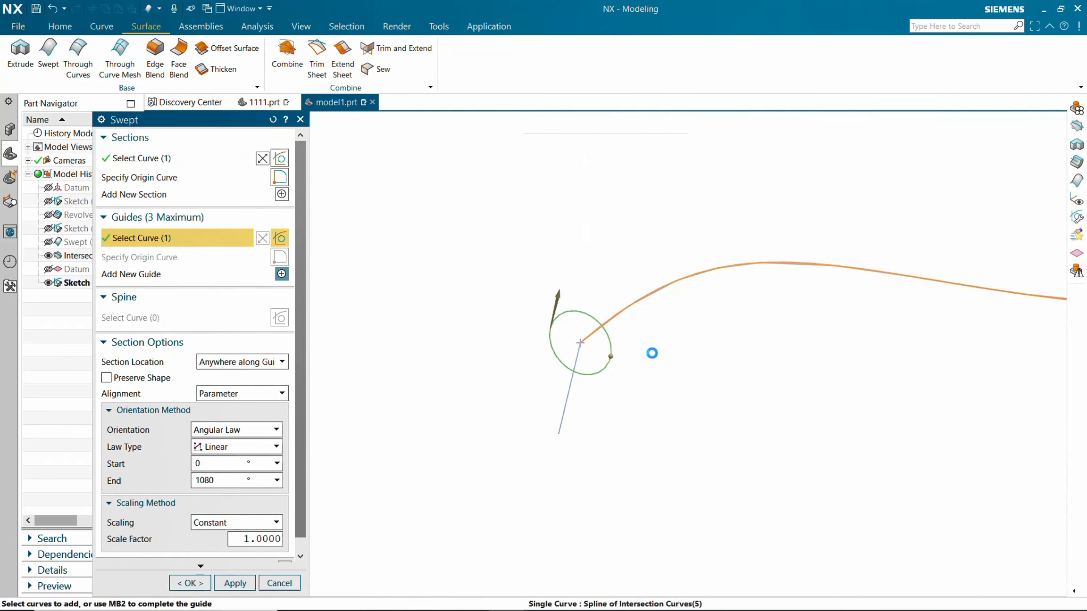
pyautogui.moveTo(650, 354); pyautogui.dragTo(828, 332, button='middle')
pyautogui.scroll(3, 964, 261)
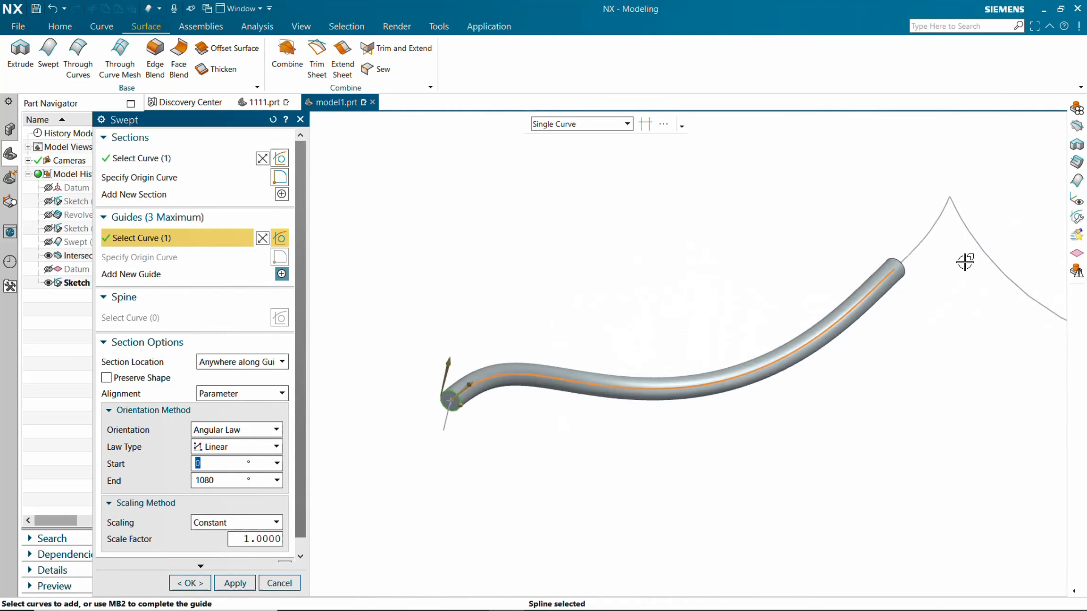
pyautogui.click(912, 239)
pyautogui.scroll(-5, 877, 293)
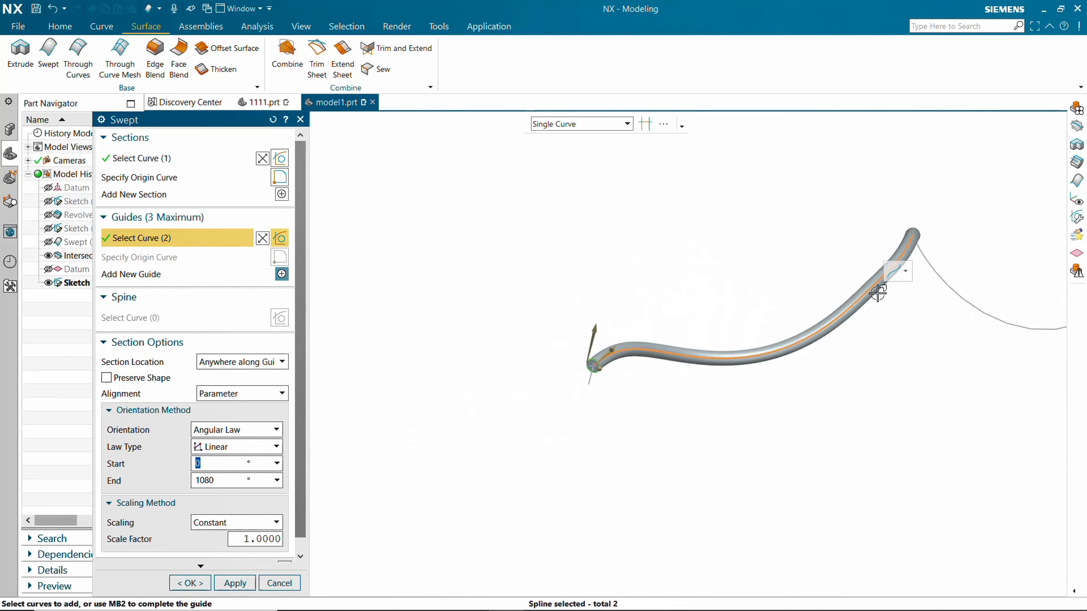
pyautogui.click(999, 276)
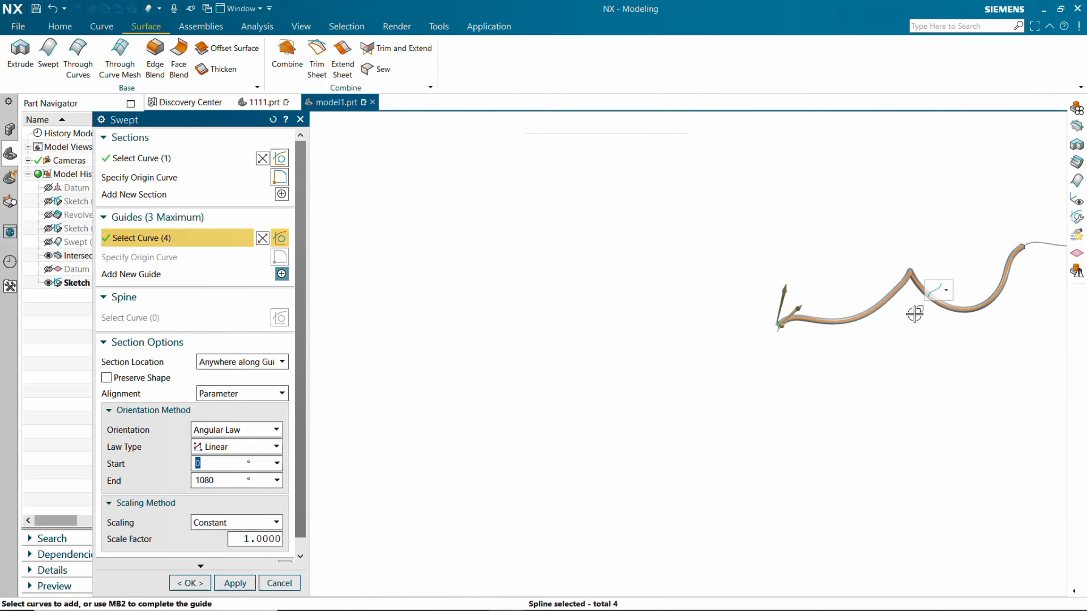
pyautogui.keyDown('shift'); pyautogui.moveTo(914, 314); pyautogui.dragTo(515, 425, button='middle'); pyautogui.keyUp('shift')
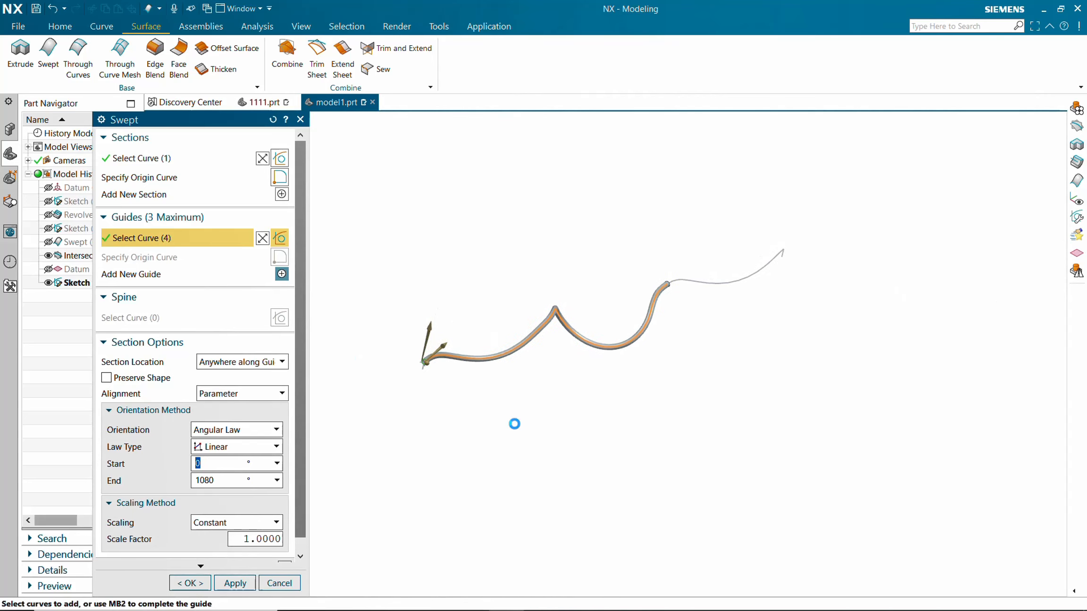
pyautogui.click(674, 279)
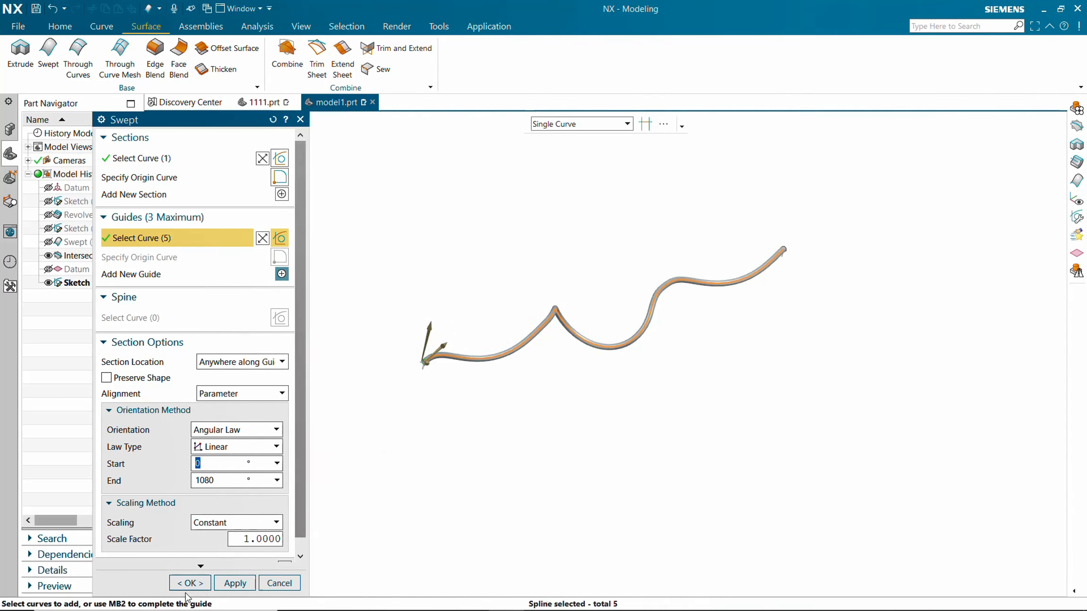
pyautogui.click(190, 583)
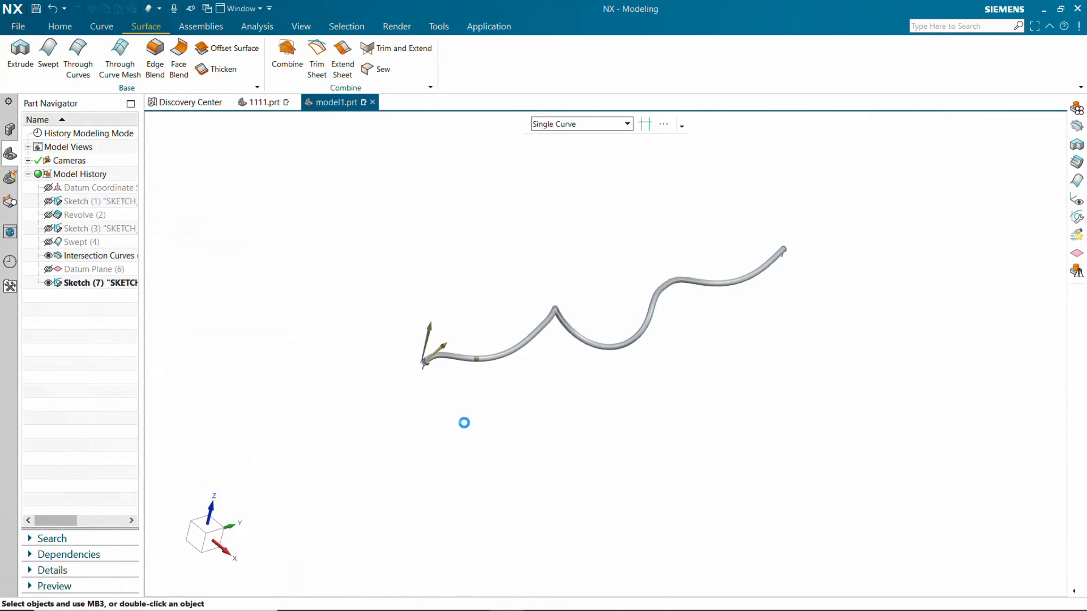
# Start a Pattern Feature with a Circular layout and specify the rotation axis vector.
pyautogui.moveTo(463, 422)
pyautogui.mouseDown(button='middle')
pyautogui.moveTo(459, 405)
pyautogui.moveTo(516, 352)
pyautogui.moveTo(503, 378)
pyautogui.moveTo(444, 408)
pyautogui.moveTo(476, 437)
pyautogui.moveTo(464, 422)
pyautogui.mouseUp(button='middle')
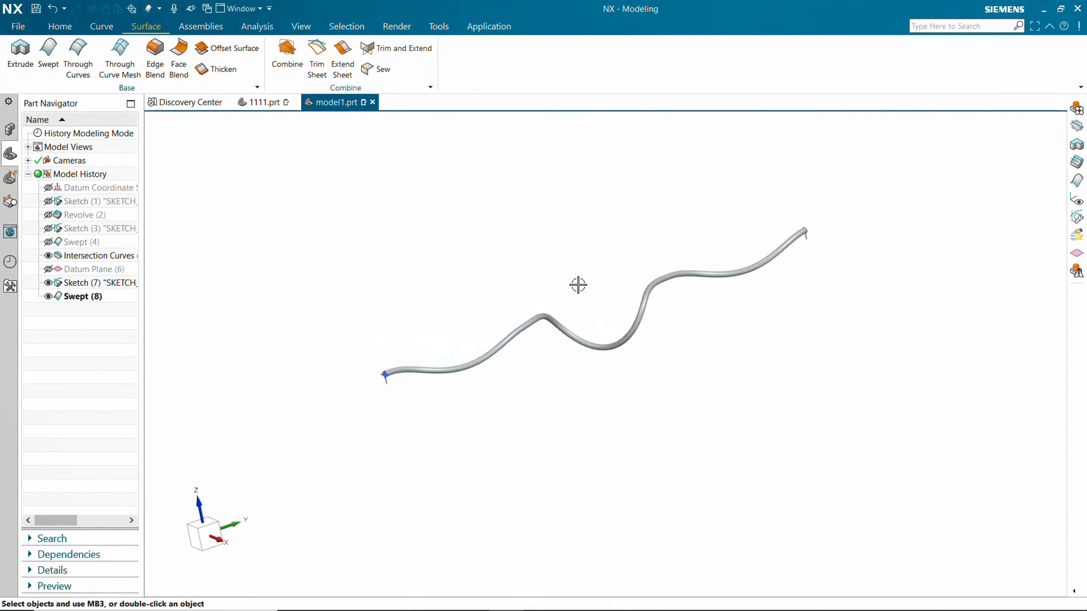
pyautogui.scroll(3, 578, 285)
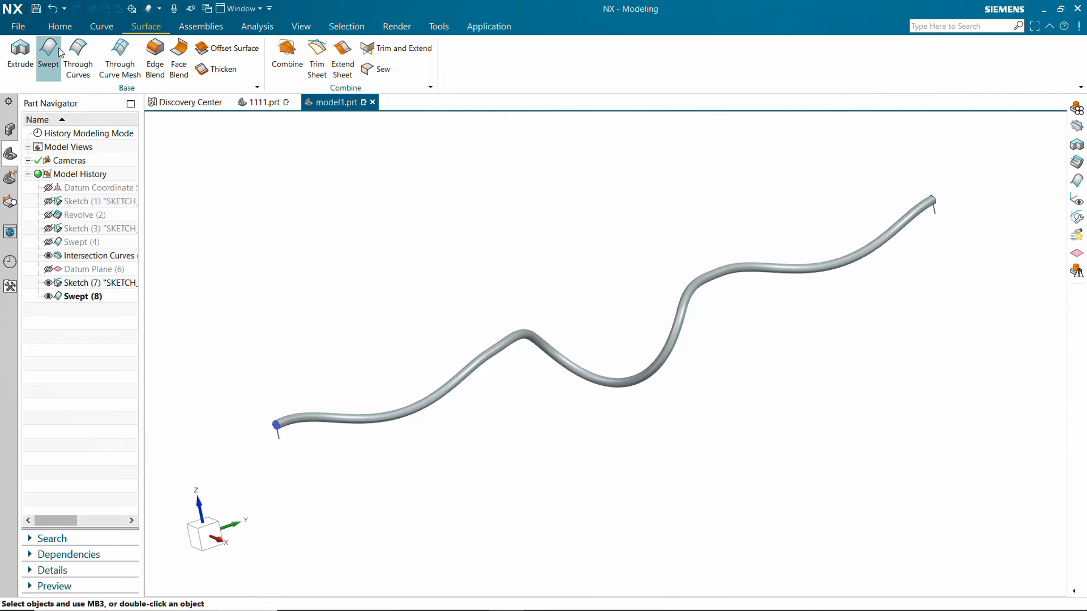
pyautogui.click(61, 26)
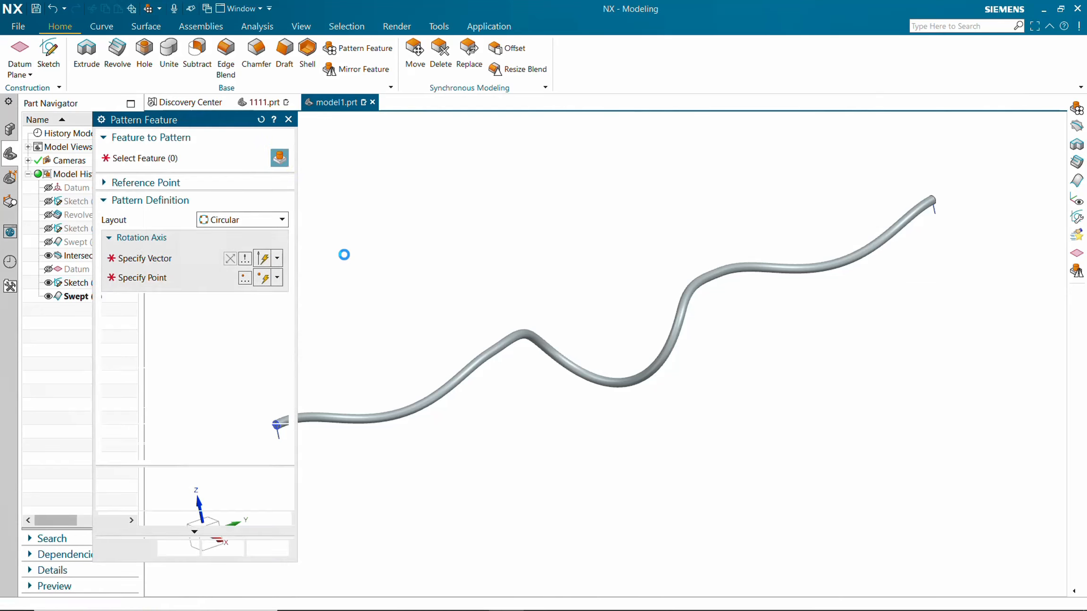
pyautogui.click(238, 220)
pyautogui.click(232, 246)
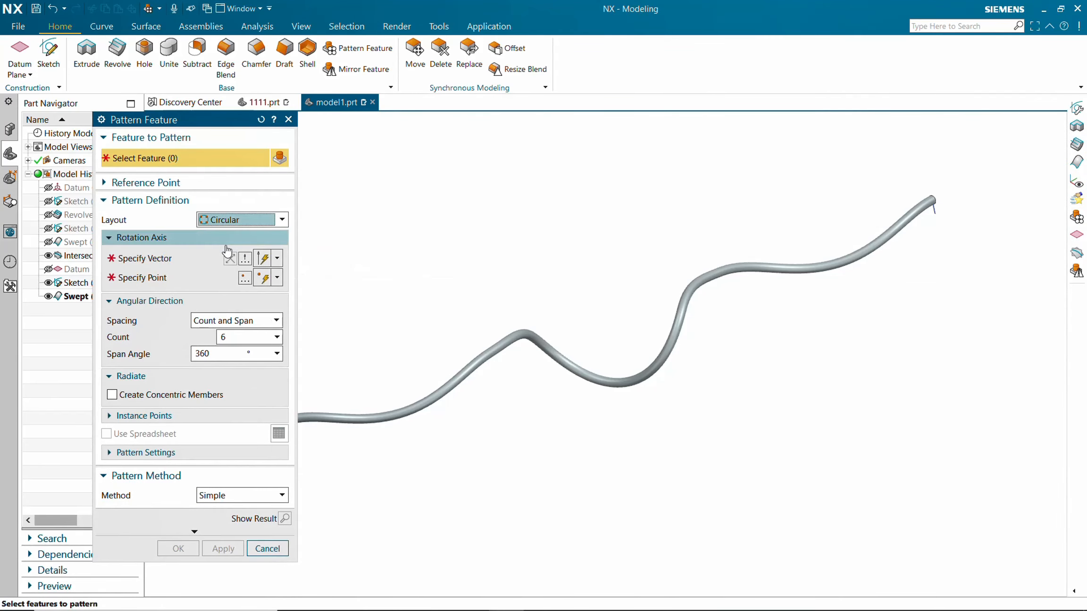
pyautogui.click(167, 262)
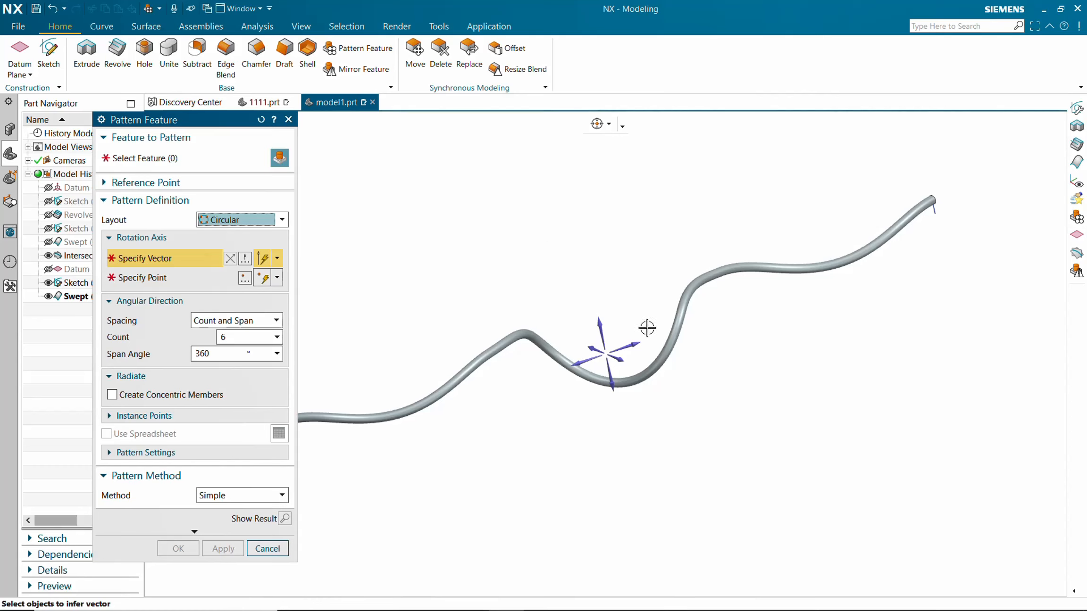
pyautogui.click(636, 343)
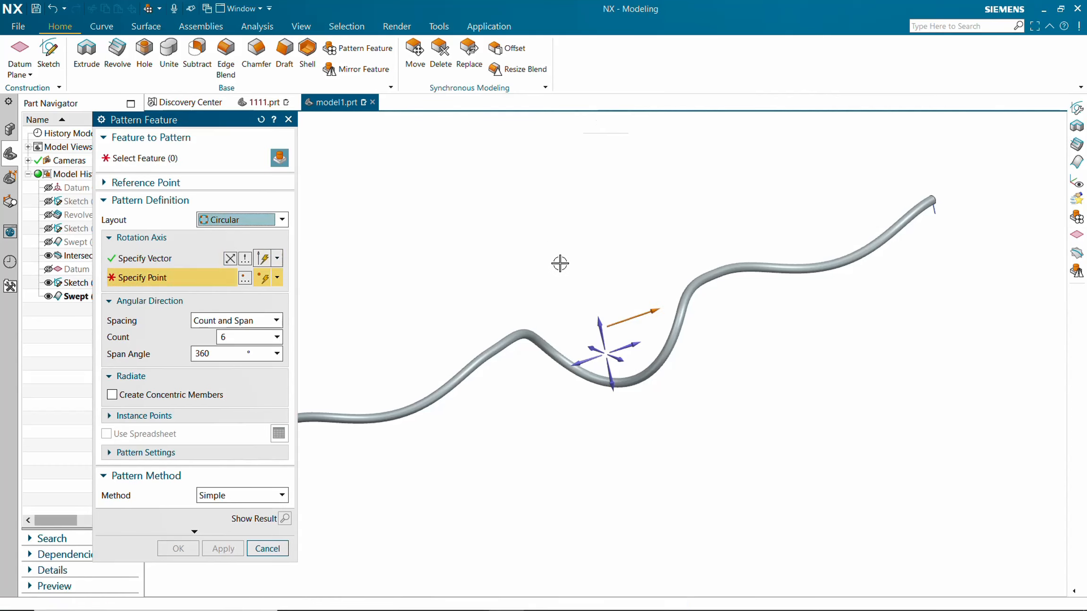
pyautogui.scroll(-1, 554, 253)
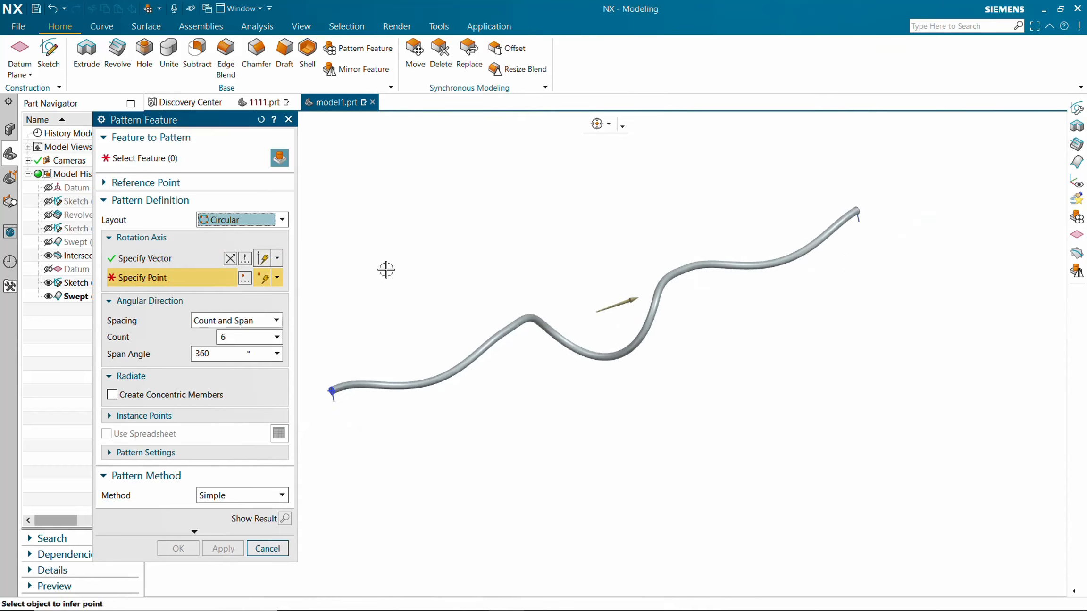
# Select the swept wire as the feature to pattern.
pyautogui.click(169, 159)
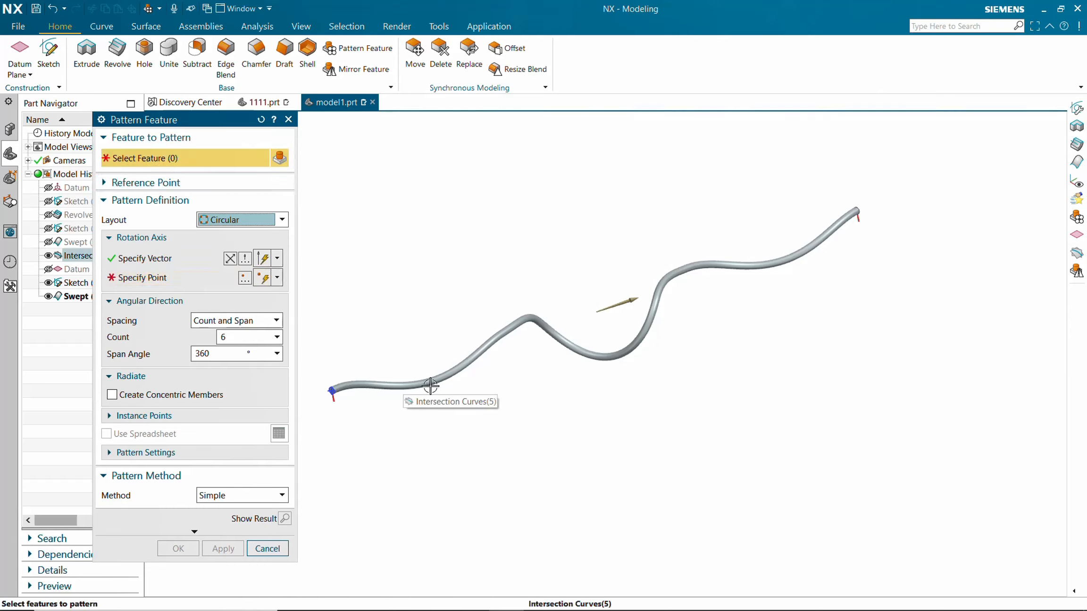
pyautogui.click(496, 339)
pyautogui.moveTo(472, 425); pyautogui.dragTo(553, 366, button='middle')
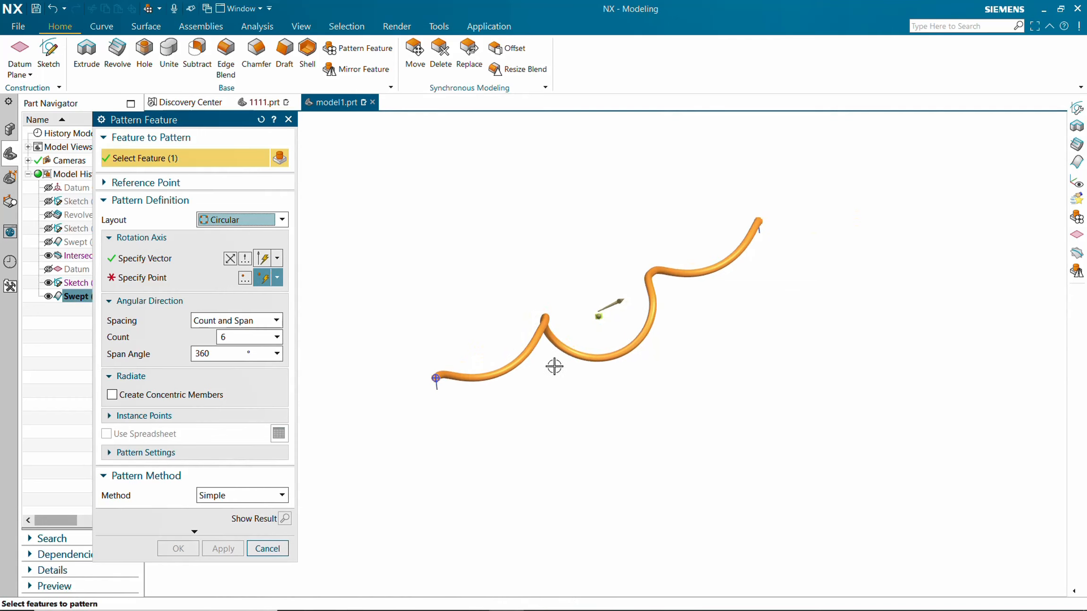
pyautogui.doubleClick(244, 335)
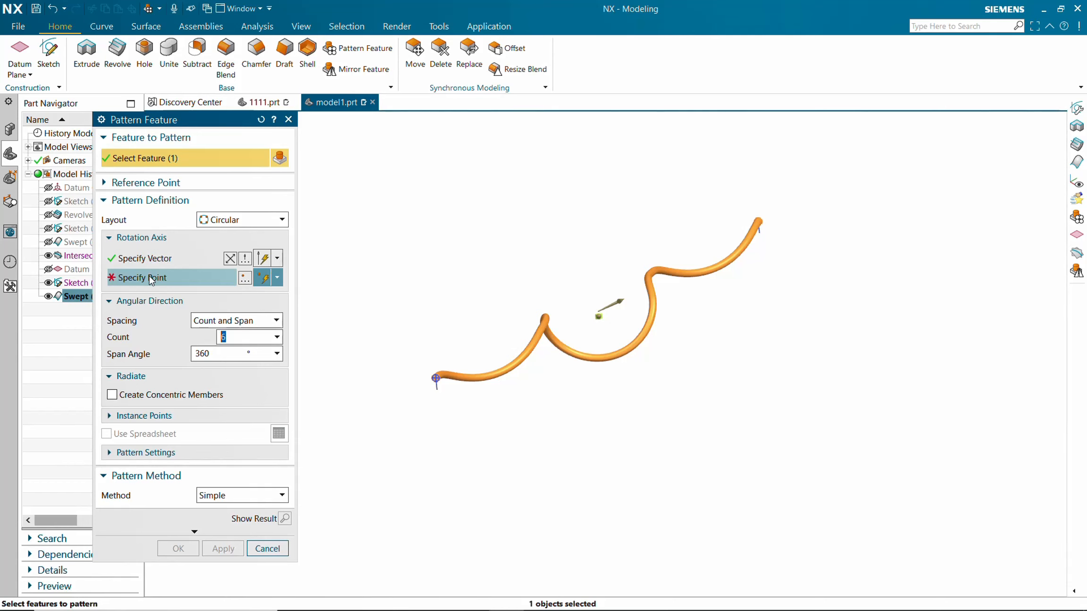
pyautogui.moveTo(173, 124); pyautogui.dragTo(290, 173)
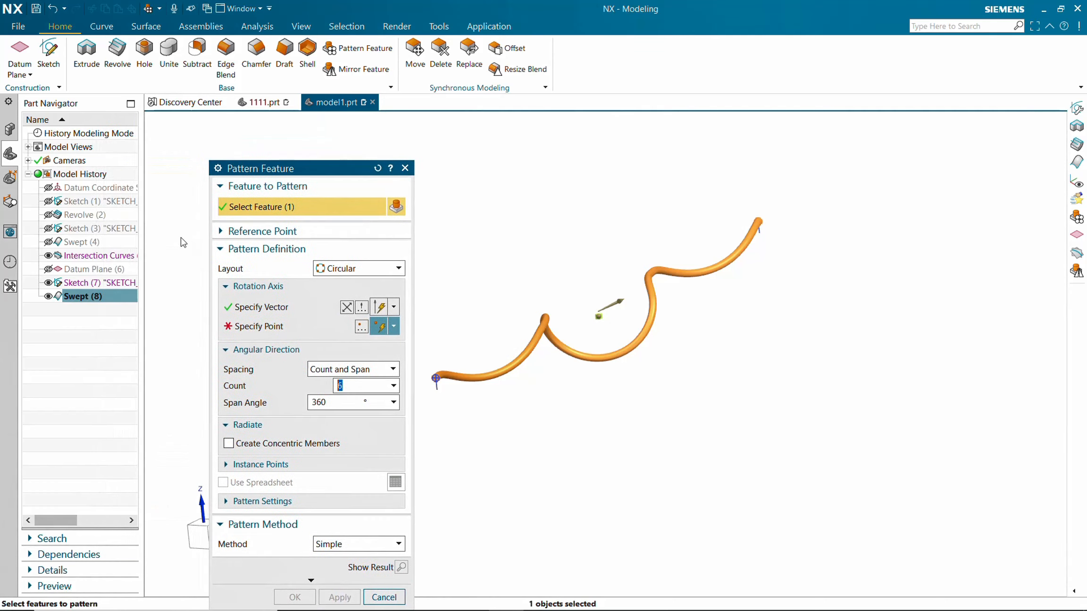
# Show Sketch (1), pick the end point of its axis line as the rotation point, and confirm the 6-count pattern.
pyautogui.click(49, 202)
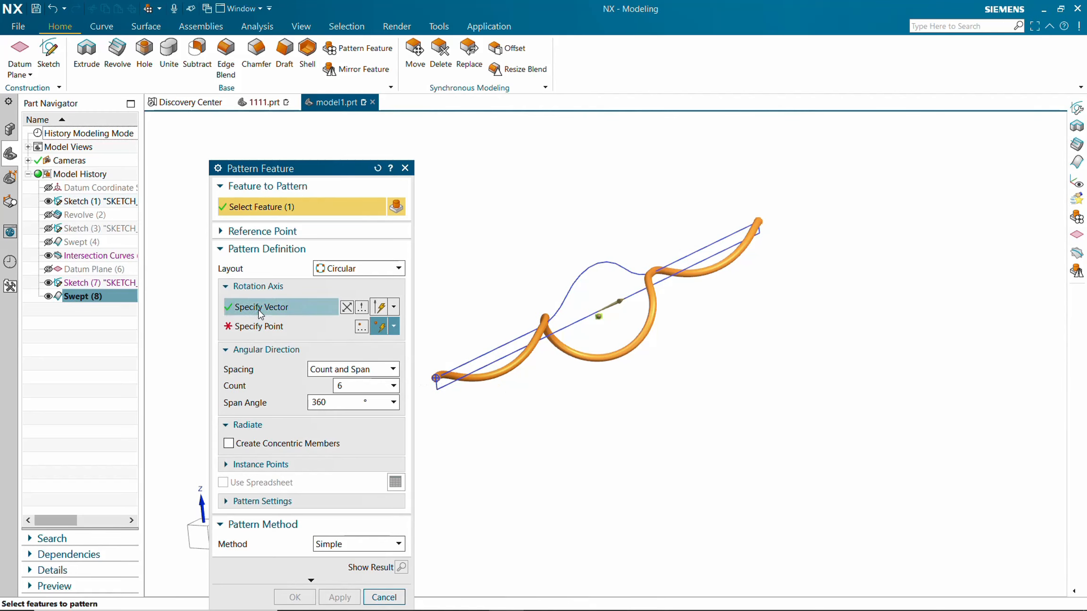
pyautogui.click(290, 330)
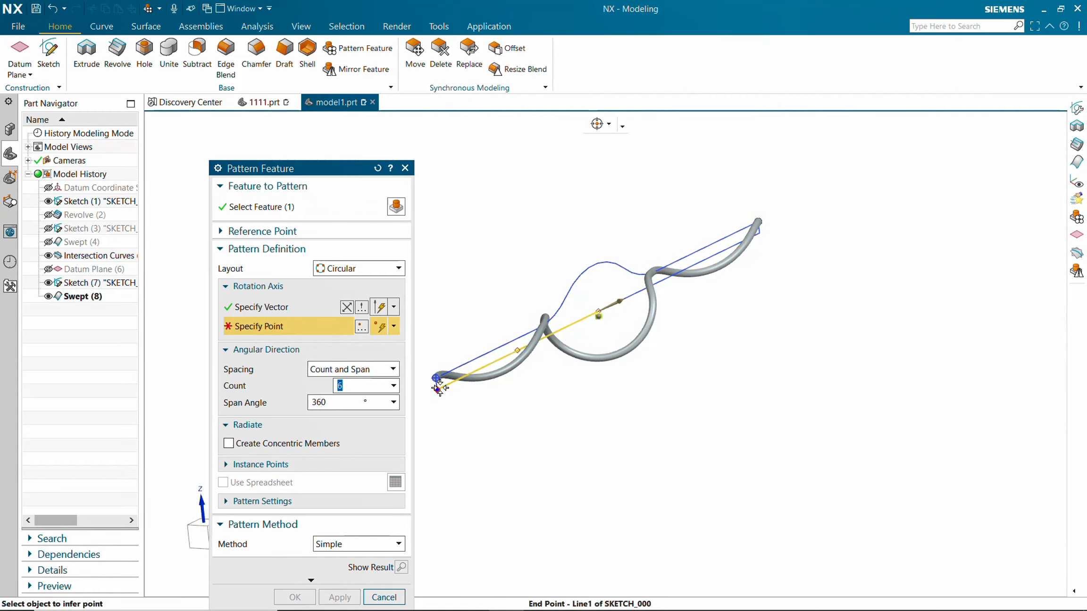
pyautogui.click(438, 388)
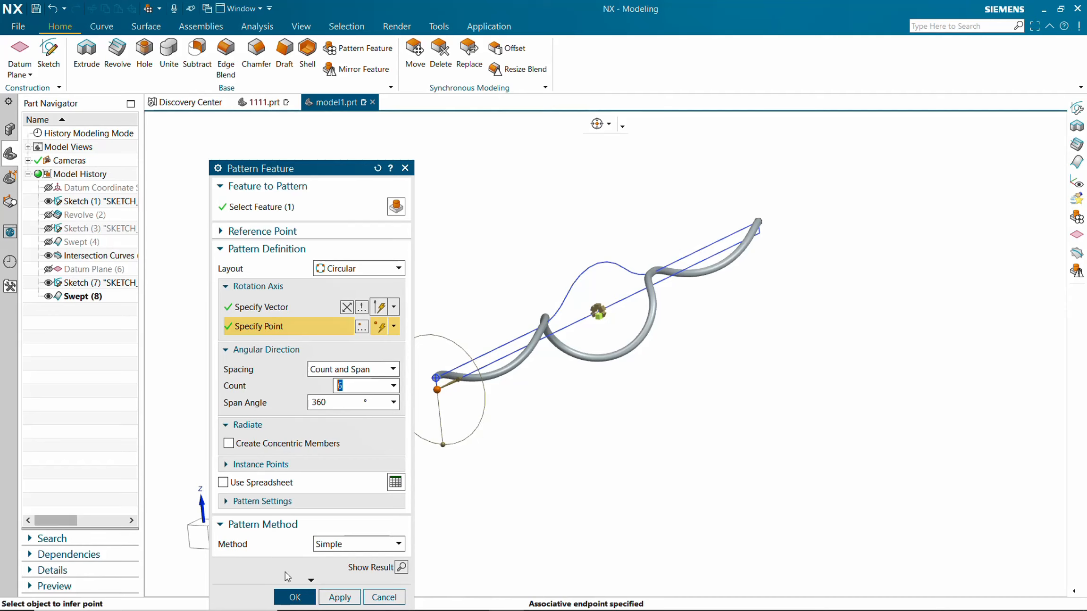
pyautogui.click(295, 598)
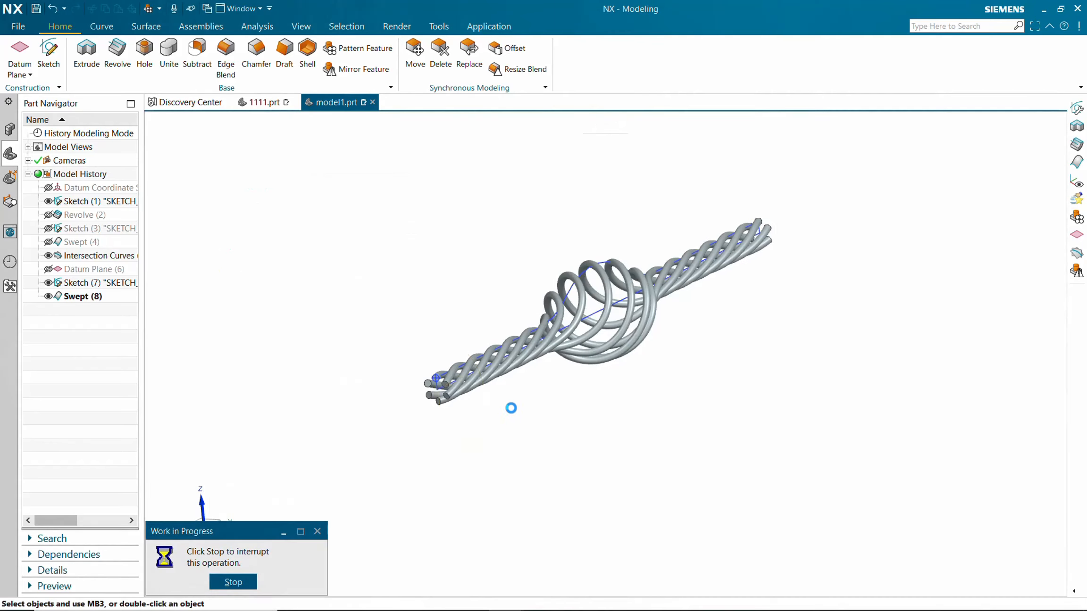
# Hide the intersection curves and Sketch (1) so only the patterned wires remain visible.
pyautogui.moveTo(511, 408); pyautogui.dragTo(405, 309, button='middle')
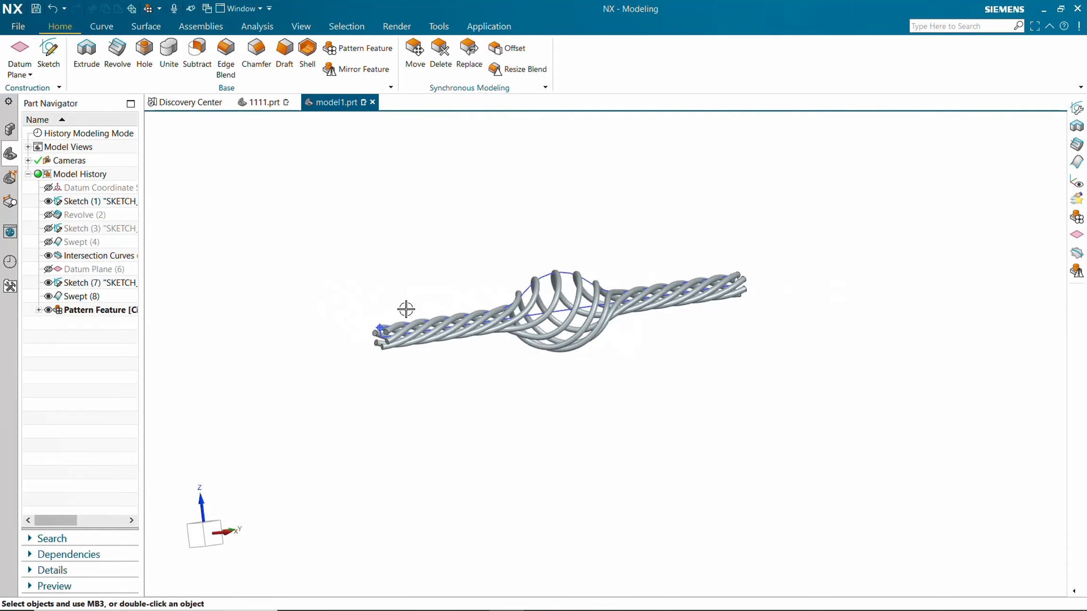
pyautogui.scroll(4, 406, 309)
pyautogui.moveTo(384, 358); pyautogui.dragTo(393, 362, button='middle')
pyautogui.scroll(3, 393, 362)
pyautogui.scroll(-5, 393, 361)
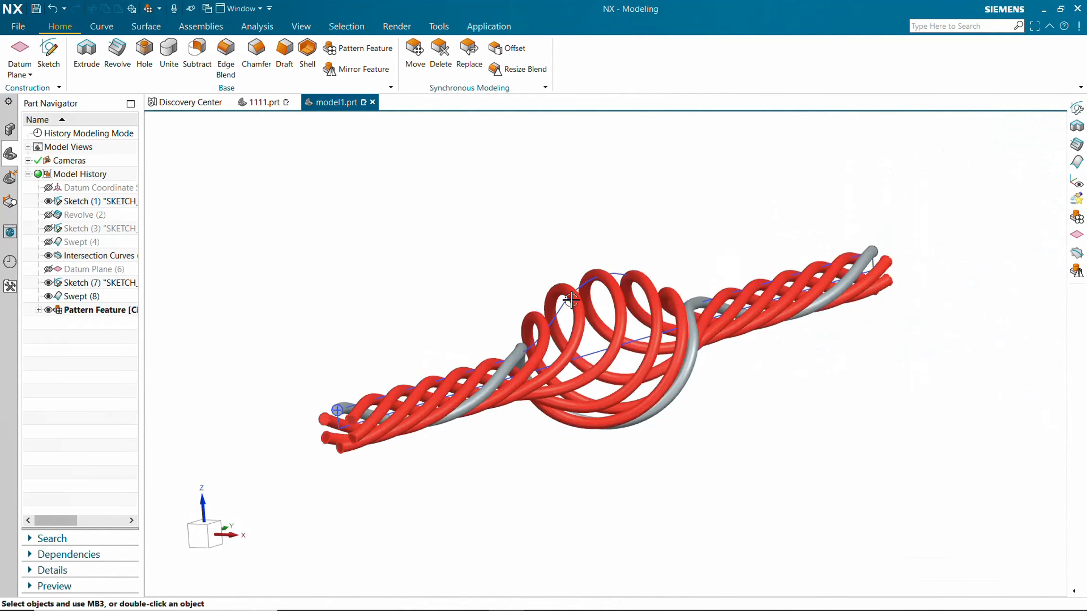
pyautogui.scroll(1, 571, 300)
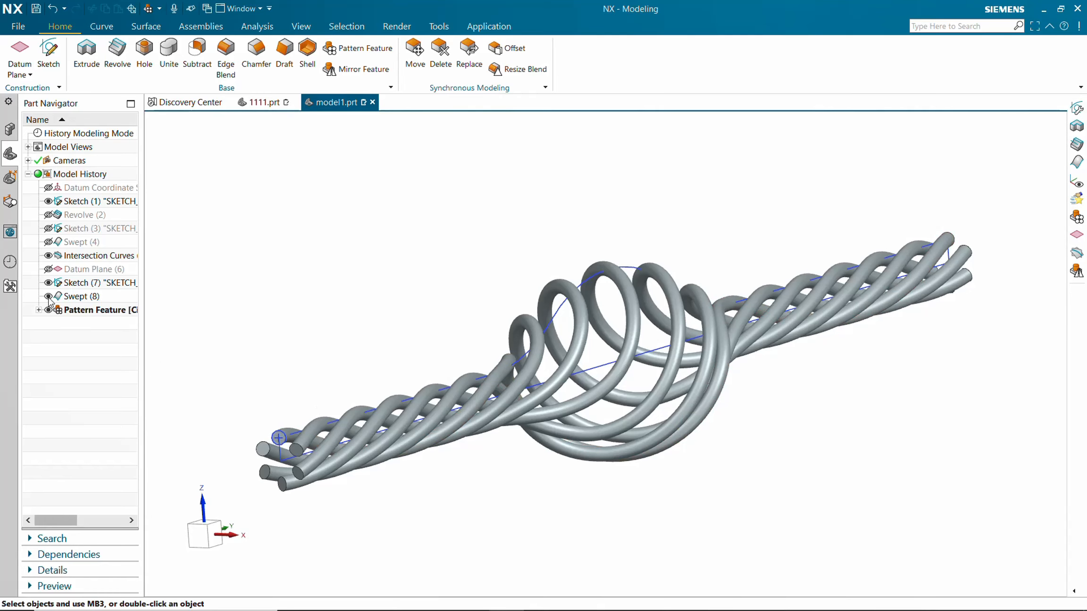
pyautogui.click(48, 256)
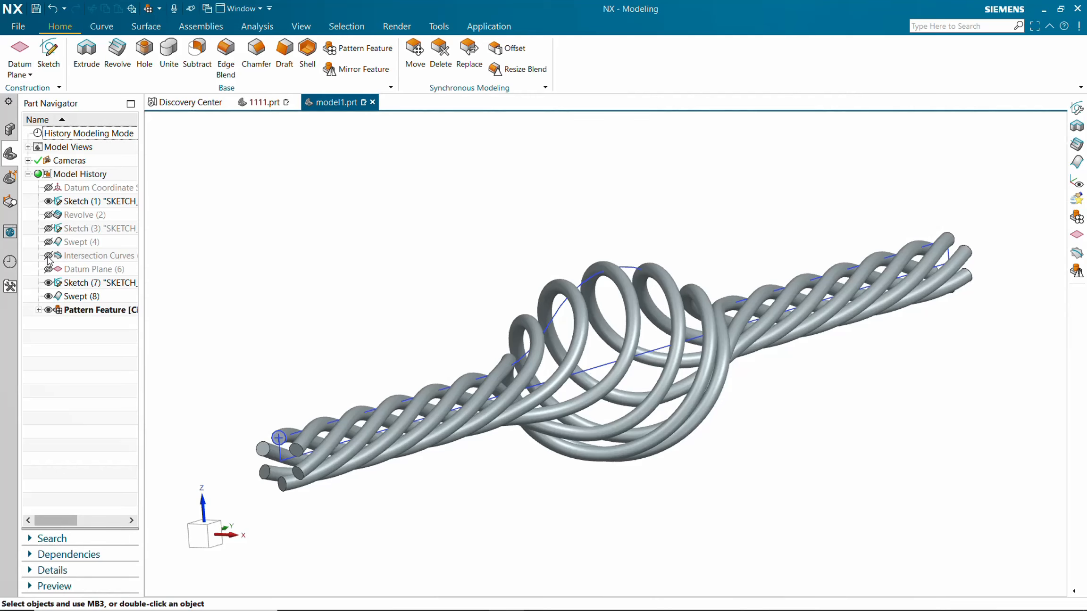
pyautogui.click(49, 202)
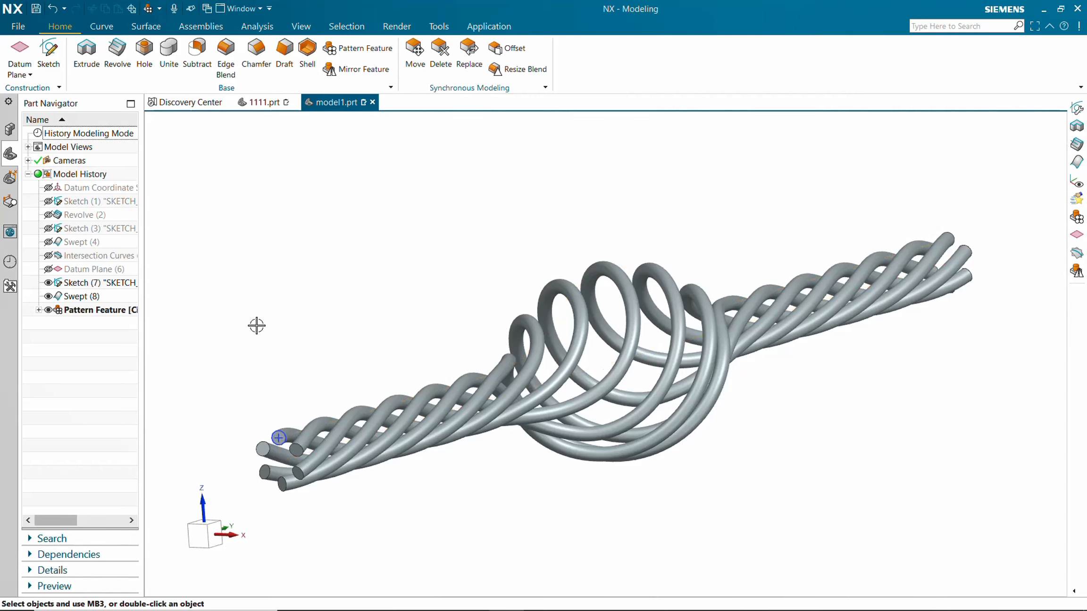
# Edit the pattern feature and set its count to 8.
pyautogui.rightClick(68, 282)
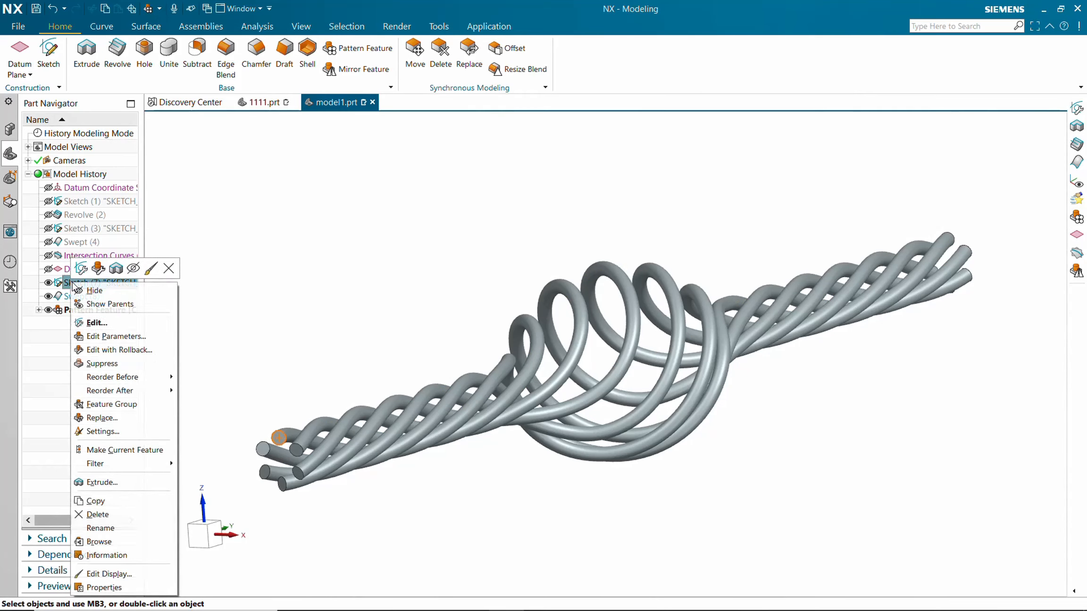
pyautogui.rightClick(64, 310)
pyautogui.click(95, 366)
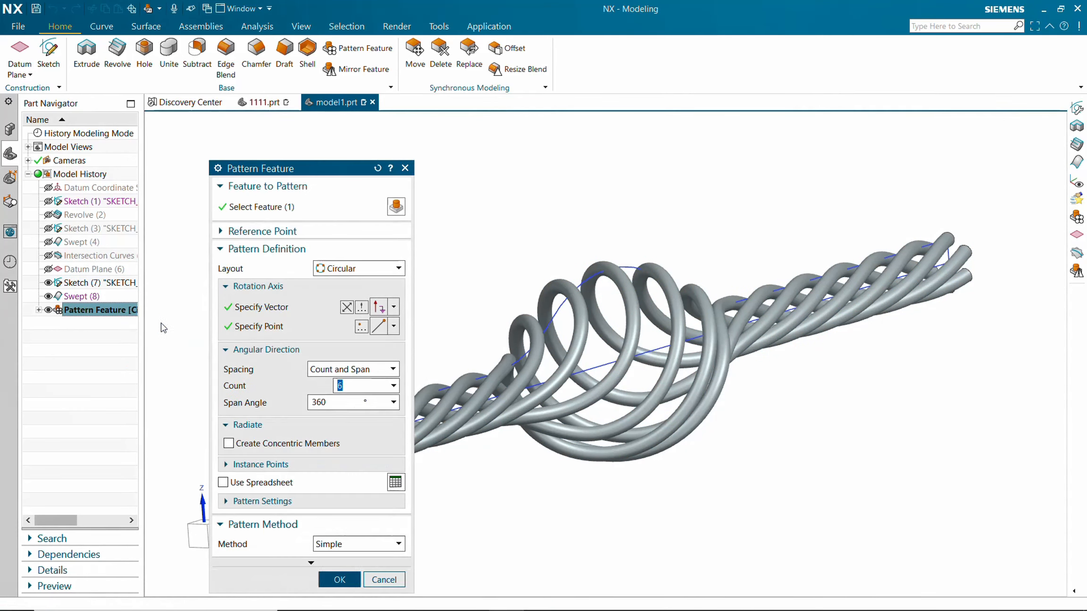
pyautogui.click(359, 386)
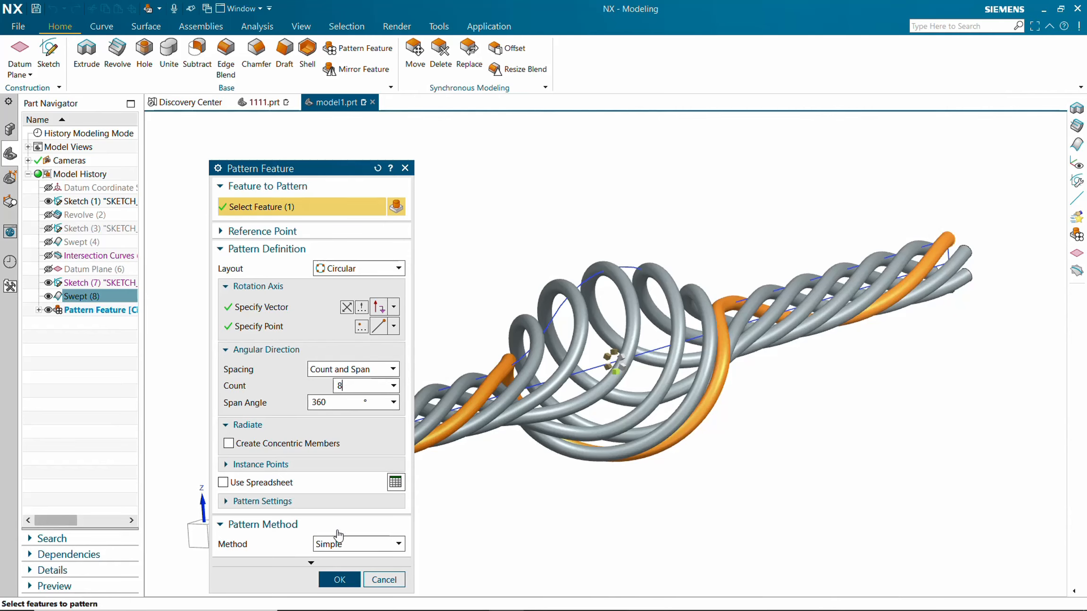
pyautogui.click(339, 579)
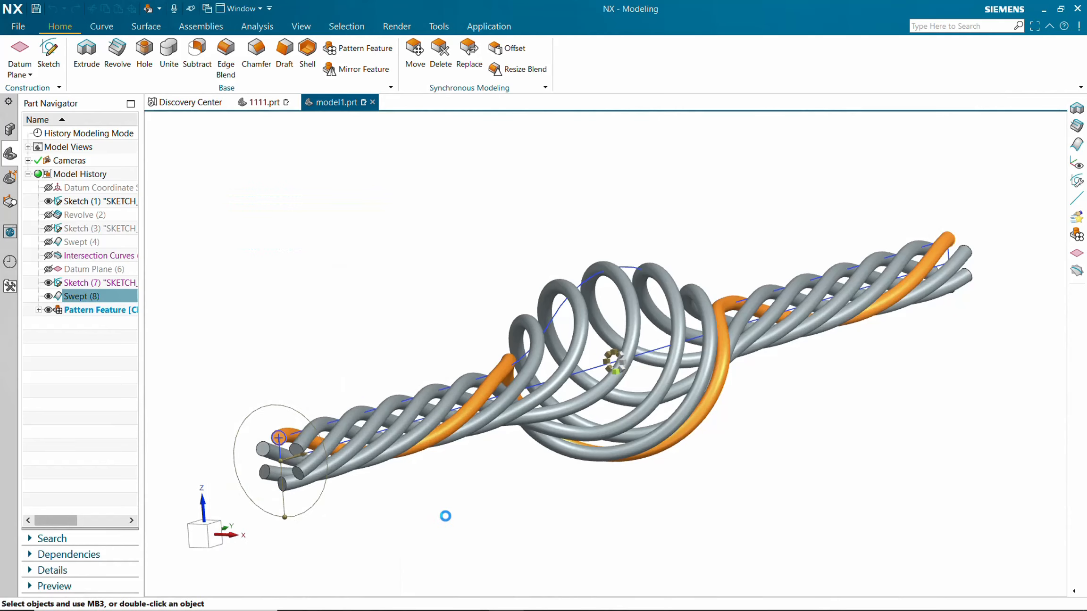